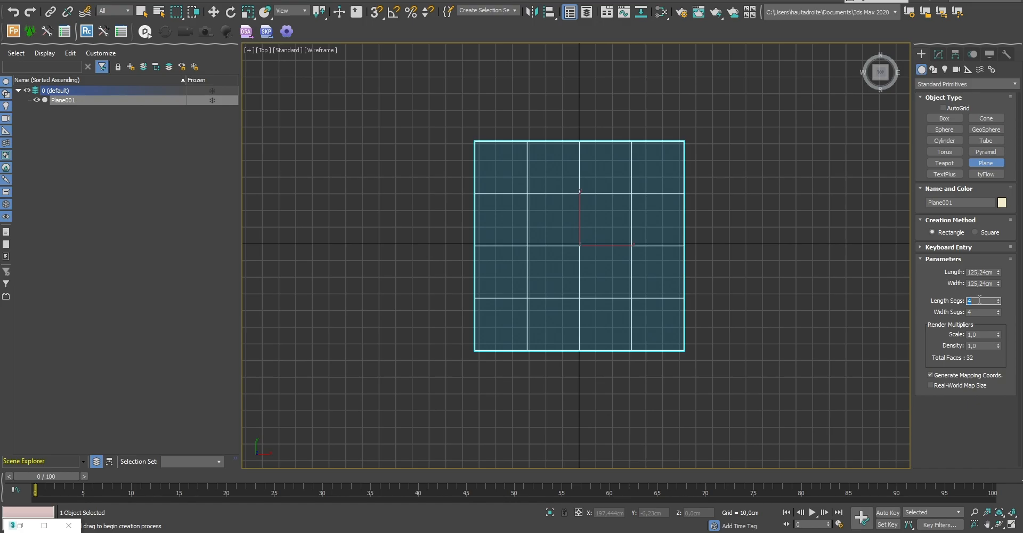
Resize the plane to 100 cm length and 100 cm width, with one length segment and one width segment
{"action": "left_click", "coordinate": [979, 272]}
{"action": "type", "text": "100"}
{"action": "key", "text": "Tab"}
{"action": "type", "text": "1"}
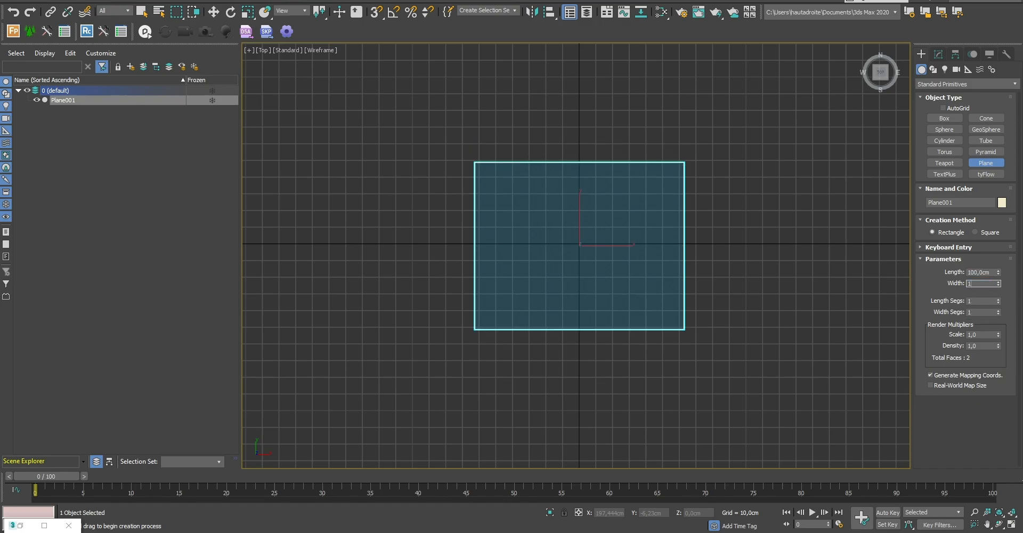
{"action": "type", "text": "00"}
{"action": "key", "text": "Return"}
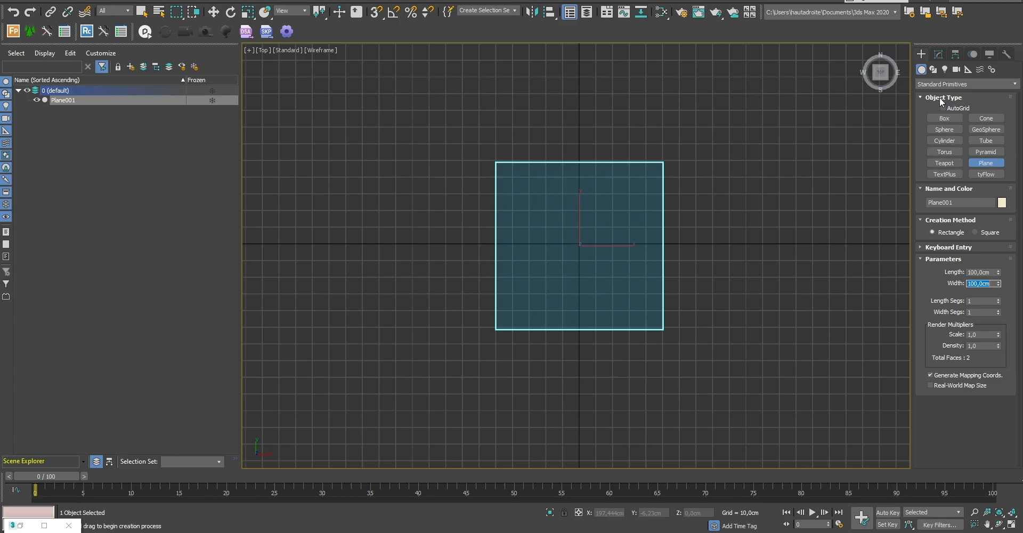
Draw a circle spline outside the plane, beyond its upper corner, and set its radius to 5 cm
{"action": "left_click", "coordinate": [933, 70]}
{"action": "left_click", "coordinate": [944, 138]}
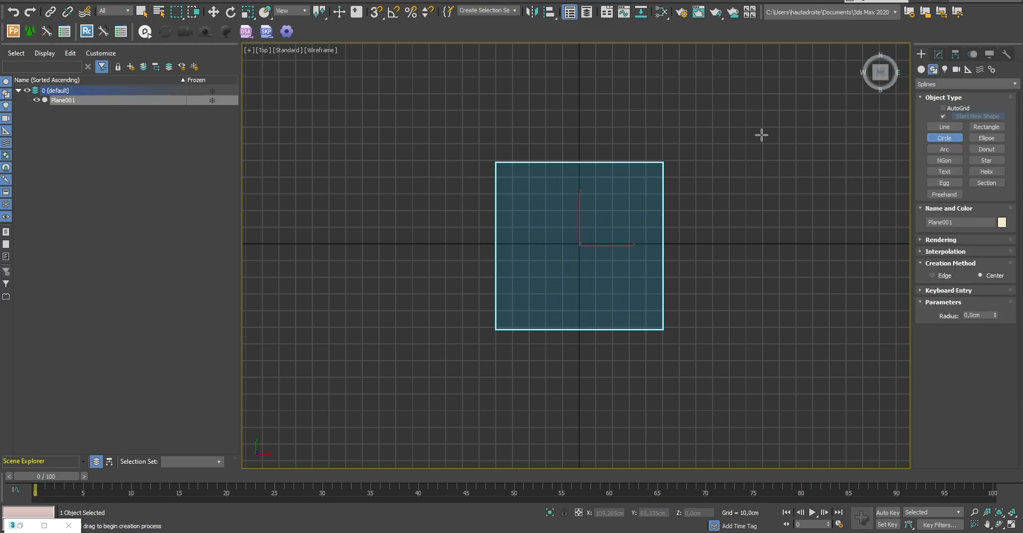
{"action": "left_click_drag", "start_coordinate": [762, 134], "coordinate": [765, 150]}
{"action": "left_click", "coordinate": [976, 315]}
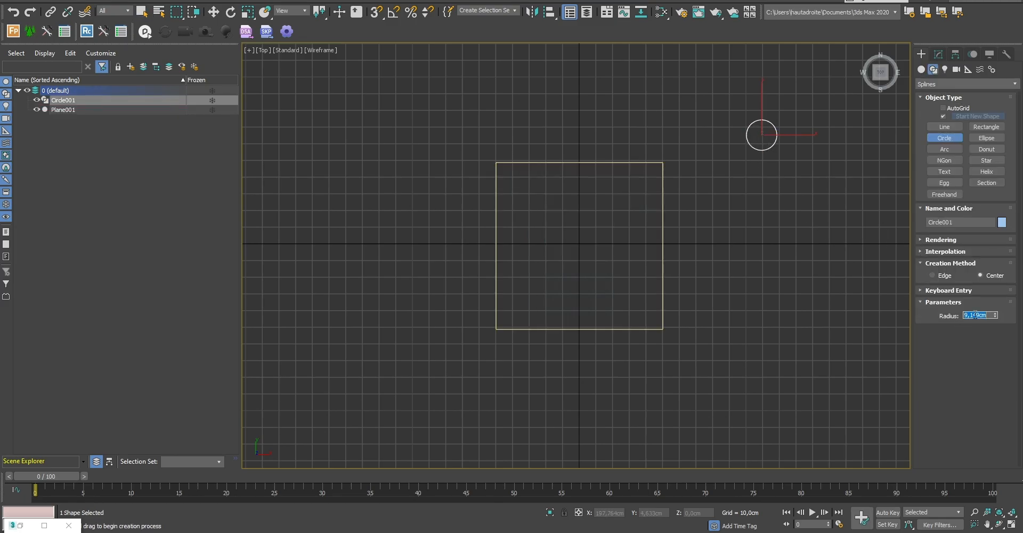
{"action": "key", "text": "Return"}
{"action": "right_click", "coordinate": [798, 278]}
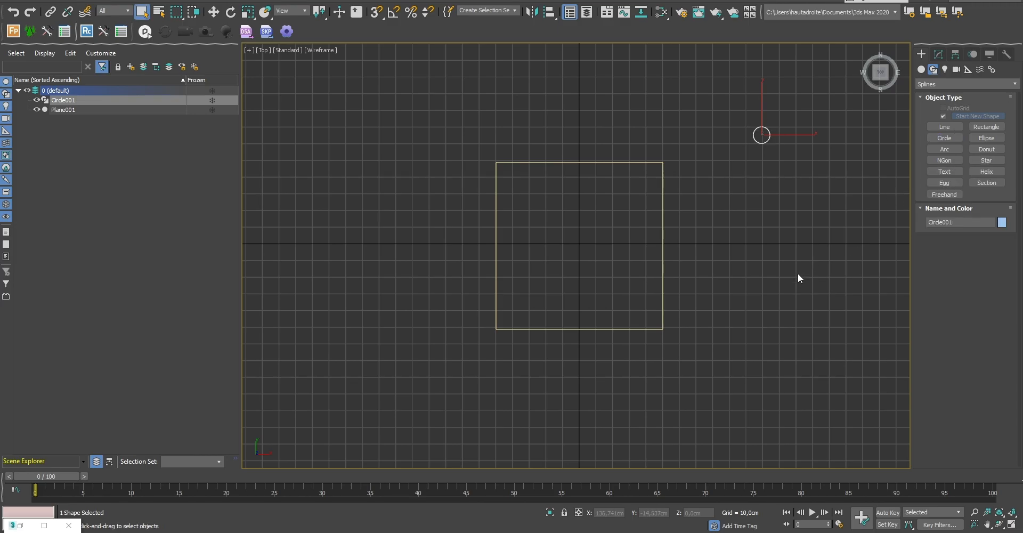
Find the tyFlow object through the action search, place it beside the plane and show its parameters
{"action": "type", "text": "x"}
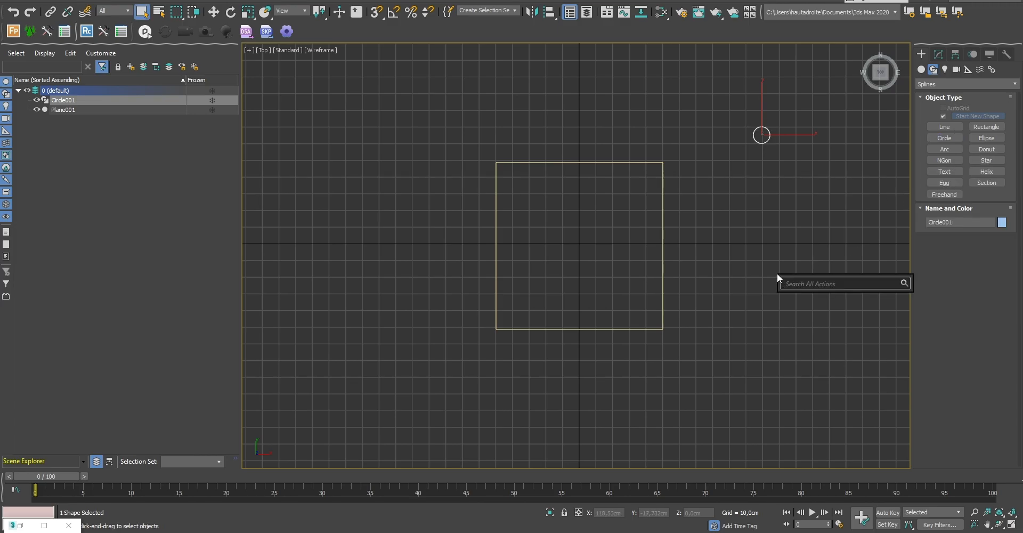
{"action": "type", "text": "tyfl"}
{"action": "left_click", "coordinate": [811, 302]}
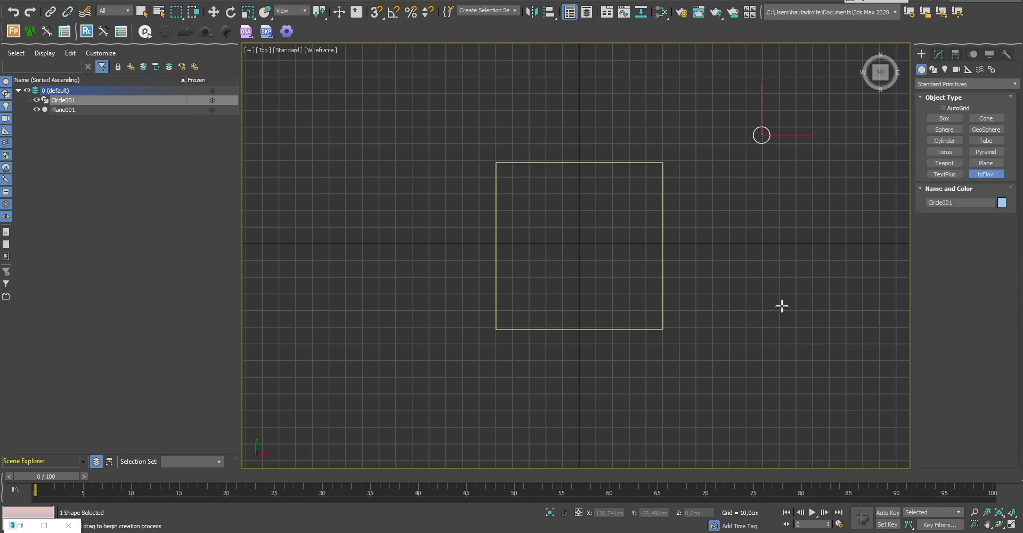
{"action": "left_click", "coordinate": [766, 248]}
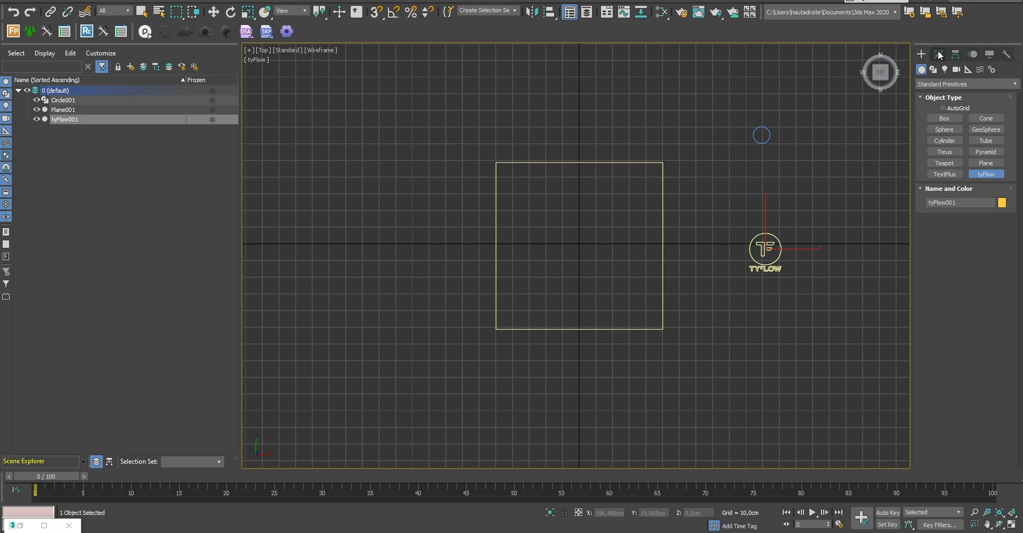
{"action": "left_click", "coordinate": [938, 54]}
Move the tyFlow icon and the circle closer to the plane in the top view
{"action": "middle_click_drag", "start_coordinate": [709, 201], "coordinate": [806, 183]}
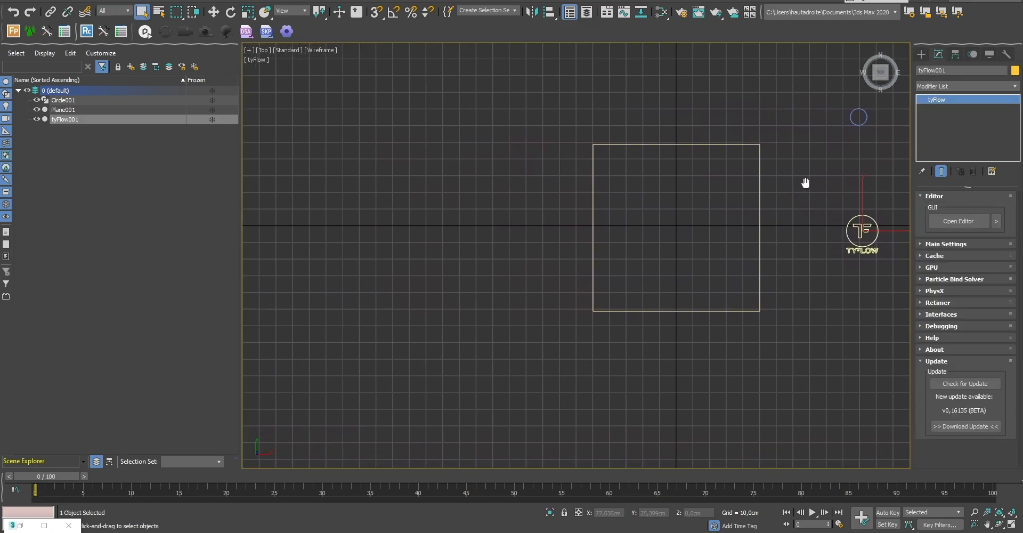
{"action": "middle_click_drag", "start_coordinate": [705, 240], "coordinate": [677, 242]}
{"action": "right_click", "coordinate": [828, 231]}
{"action": "left_click", "coordinate": [849, 231]}
{"action": "left_click_drag", "start_coordinate": [850, 212], "coordinate": [784, 218]}
{"action": "left_click_drag", "start_coordinate": [831, 126], "coordinate": [774, 124]}
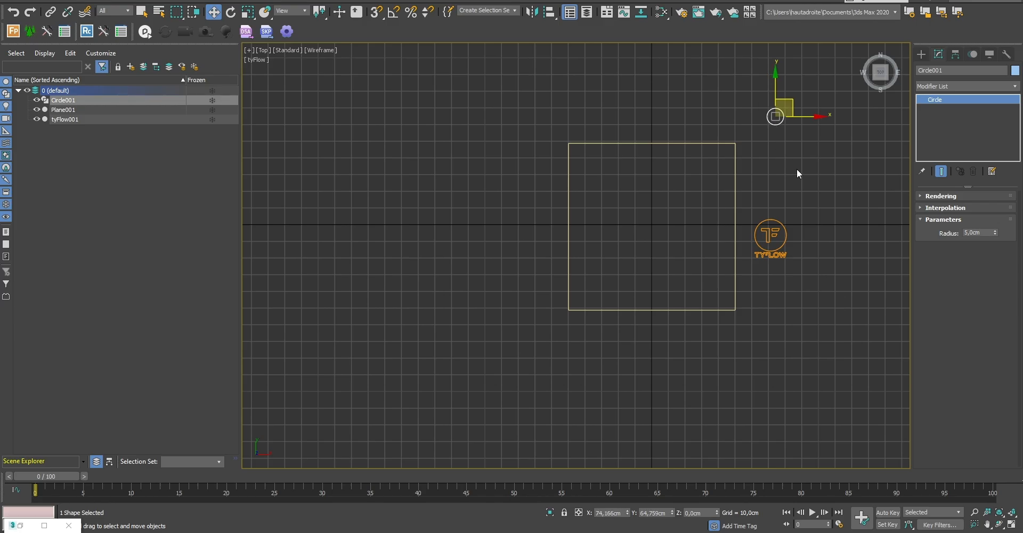
Open the tyFlow object's editor and create a Birth event with end frame 0 and a total of 100 particles
{"action": "left_click", "coordinate": [829, 350]}
{"action": "left_click", "coordinate": [770, 235]}
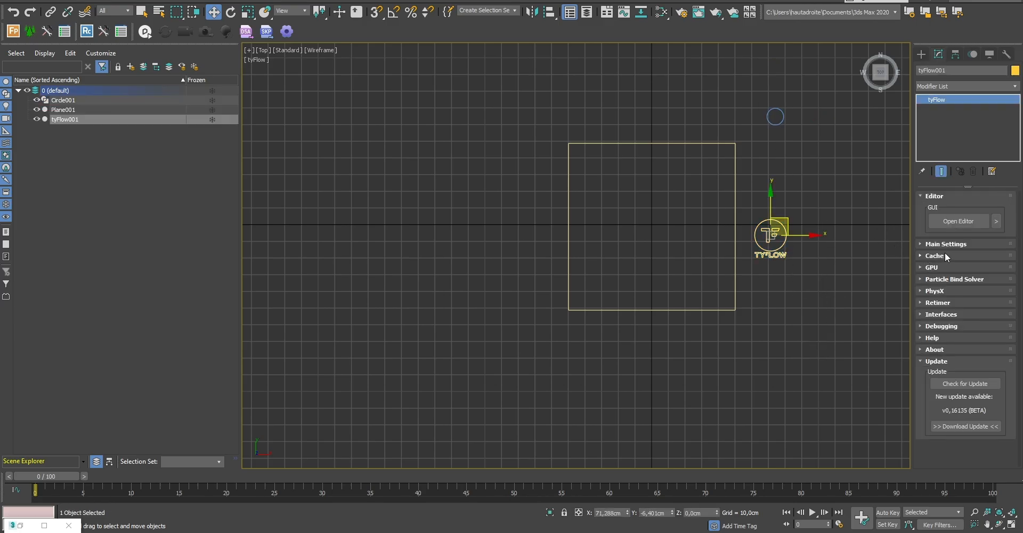
{"action": "left_click", "coordinate": [958, 221]}
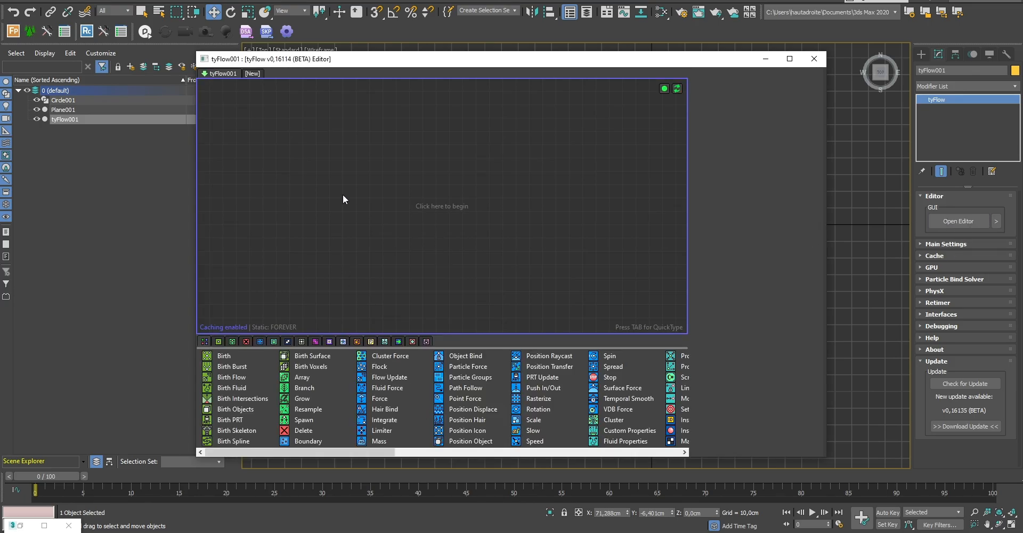
{"action": "left_click_drag", "start_coordinate": [223, 358], "coordinate": [333, 317]}
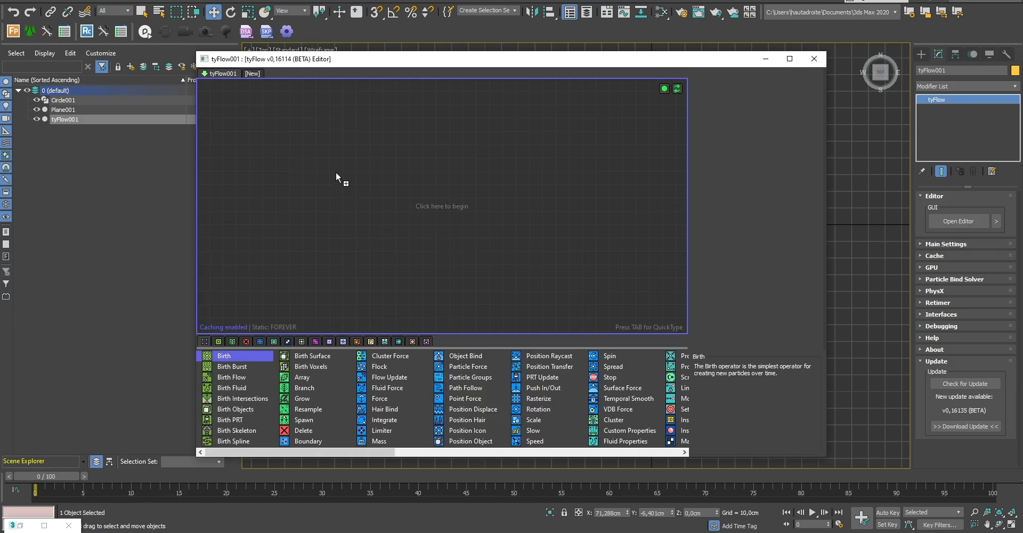
{"action": "left_click_drag", "start_coordinate": [336, 177], "coordinate": [336, 178]}
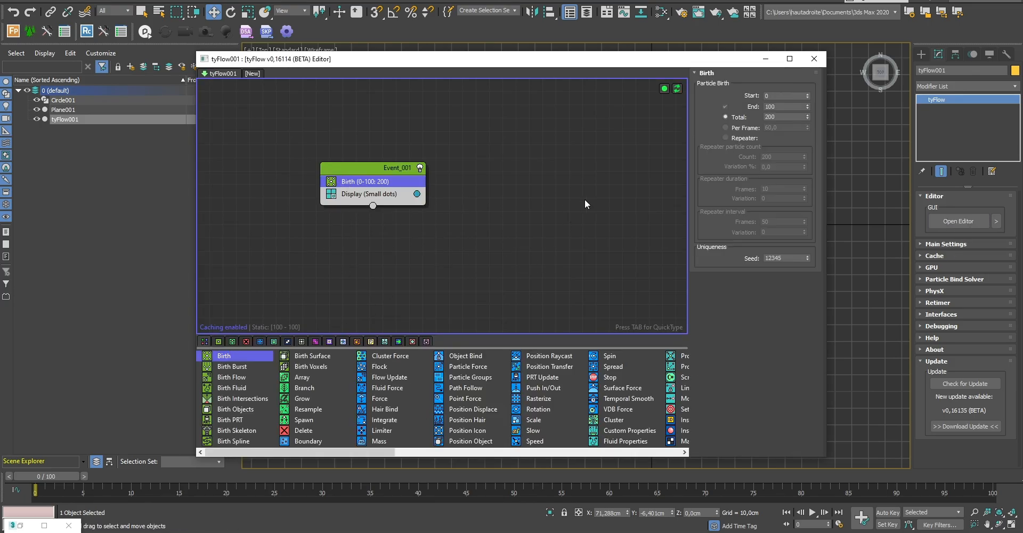
{"action": "double_click", "coordinate": [774, 116]}
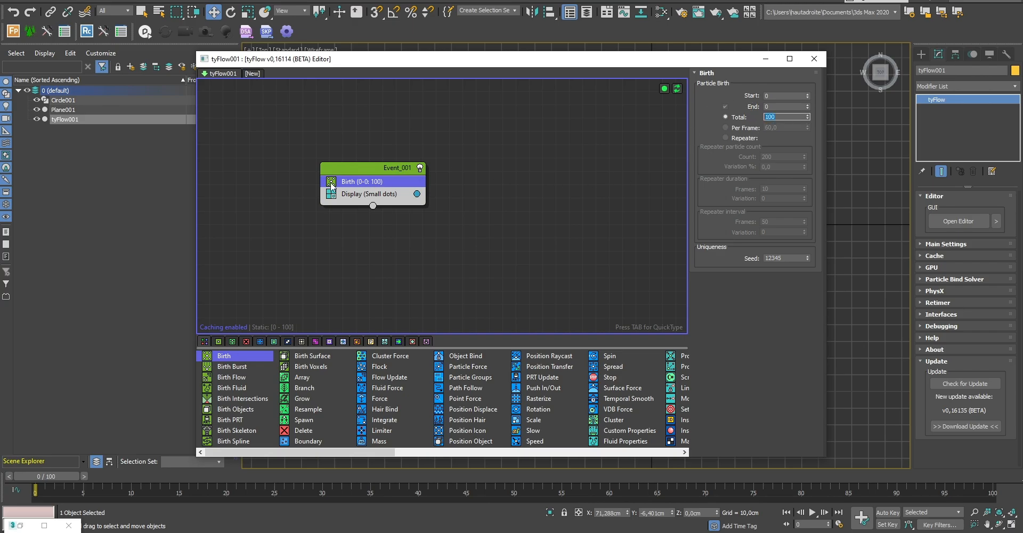
{"action": "left_click_drag", "start_coordinate": [364, 172], "coordinate": [362, 150]}
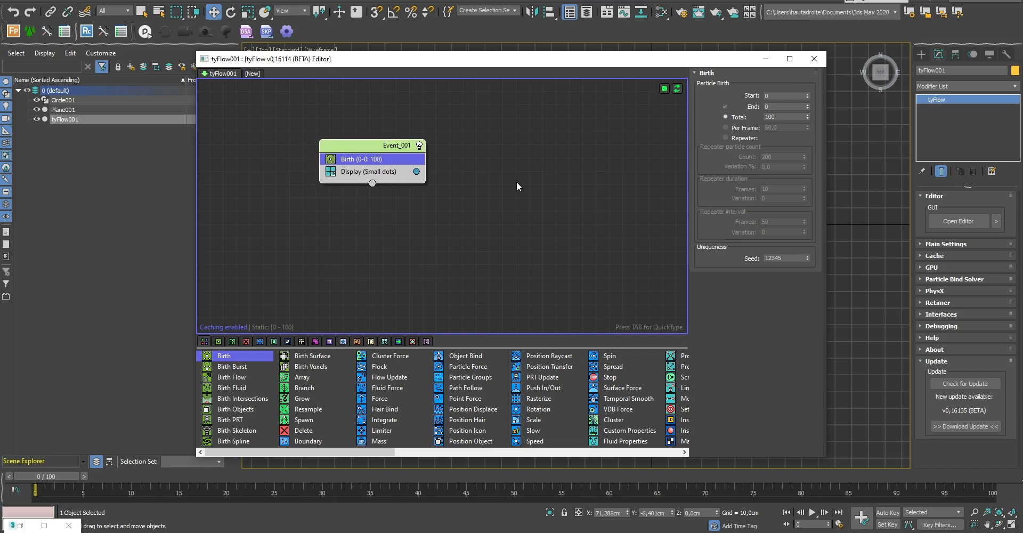
Add a Shape operator to the Birth event between Birth and Display, and delete the leftover empty event
{"action": "right_click", "coordinate": [465, 238]}
{"action": "left_click", "coordinate": [437, 238]}
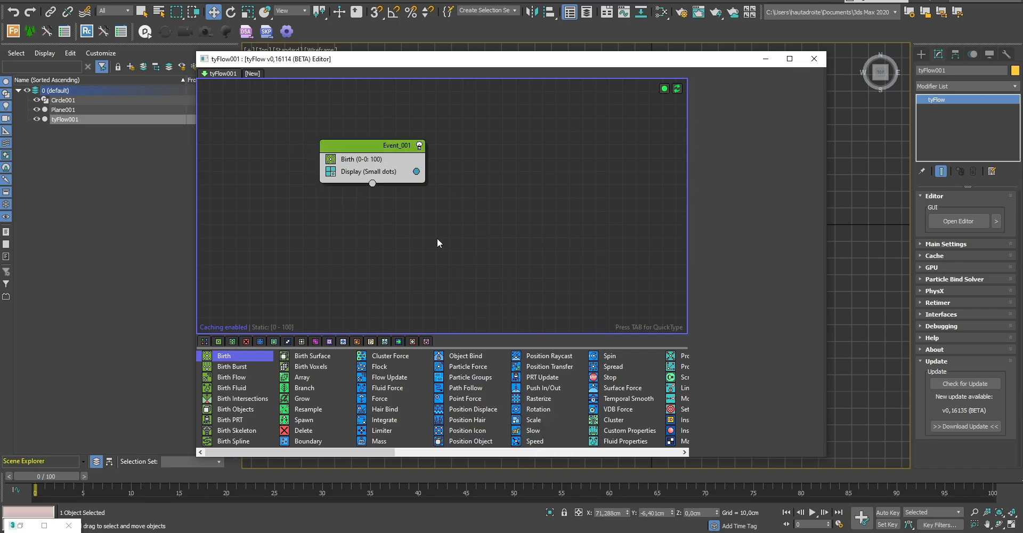
{"action": "key", "text": "Tab"}
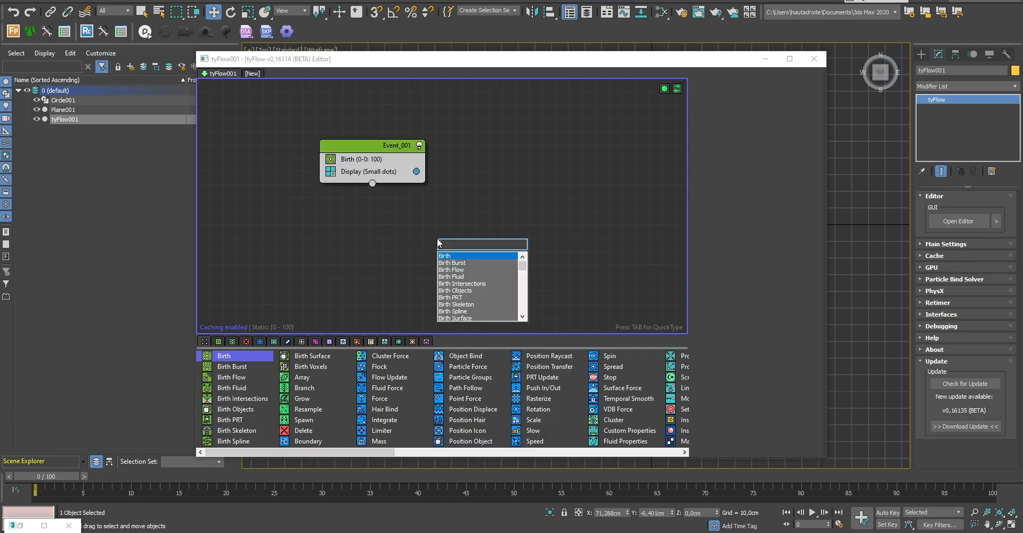
{"action": "type", "text": "sha"}
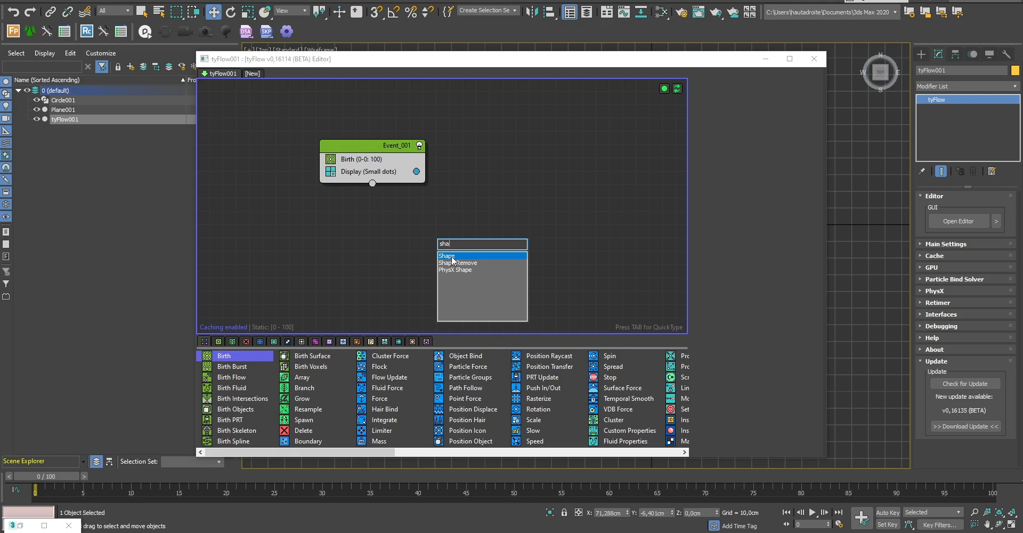
{"action": "left_click", "coordinate": [452, 257]}
{"action": "left_click_drag", "start_coordinate": [451, 258], "coordinate": [362, 165]}
{"action": "left_click", "coordinate": [472, 239]}
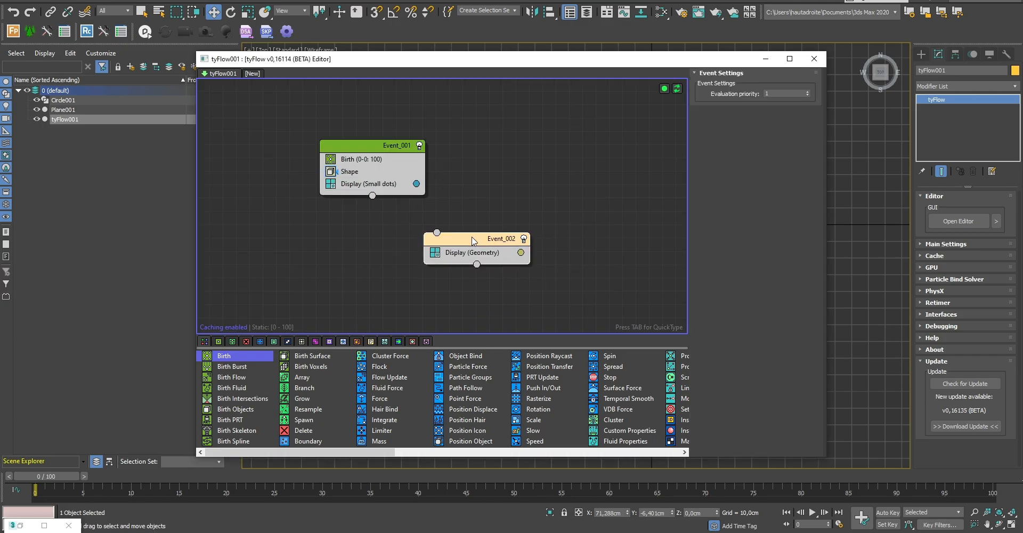
{"action": "key", "text": "Delete"}
Set the Shape operator's mesh type to a reference node and choose Circle001 as that node
{"action": "left_click", "coordinate": [354, 171]}
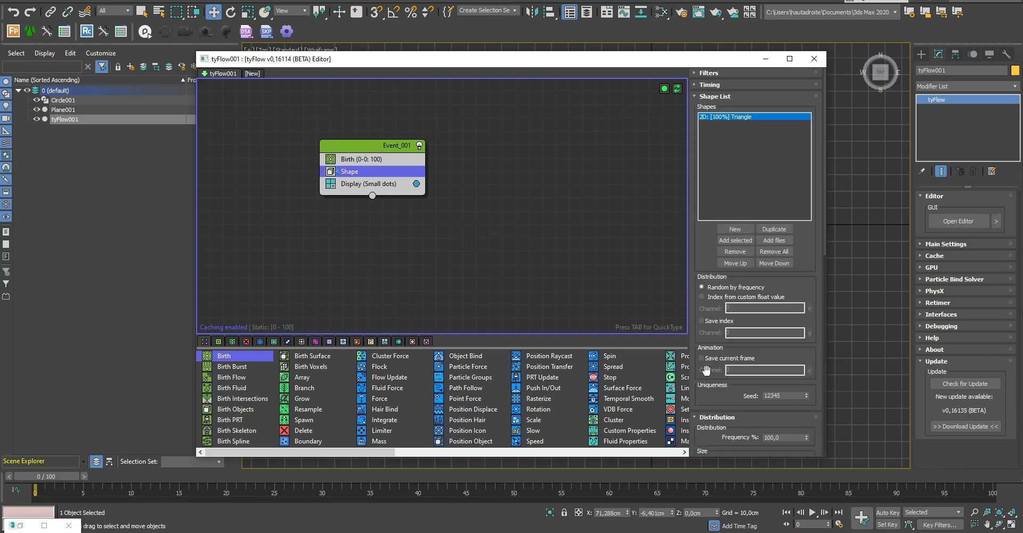
{"action": "scroll", "coordinate": [701, 375], "scroll_direction": "down", "scroll_amount": 5}
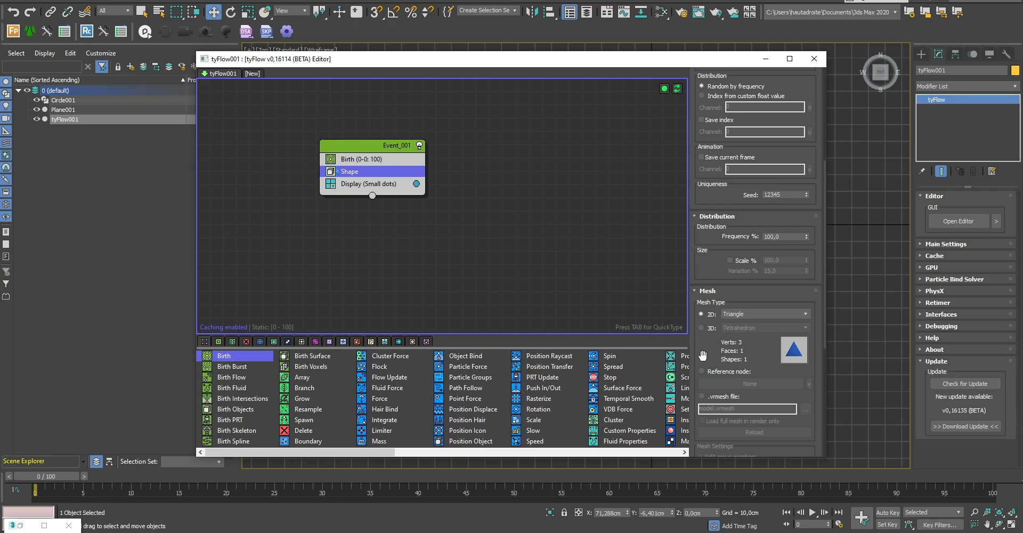
{"action": "scroll", "coordinate": [709, 346], "scroll_direction": "down", "scroll_amount": 3}
{"action": "left_click", "coordinate": [701, 261]}
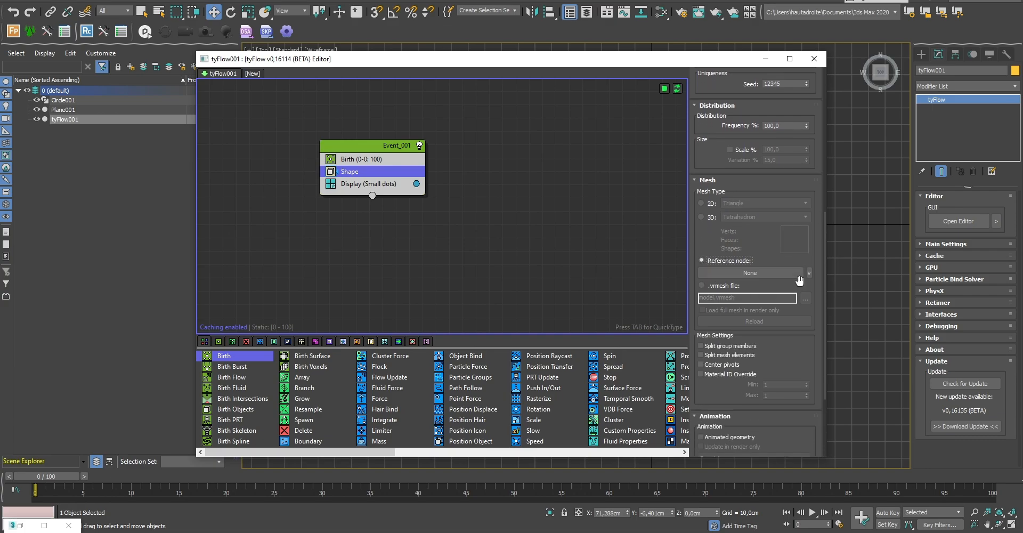
{"action": "left_click", "coordinate": [752, 273]}
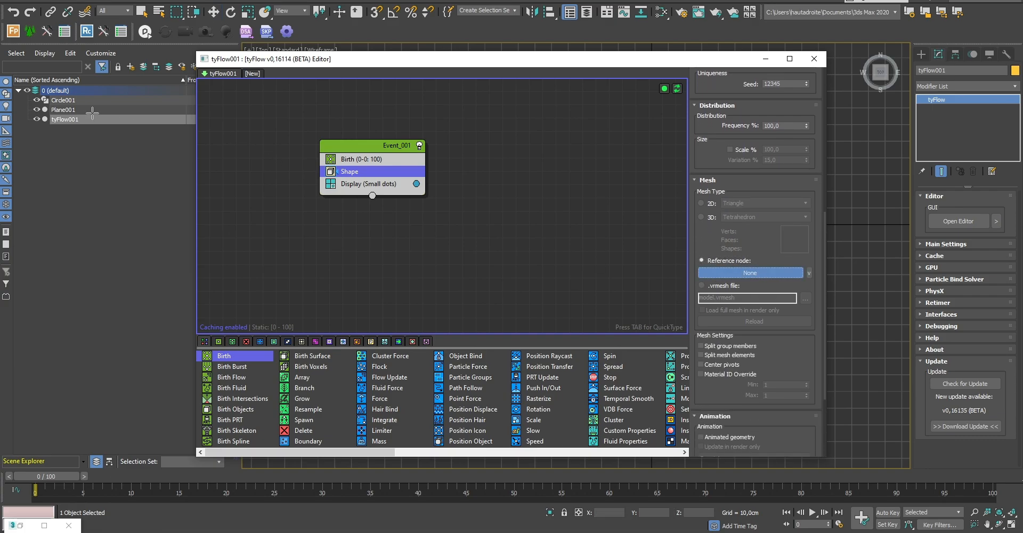
{"action": "left_click", "coordinate": [60, 100]}
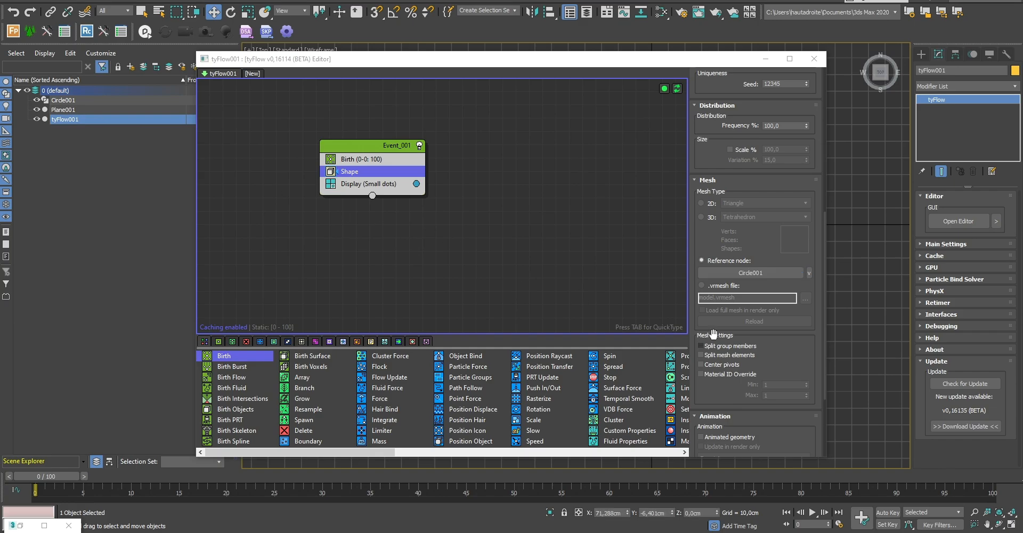
Enable size scaling for the Shape operator with a scale of 120% and a variation of 40%
{"action": "mouse_move", "coordinate": [611, 64]}
{"action": "left_mouse_down"}
{"action": "mouse_move", "coordinate": [632, 118]}
{"action": "mouse_move", "coordinate": [620, 69]}
{"action": "left_mouse_up"}
{"action": "mouse_move", "coordinate": [724, 66]}
{"action": "left_mouse_down"}
{"action": "mouse_move", "coordinate": [525, 60]}
{"action": "mouse_move", "coordinate": [733, 54]}
{"action": "left_mouse_up"}
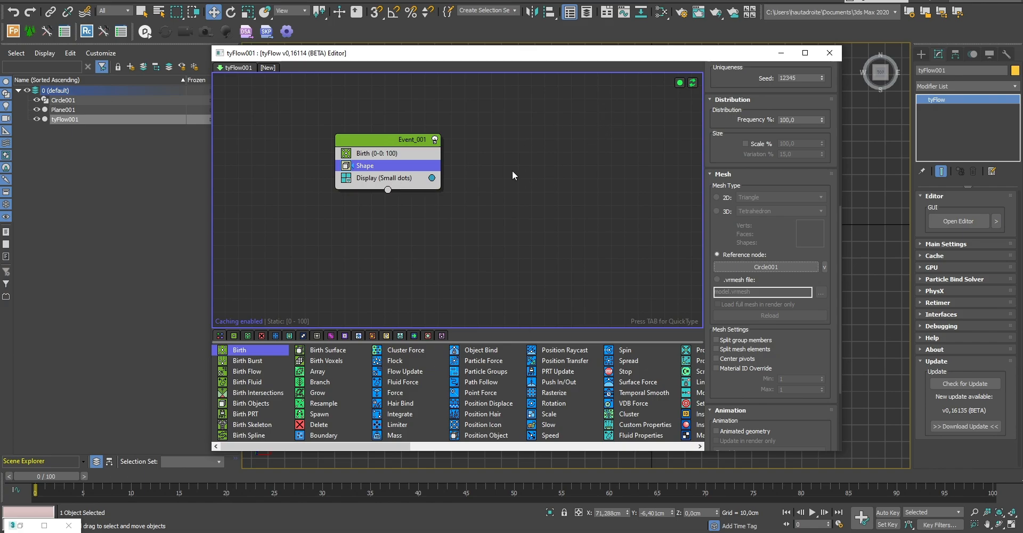
{"action": "left_click_drag", "start_coordinate": [807, 346], "coordinate": [809, 163]}
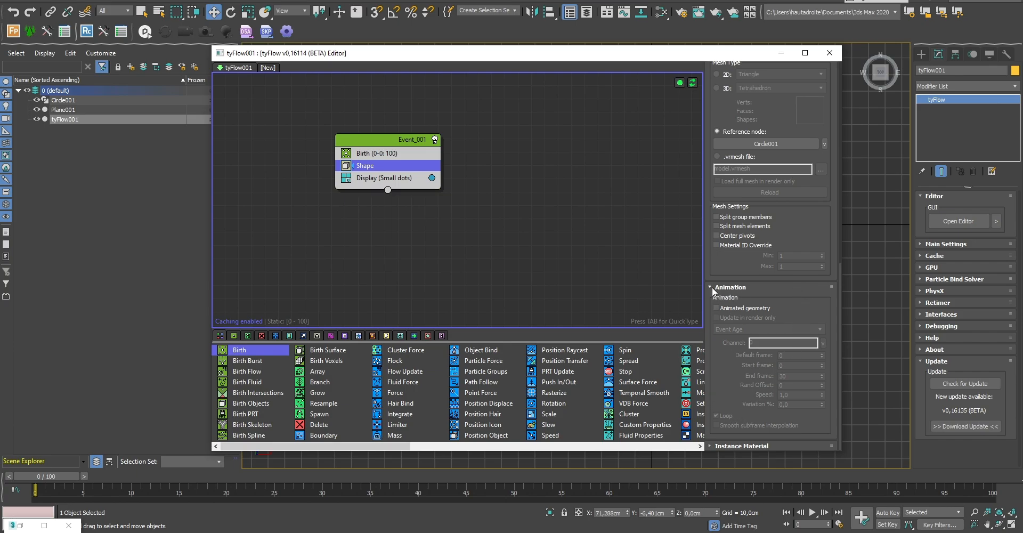
{"action": "left_click", "coordinate": [730, 287]}
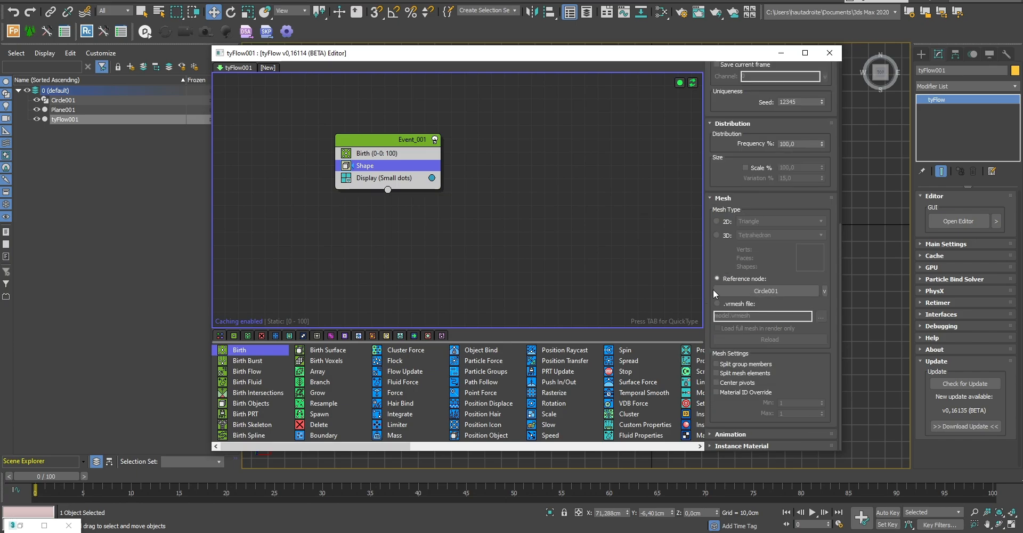
{"action": "left_click", "coordinate": [716, 198]}
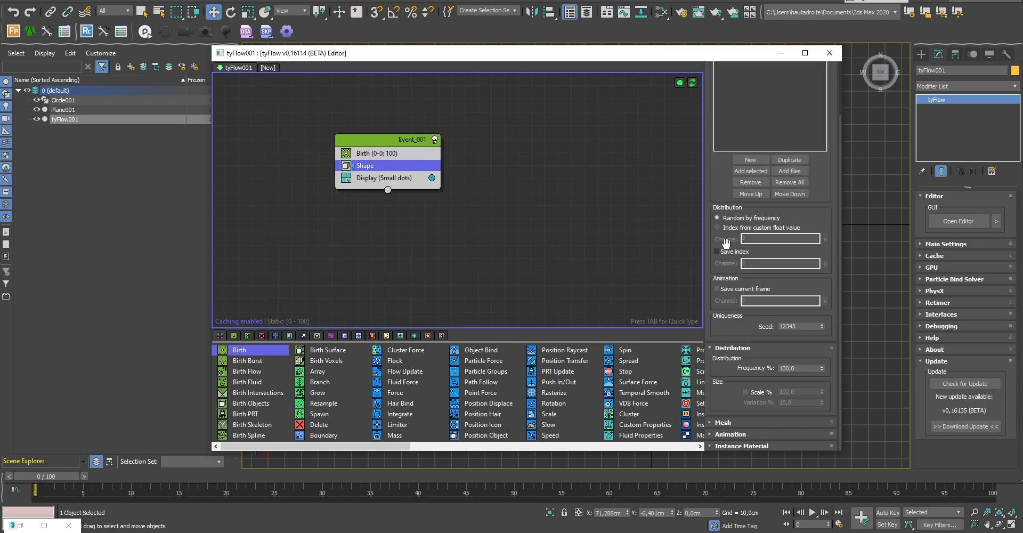
{"action": "left_click", "coordinate": [754, 394]}
{"action": "left_click", "coordinate": [802, 392]}
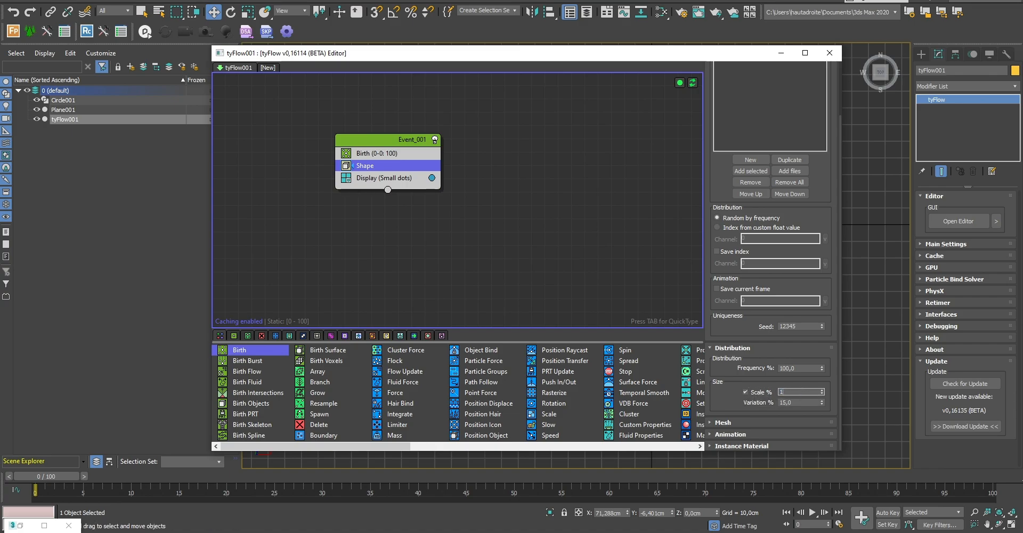
{"action": "key", "text": "Tab"}
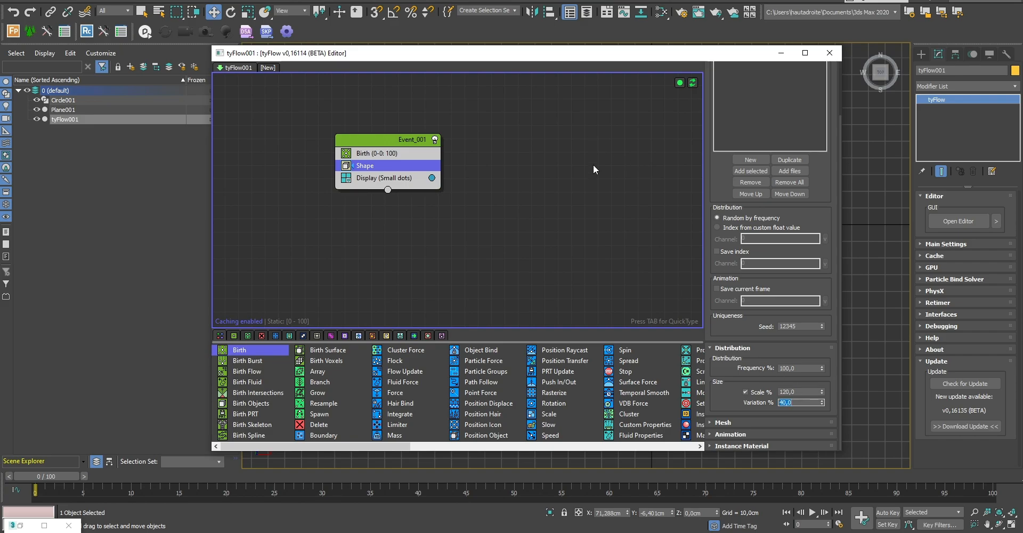
Add a Position Object operator below Shape in the Birth event, and delete the leftover empty event
{"action": "right_click", "coordinate": [518, 229]}
{"action": "right_click", "coordinate": [489, 236]}
{"action": "left_click", "coordinate": [543, 202]}
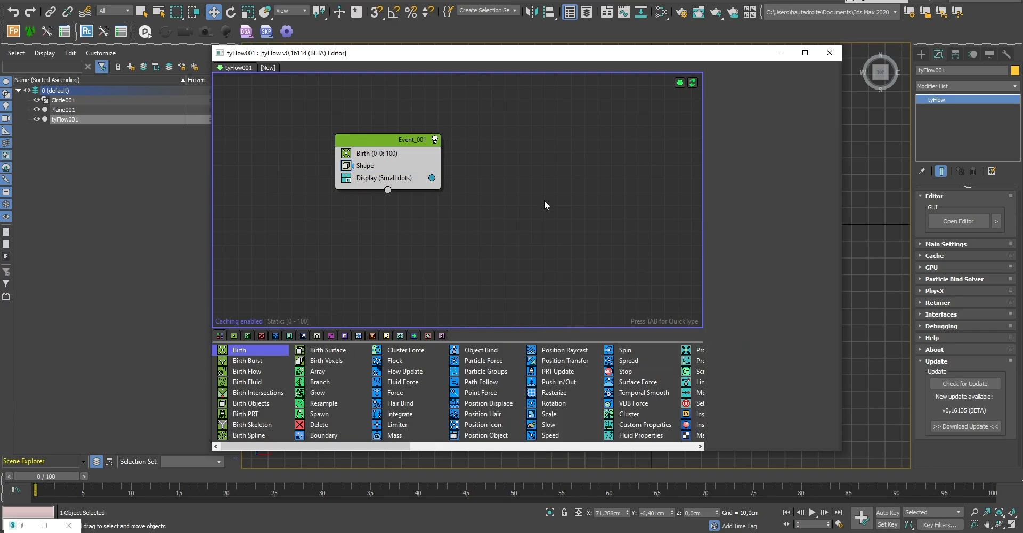
{"action": "key", "text": "Tab"}
{"action": "type", "text": "po"}
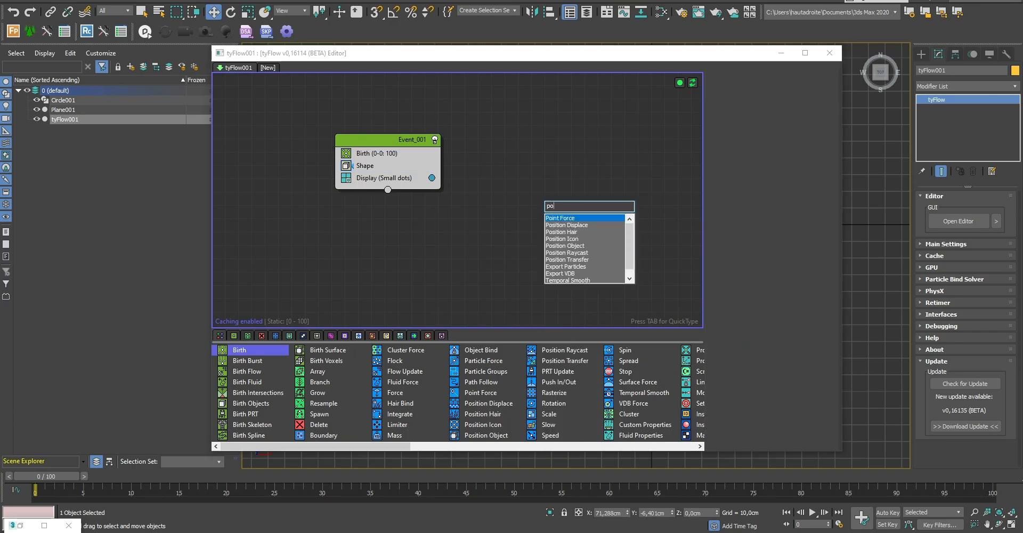
{"action": "left_click", "coordinate": [575, 249]}
{"action": "left_click_drag", "start_coordinate": [559, 213], "coordinate": [384, 170]}
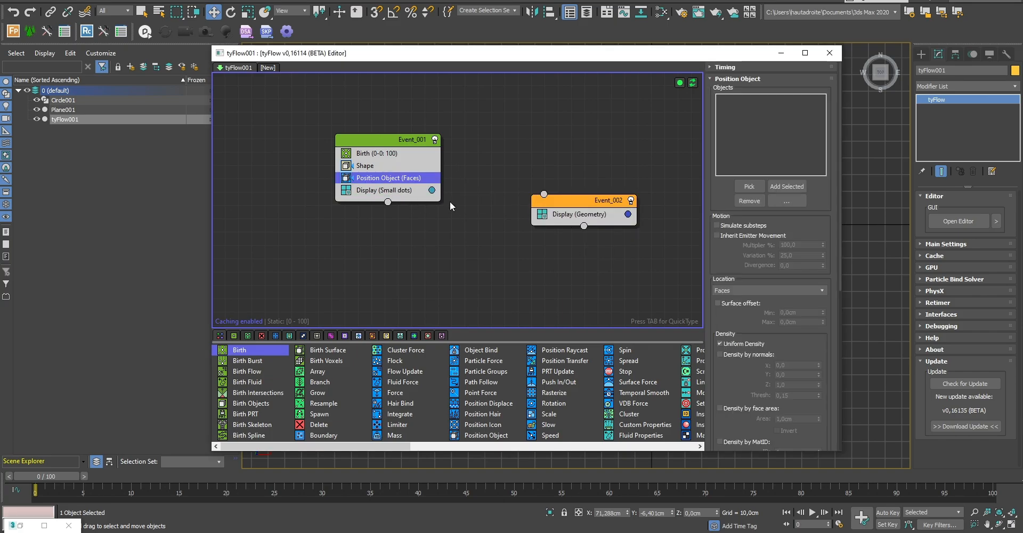
{"action": "left_click", "coordinate": [565, 206]}
{"action": "key", "text": "Delete"}
{"action": "left_click", "coordinate": [392, 178]}
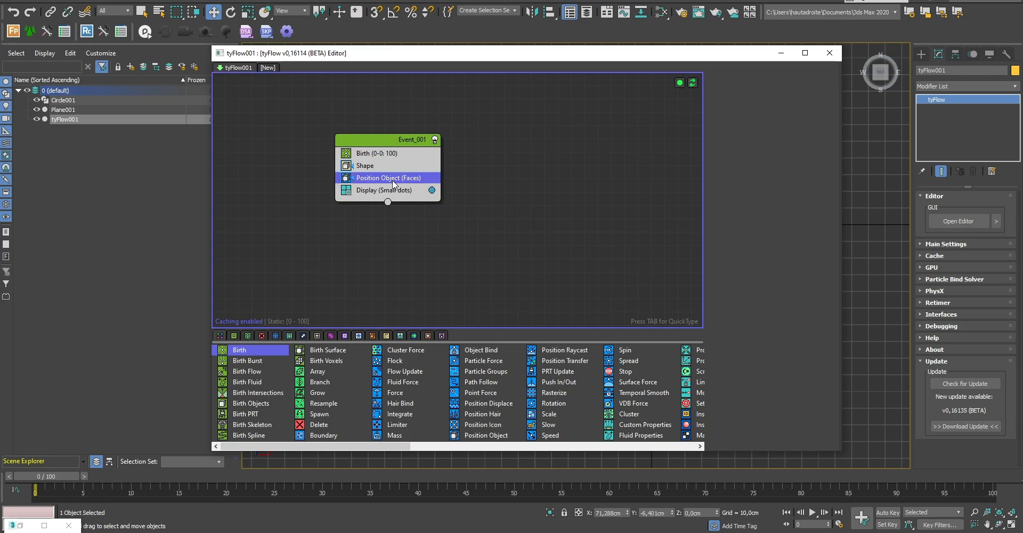
Pick the plane in the viewport as the emitter object for the Position Object operator
{"action": "left_click_drag", "start_coordinate": [679, 53], "coordinate": [543, 52]}
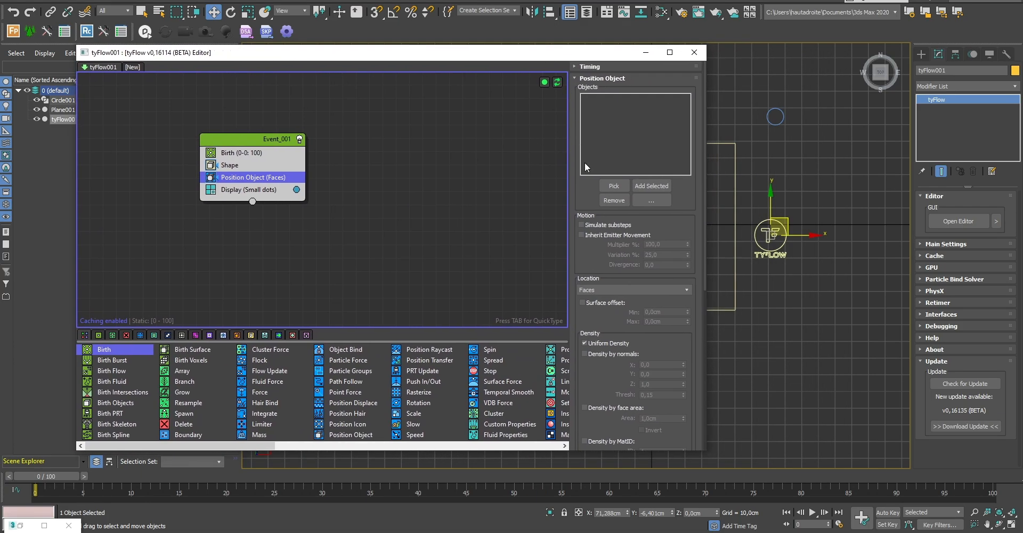
{"action": "left_click", "coordinate": [614, 186]}
{"action": "left_click", "coordinate": [735, 286]}
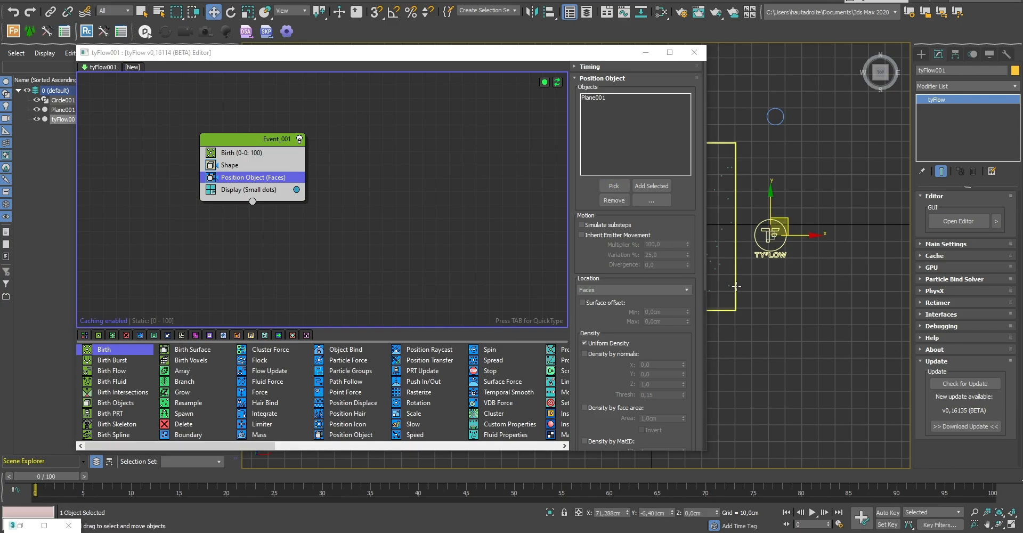
Set the Display operator's type to Geometry
{"action": "left_click", "coordinate": [251, 189]}
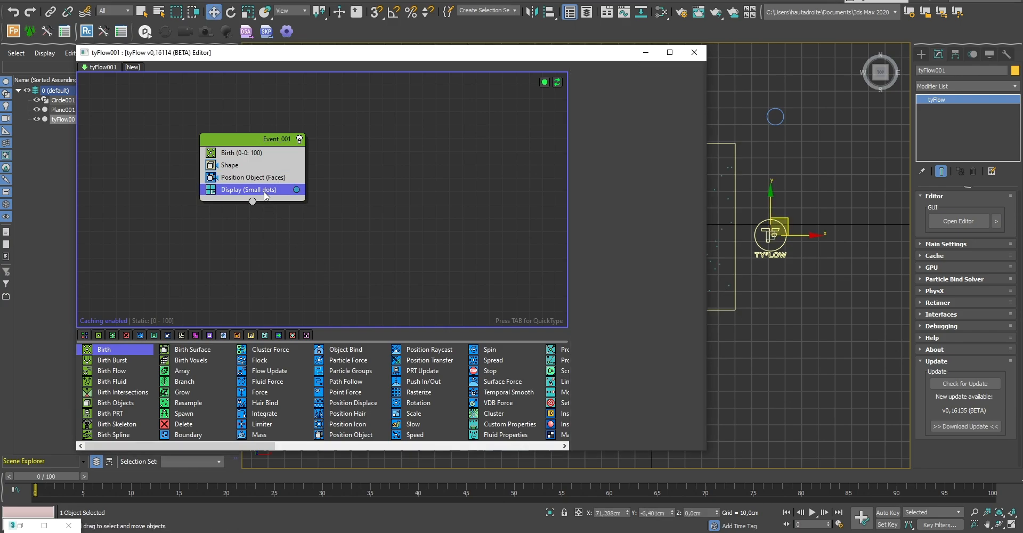
{"action": "left_click", "coordinate": [630, 89]}
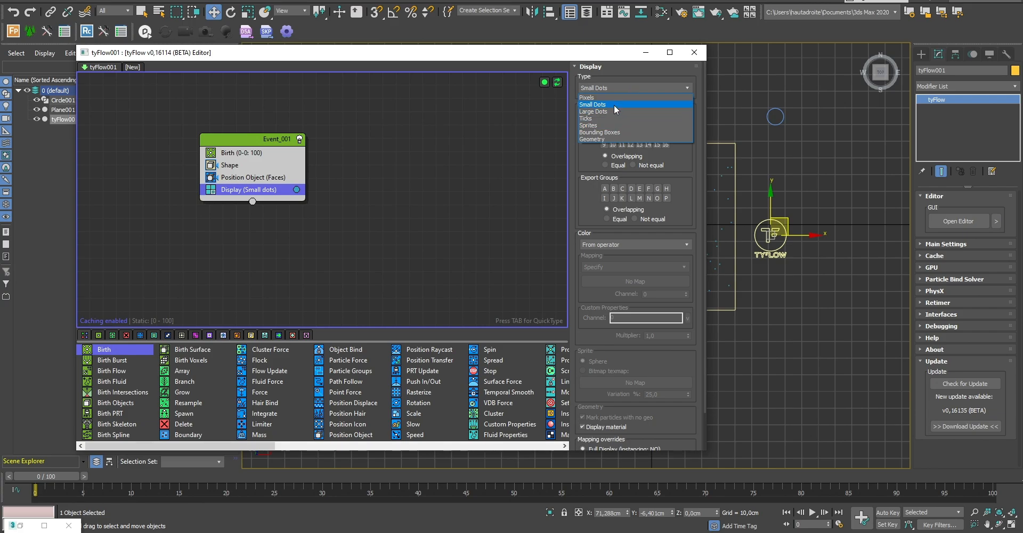
{"action": "left_click", "coordinate": [598, 139]}
{"action": "middle_click_drag", "start_coordinate": [741, 286], "coordinate": [880, 275]}
Enable Separation in the Position Object operator with a distance of 11 and 103 tries
{"action": "left_click", "coordinate": [257, 179]}
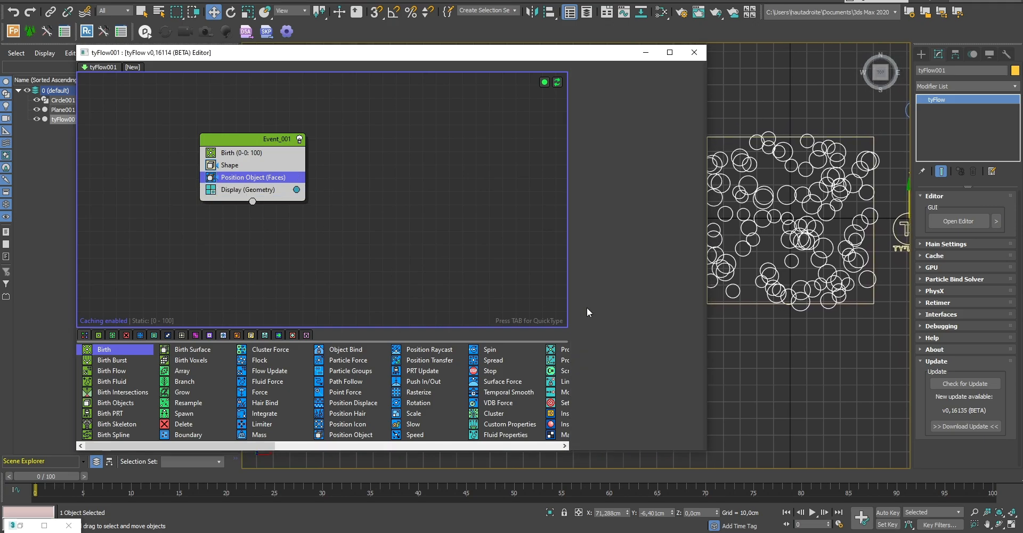
{"action": "left_click_drag", "start_coordinate": [584, 377], "coordinate": [617, 96]}
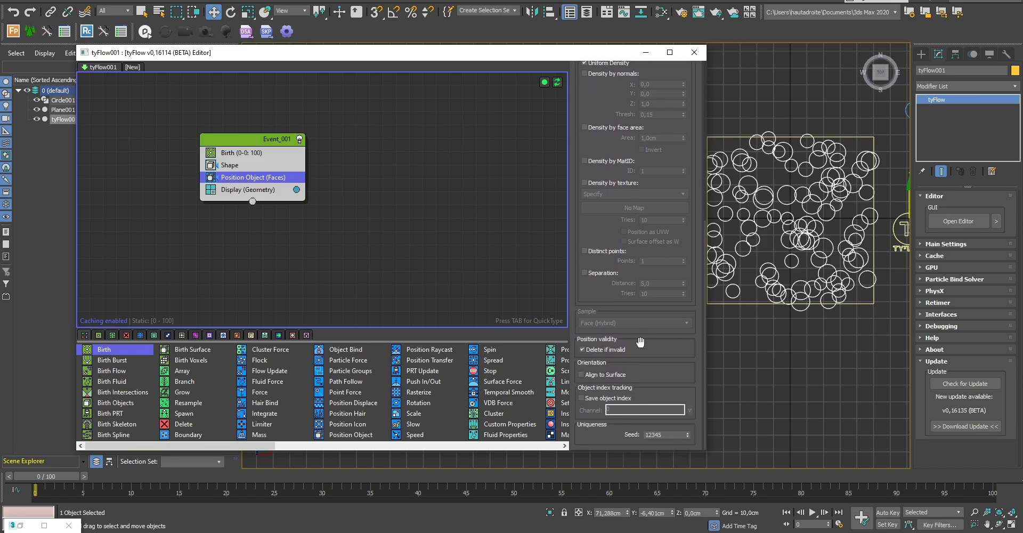
{"action": "left_click_drag", "start_coordinate": [587, 149], "coordinate": [595, 85]}
{"action": "left_click", "coordinate": [593, 272]}
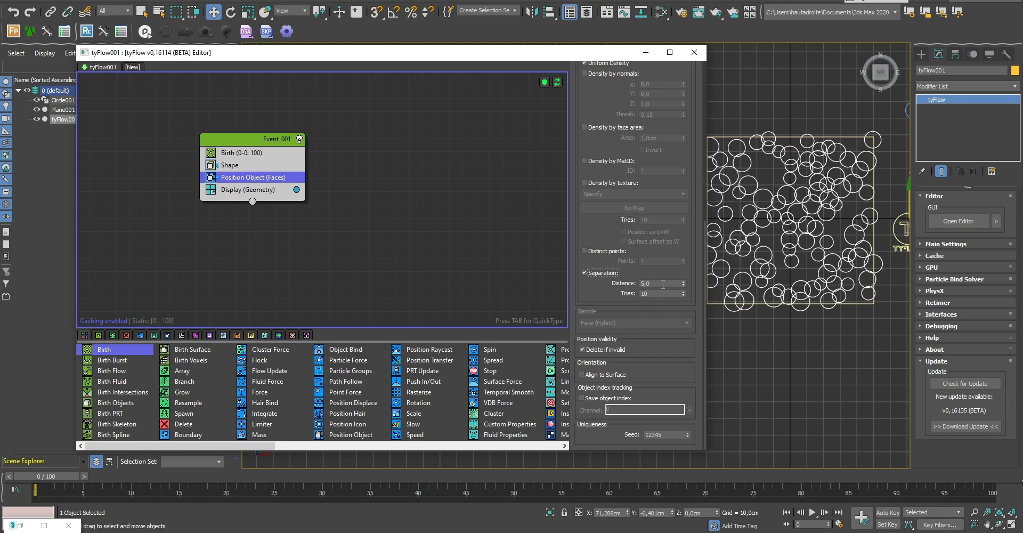
{"action": "left_click_drag", "start_coordinate": [683, 284], "coordinate": [690, 261]}
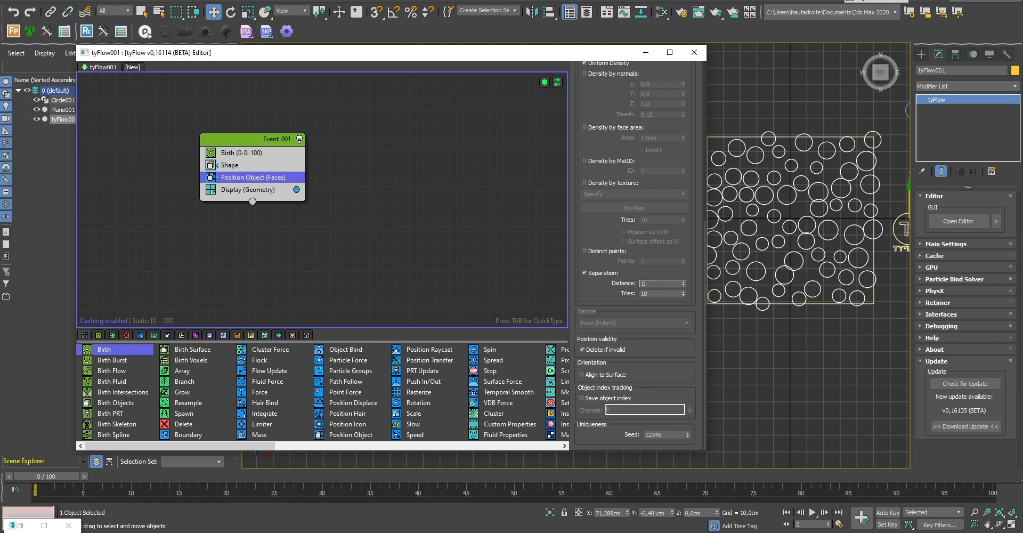
{"action": "type", "text": "1"}
{"action": "key", "text": "Return"}
{"action": "left_click", "coordinate": [674, 294]}
{"action": "left_click_drag", "start_coordinate": [685, 294], "coordinate": [675, 244]}
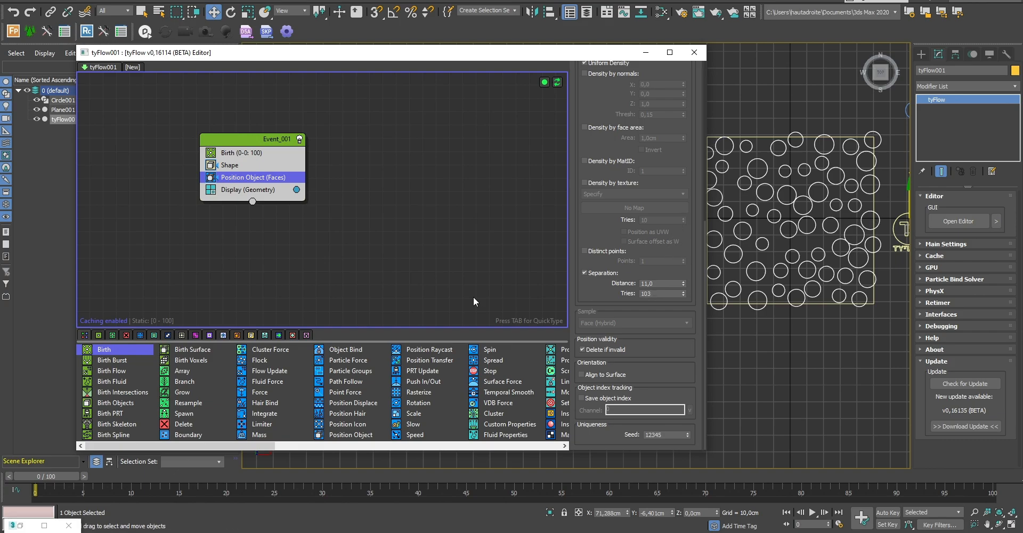
Add a Cloth Bind operator between Position Object and Display in the Birth event, and delete the leftover empty event
{"action": "left_click", "coordinate": [325, 269]}
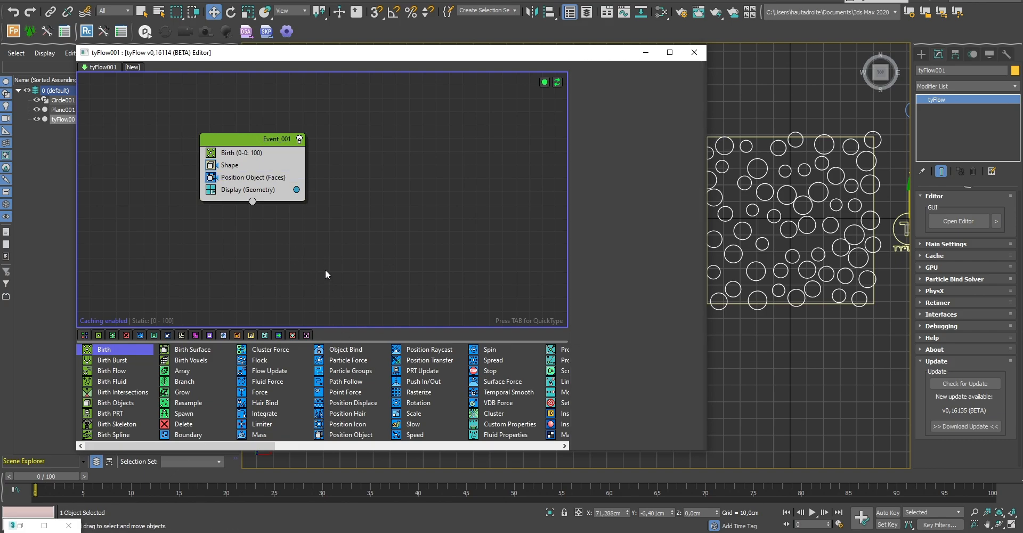
{"action": "key", "text": "Tab"}
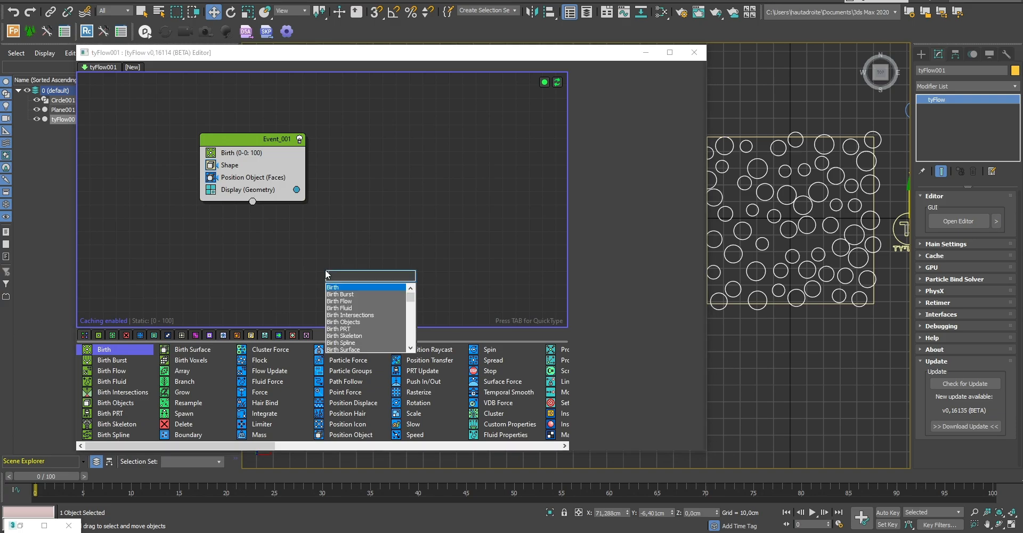
{"action": "type", "text": "clo"}
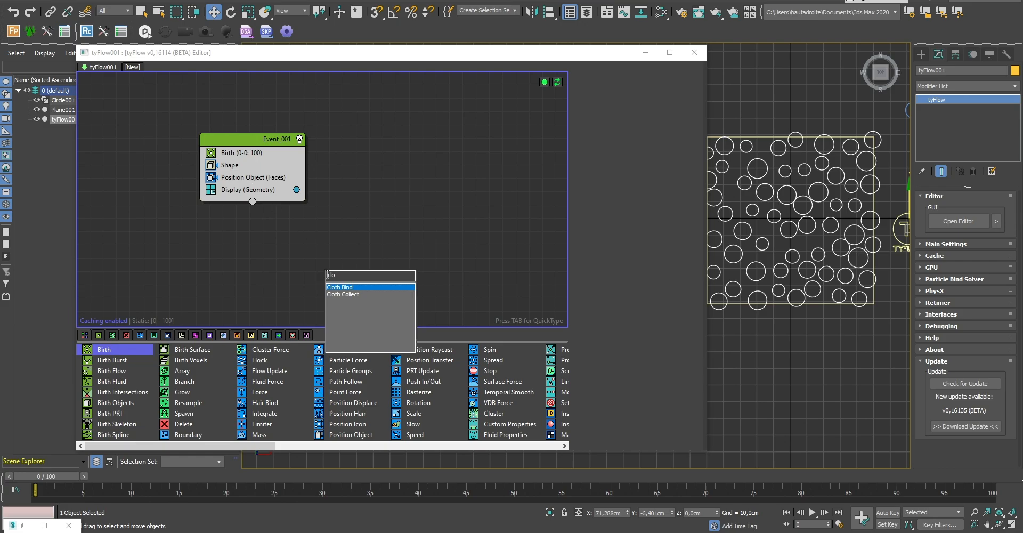
{"action": "left_click", "coordinate": [342, 288]}
{"action": "left_click_drag", "start_coordinate": [323, 272], "coordinate": [261, 184]}
{"action": "left_click", "coordinate": [358, 267]}
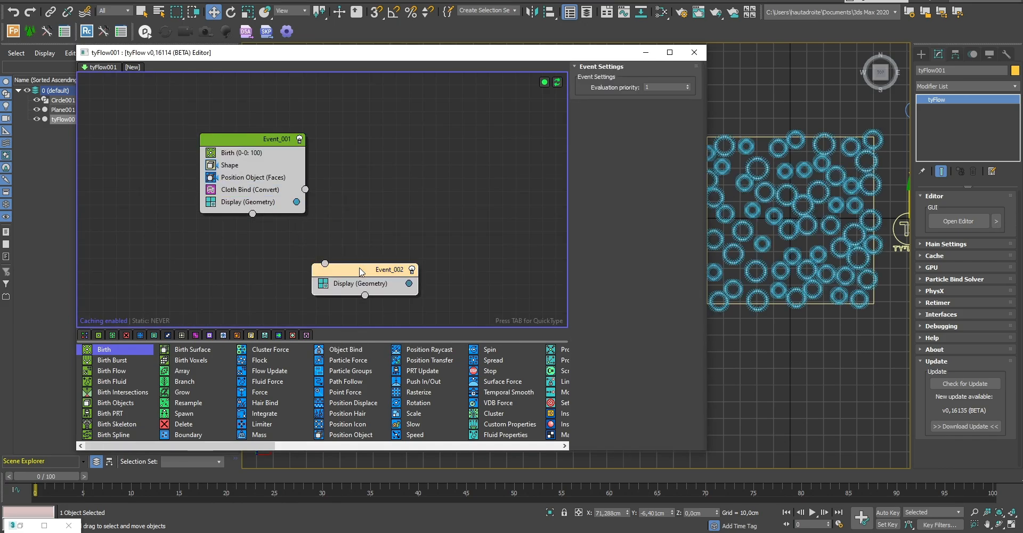
{"action": "key", "text": "Delete"}
Check the spacing between neighbouring circles and set the Position Object separation distance to 12
{"action": "scroll", "coordinate": [848, 243], "scroll_direction": "up", "scroll_amount": 5}
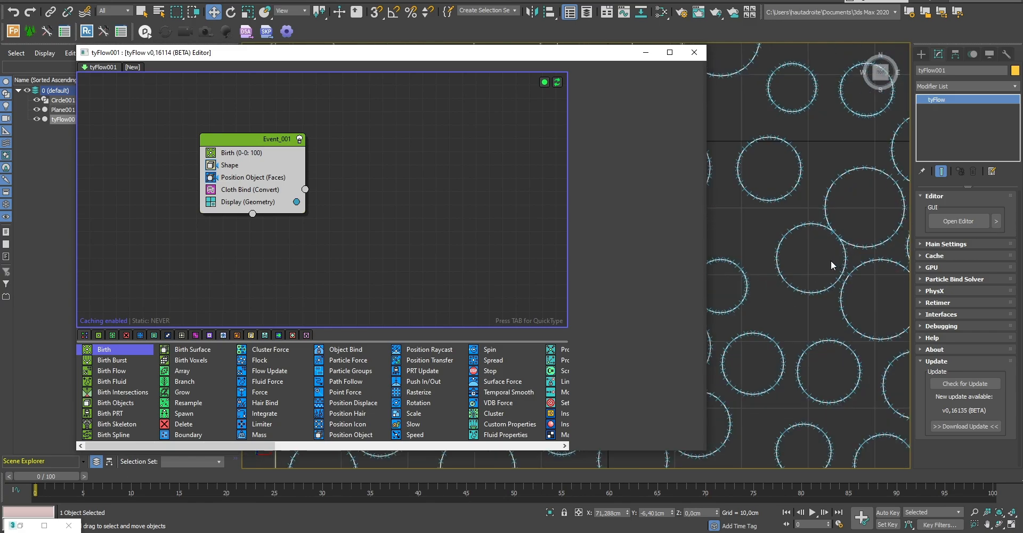
{"action": "scroll", "coordinate": [813, 261], "scroll_direction": "down", "scroll_amount": 2}
{"action": "scroll", "coordinate": [792, 272], "scroll_direction": "up", "scroll_amount": 5}
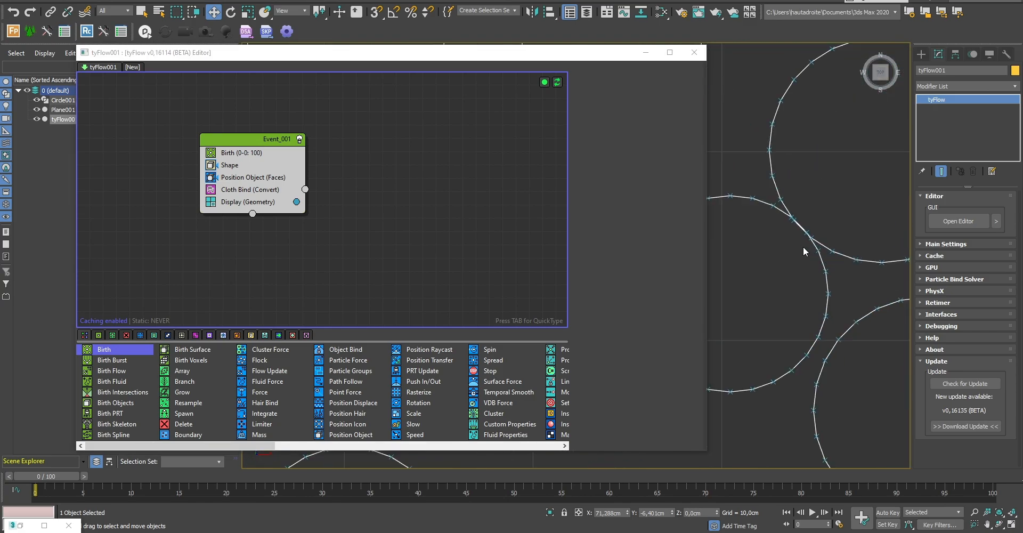
{"action": "scroll", "coordinate": [805, 250], "scroll_direction": "down", "scroll_amount": 4}
{"action": "left_click", "coordinate": [246, 179]}
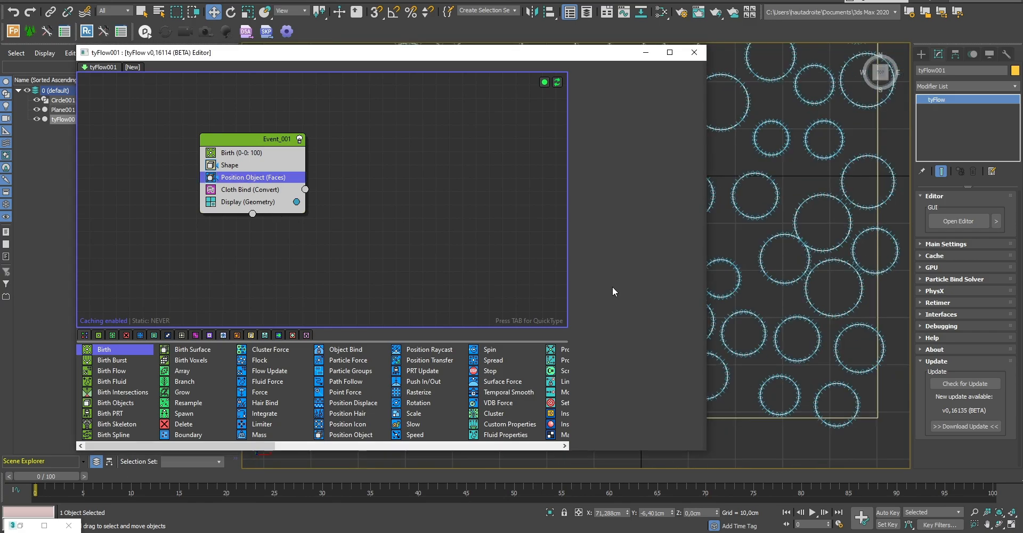
{"action": "left_click_drag", "start_coordinate": [612, 395], "coordinate": [639, 112]}
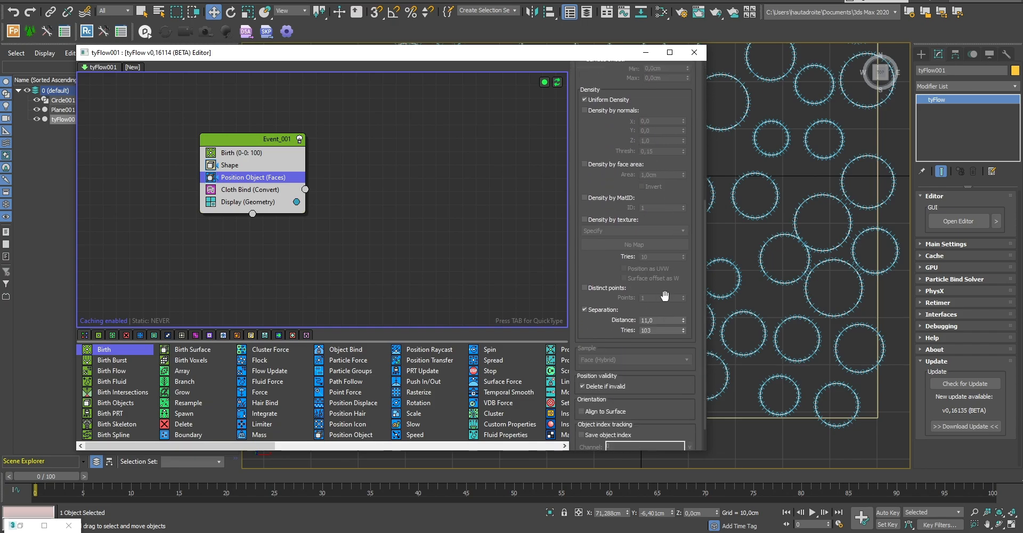
{"action": "left_click", "coordinate": [658, 320]}
{"action": "type", "text": "12,0"}
{"action": "key", "text": "Return"}
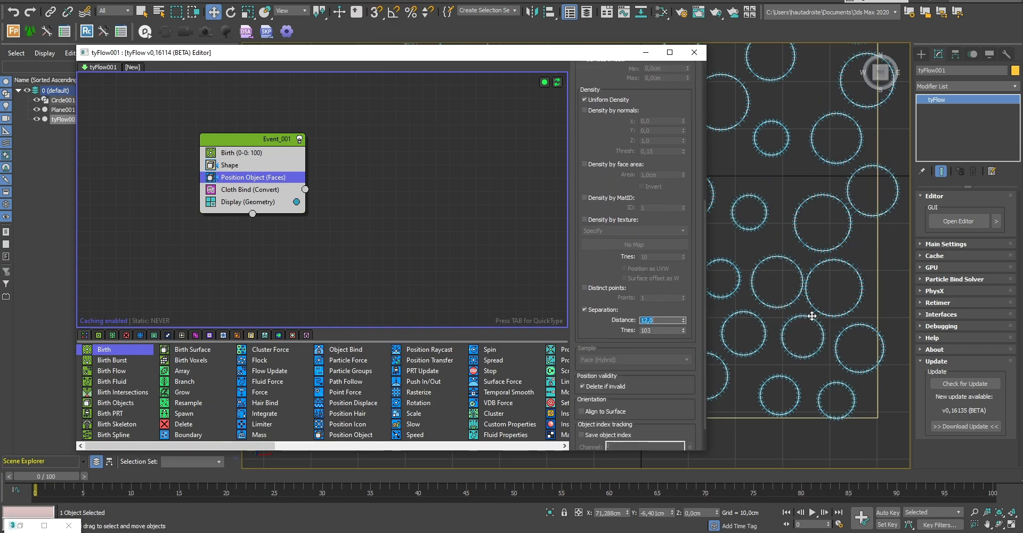
{"action": "left_click", "coordinate": [662, 330]}
Enable the surface shell on the Cloth Bind operator's mesh and set its outer amount to 0.3
{"action": "left_click", "coordinate": [258, 190]}
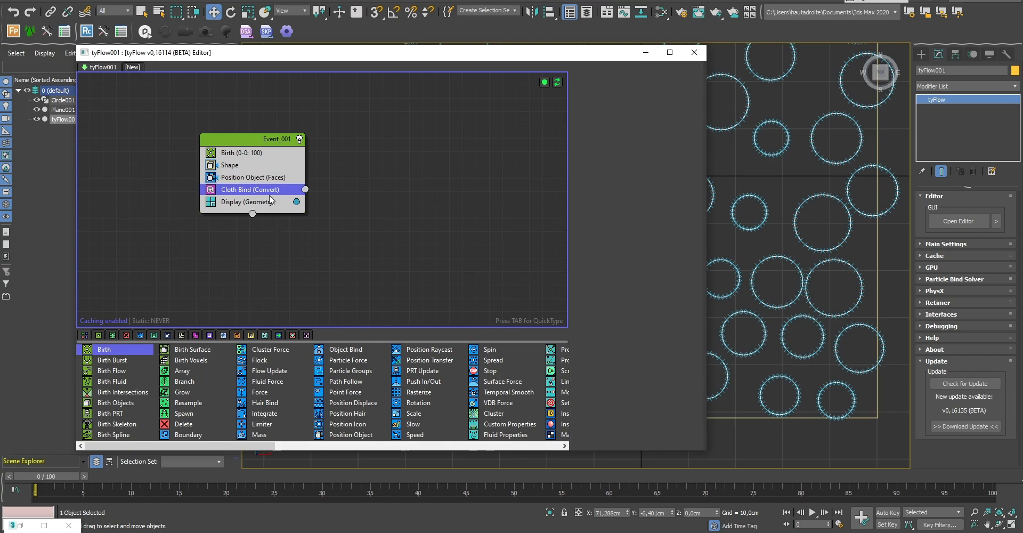
{"action": "left_click_drag", "start_coordinate": [593, 346], "coordinate": [599, 272]}
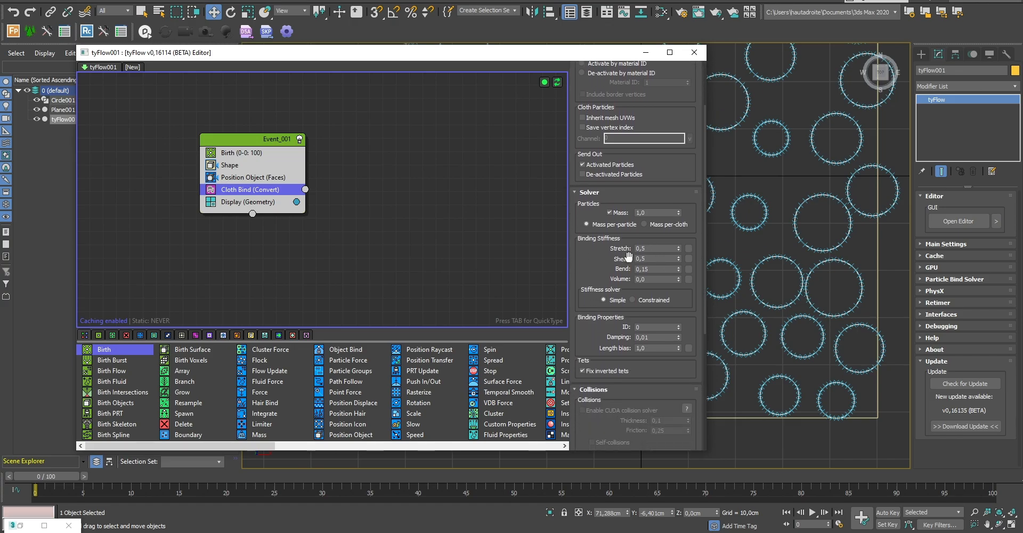
{"action": "scroll", "coordinate": [590, 274], "scroll_direction": "down", "scroll_amount": 10}
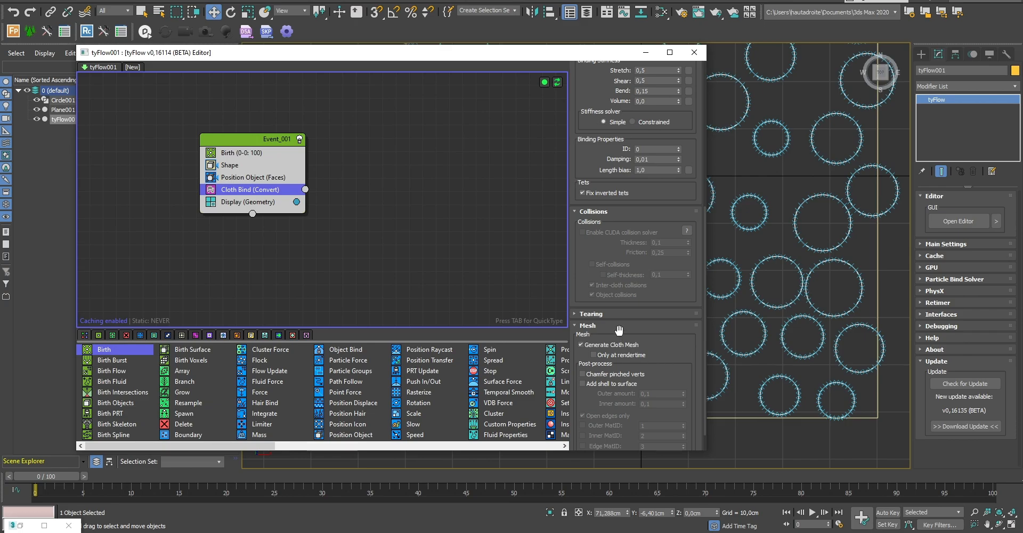
{"action": "scroll", "coordinate": [674, 325], "scroll_direction": "down", "scroll_amount": 2}
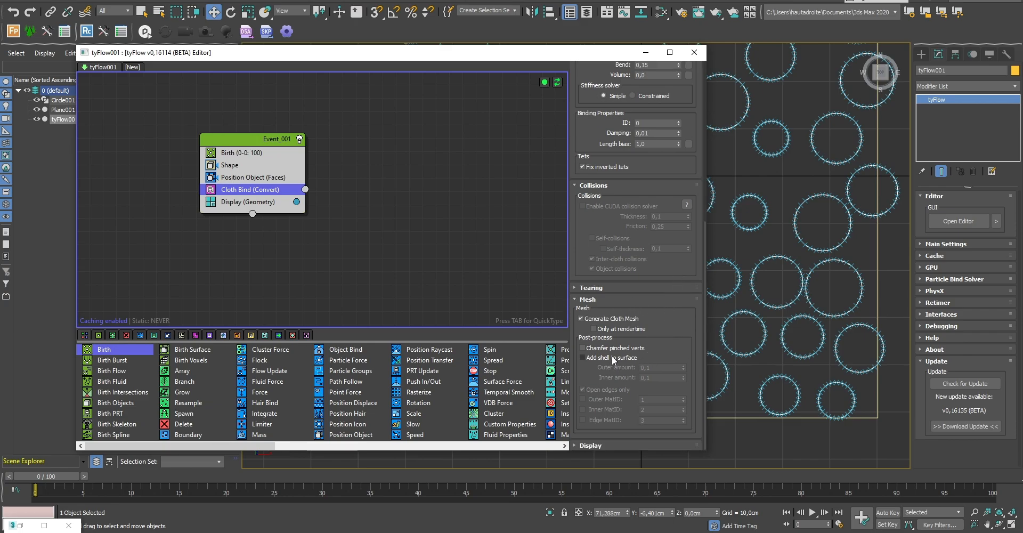
{"action": "left_click", "coordinate": [593, 357]}
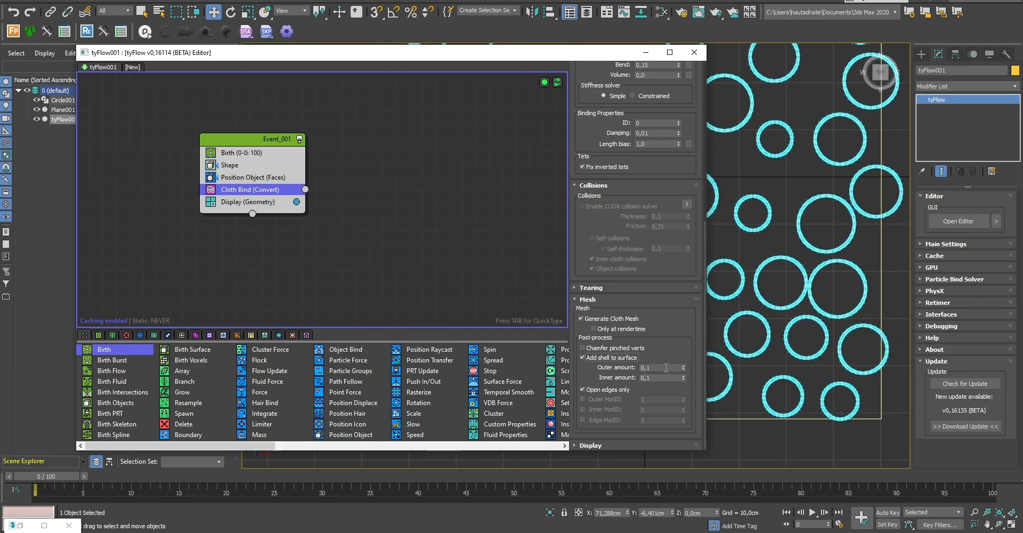
{"action": "left_click", "coordinate": [683, 365]}
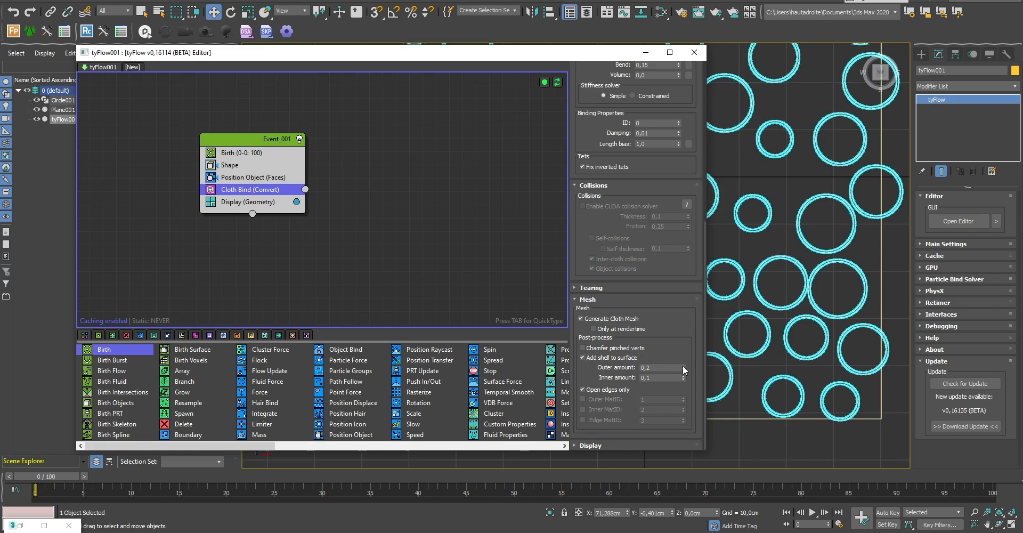
{"action": "left_click", "coordinate": [684, 366]}
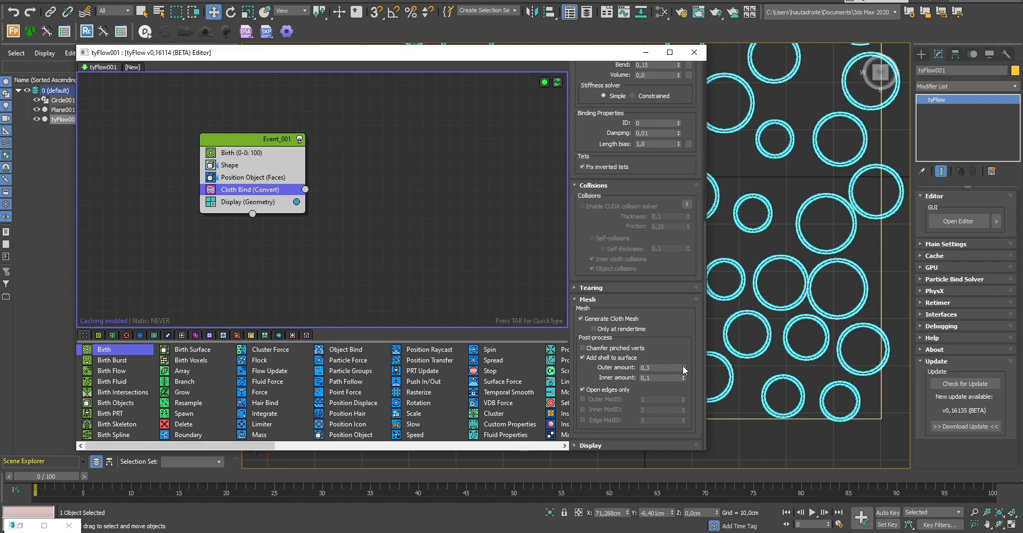
Set the inner amount of the Cloth Bind shell to 0.4
{"action": "scroll", "coordinate": [814, 276], "scroll_direction": "up", "scroll_amount": 7}
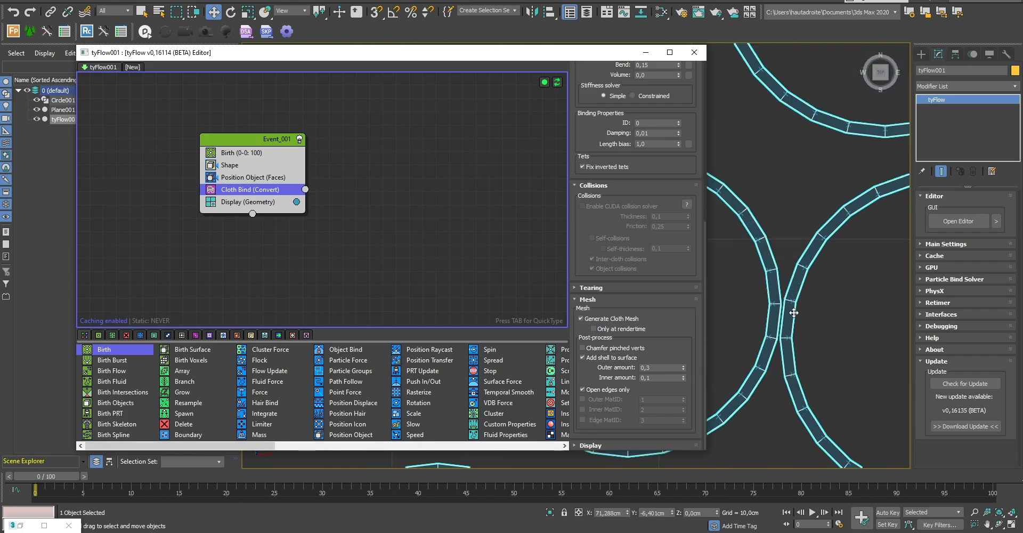
{"action": "left_click", "coordinate": [684, 375]}
{"action": "left_click", "coordinate": [683, 376]}
{"action": "left_click", "coordinate": [683, 376]}
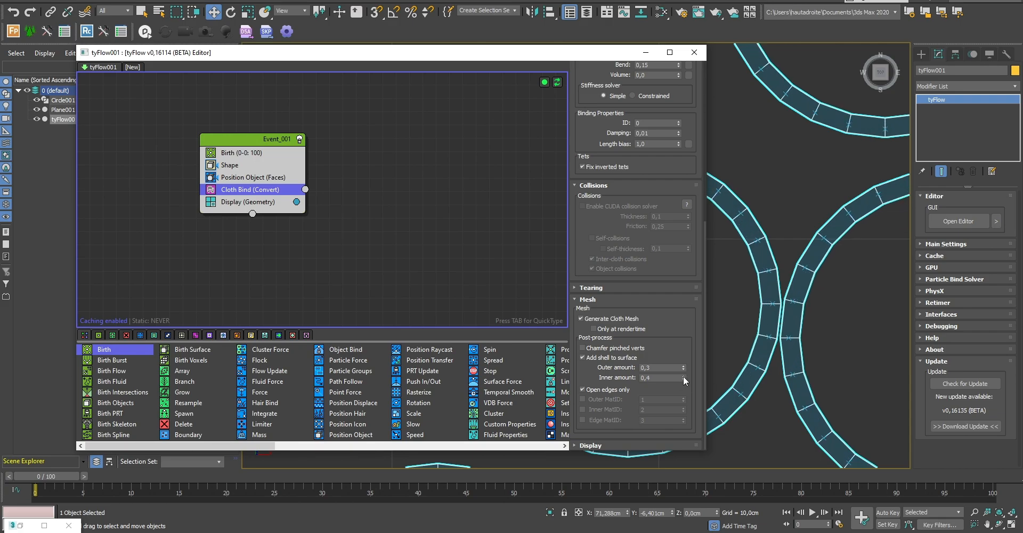
Set the Cloth Bind binding stiffness to 1.0 for stretch, shear and bend
{"action": "scroll", "coordinate": [748, 242], "scroll_direction": "down", "scroll_amount": 5}
{"action": "middle_click_drag", "start_coordinate": [752, 244], "coordinate": [807, 280]}
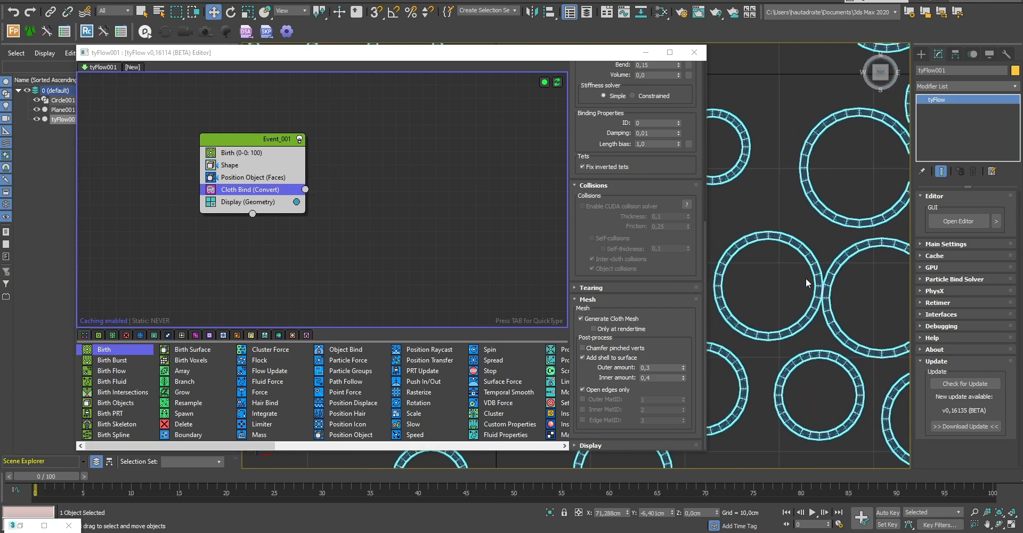
{"action": "left_click_drag", "start_coordinate": [583, 226], "coordinate": [600, 398]}
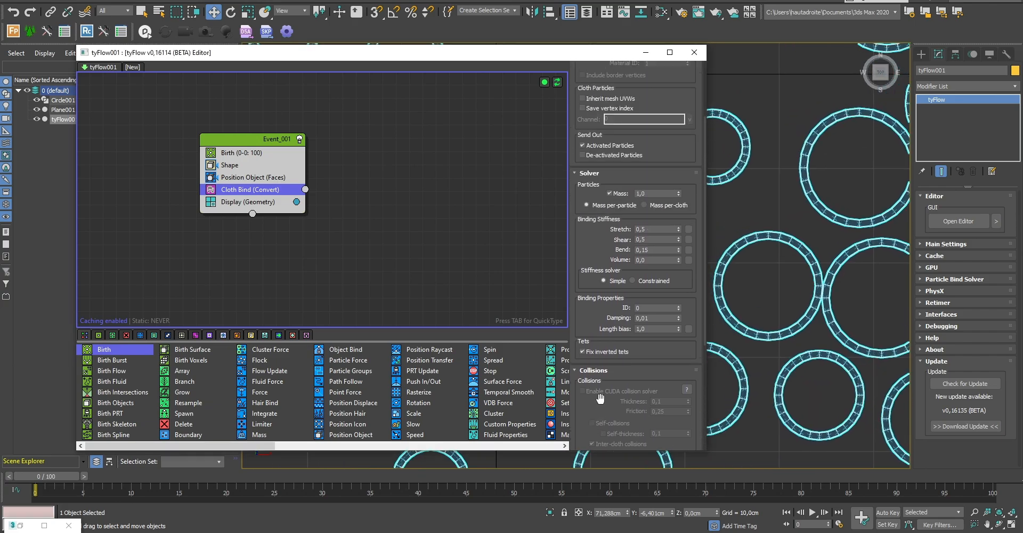
{"action": "left_click", "coordinate": [650, 227]}
{"action": "key", "text": "Tab"}
{"action": "type", "text": "1"}
{"action": "key", "text": "Tab"}
{"action": "left_click_drag", "start_coordinate": [599, 247], "coordinate": [599, 213]}
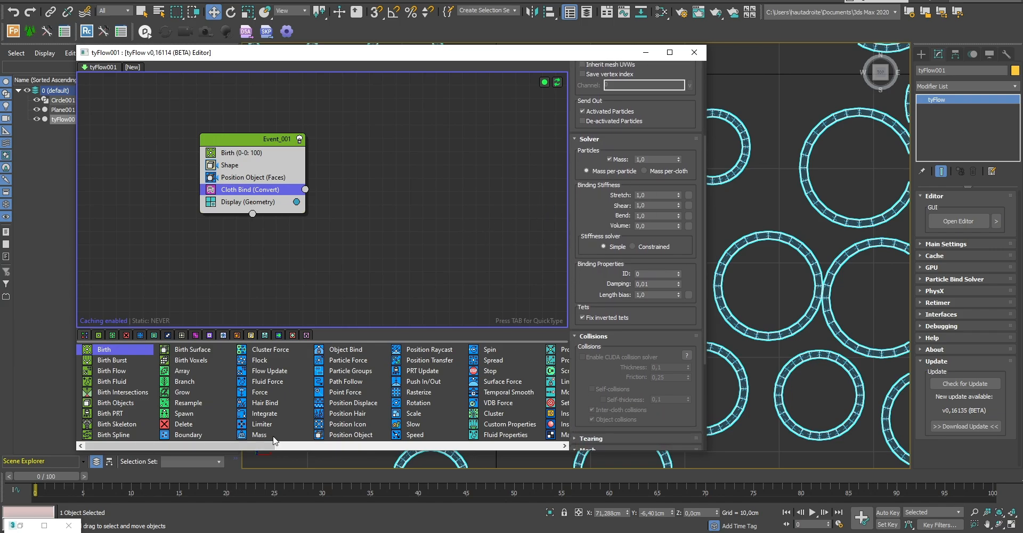
Add a Particle Physics operator between Cloth Bind and Display in the Birth event, and delete the leftover empty event
{"action": "left_click", "coordinate": [301, 279]}
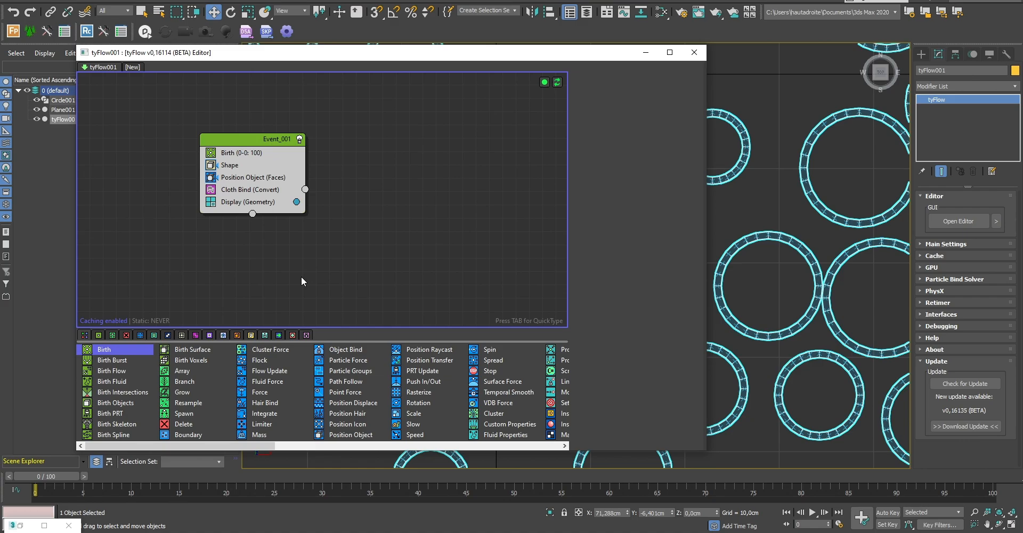
{"action": "key", "text": "Tab"}
{"action": "type", "text": "phy"}
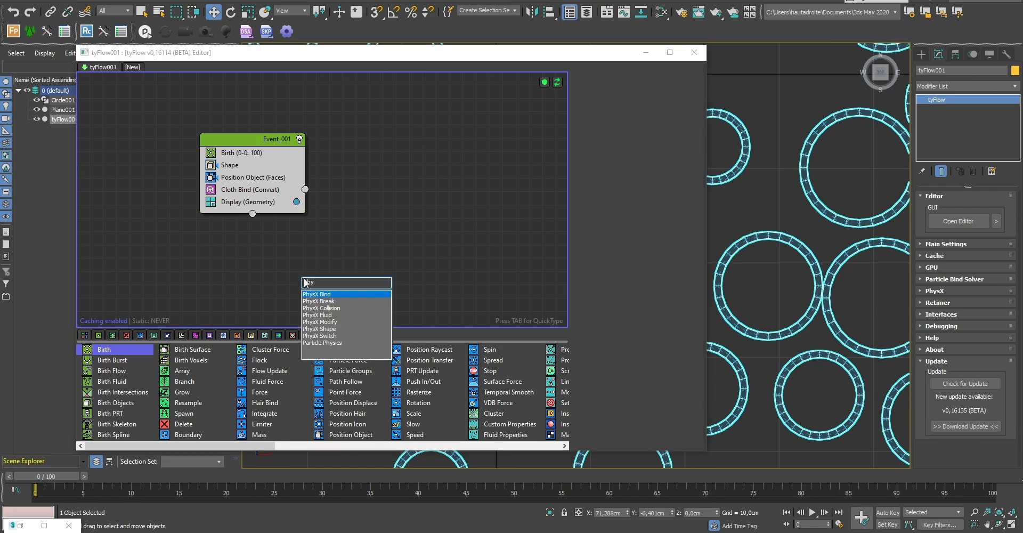
{"action": "left_click", "coordinate": [336, 343]}
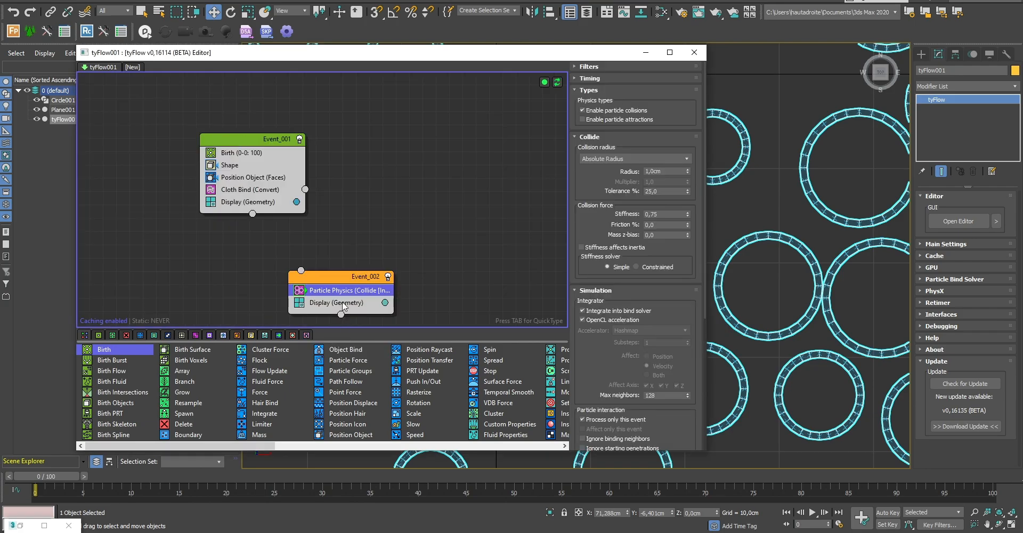
{"action": "left_click_drag", "start_coordinate": [332, 290], "coordinate": [278, 220]}
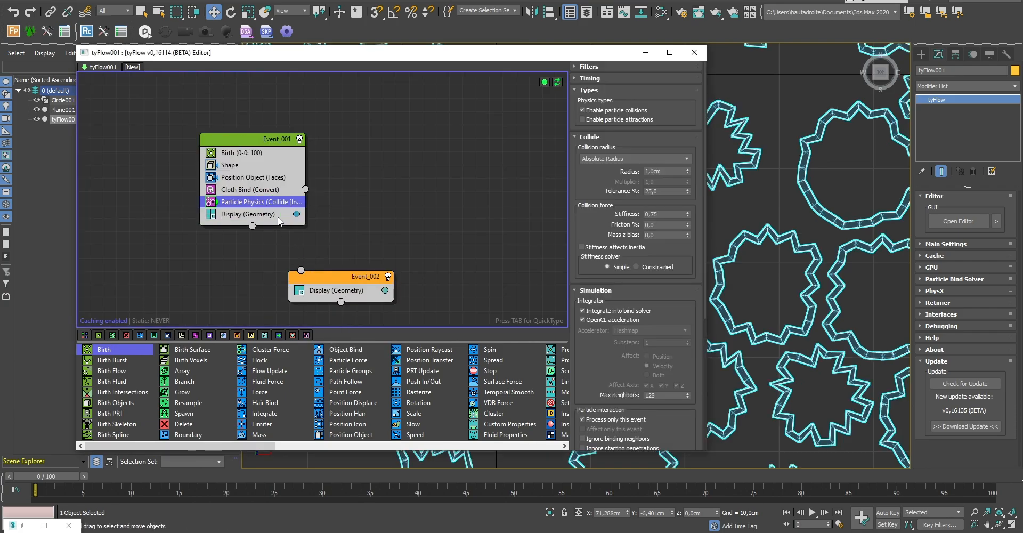
{"action": "left_click", "coordinate": [338, 277]}
{"action": "key", "text": "Delete"}
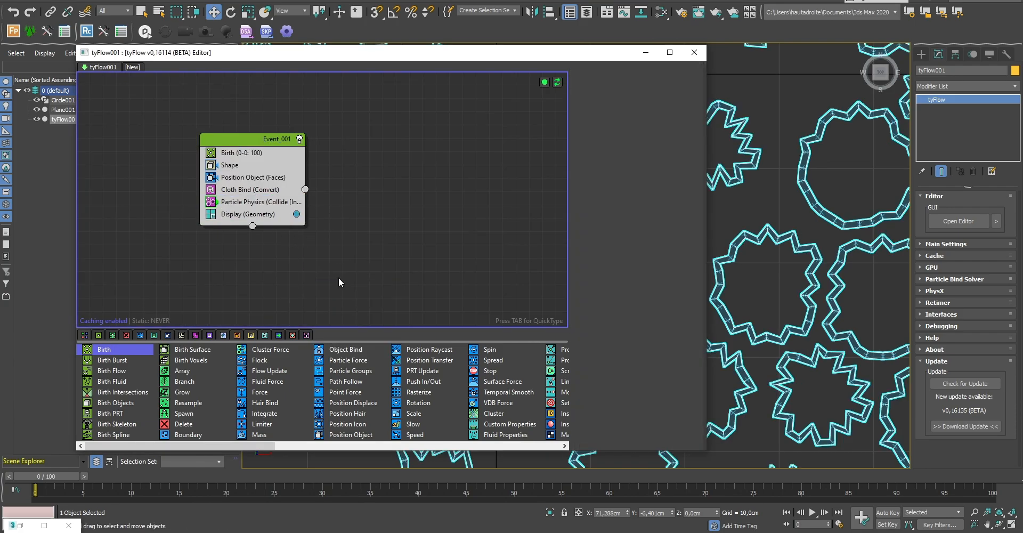
Set the collision radius of the Particle Physics operator to Scale Radius
{"action": "left_click", "coordinate": [273, 202]}
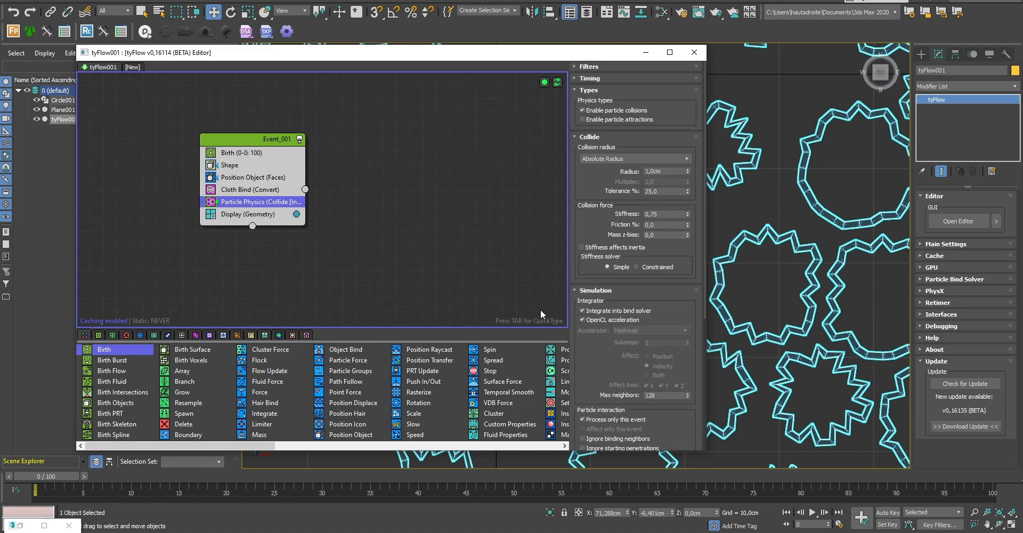
{"action": "left_click", "coordinate": [616, 159]}
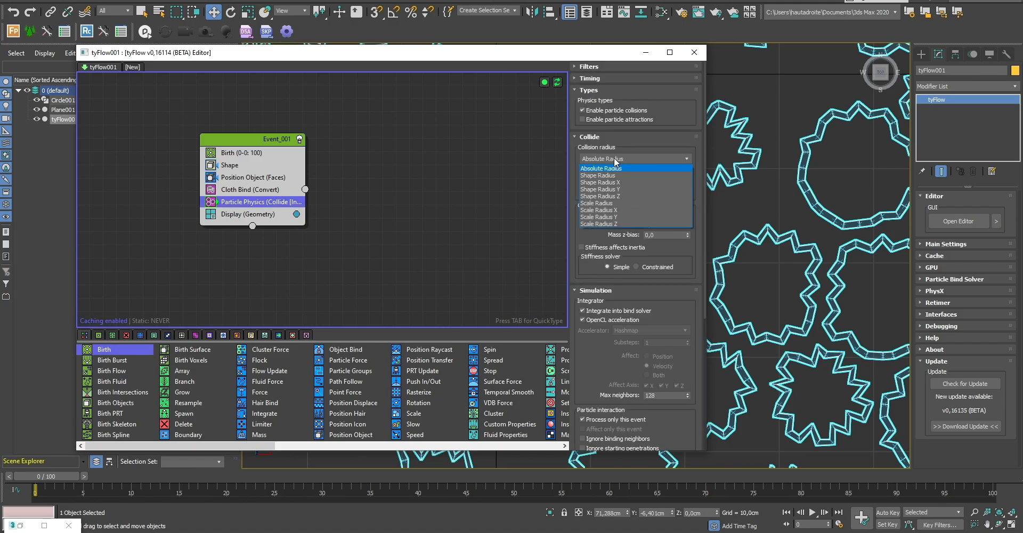
{"action": "left_click", "coordinate": [613, 203]}
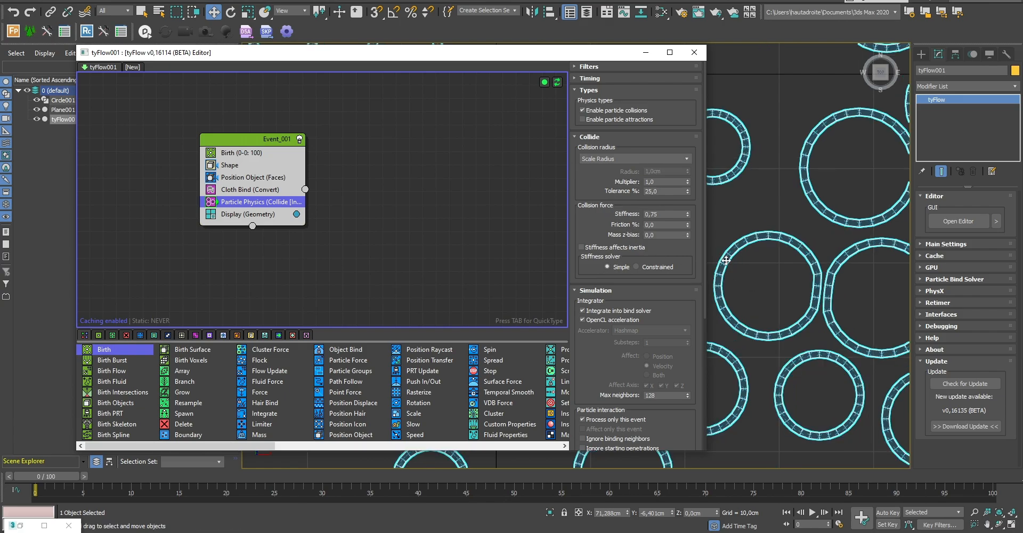
Set the Particle Physics collision force to a stiffness of 1.0 and a friction of 1.0
{"action": "double_click", "coordinate": [664, 214]}
{"action": "type", "text": "1"}
{"action": "key", "text": "Tab"}
{"action": "left_click", "coordinate": [661, 181]}
Play the collision simulation twice to examine how the touching circles behave, returning to the first frame each time
{"action": "scroll", "coordinate": [797, 259], "scroll_direction": "down", "scroll_amount": 4}
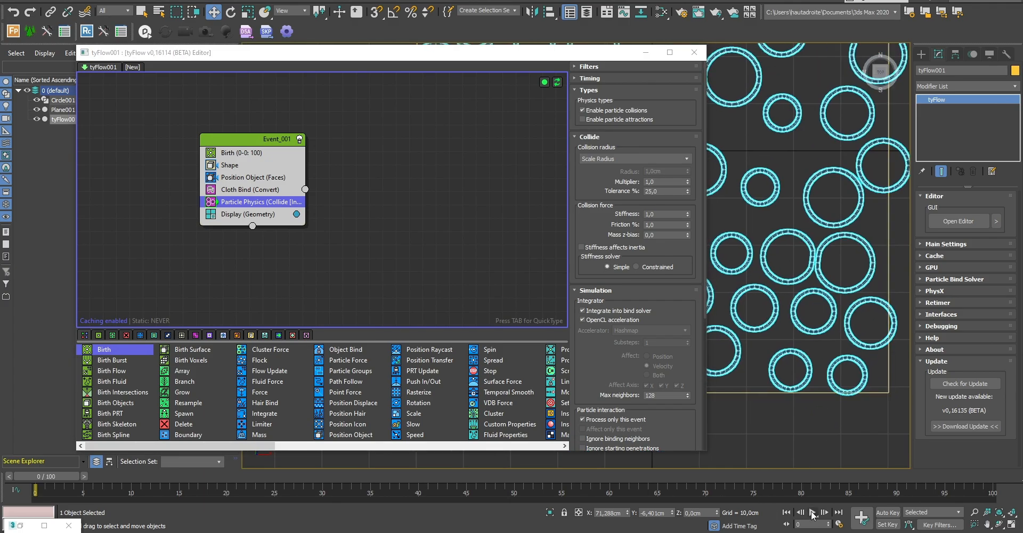
{"action": "left_click", "coordinate": [813, 512]}
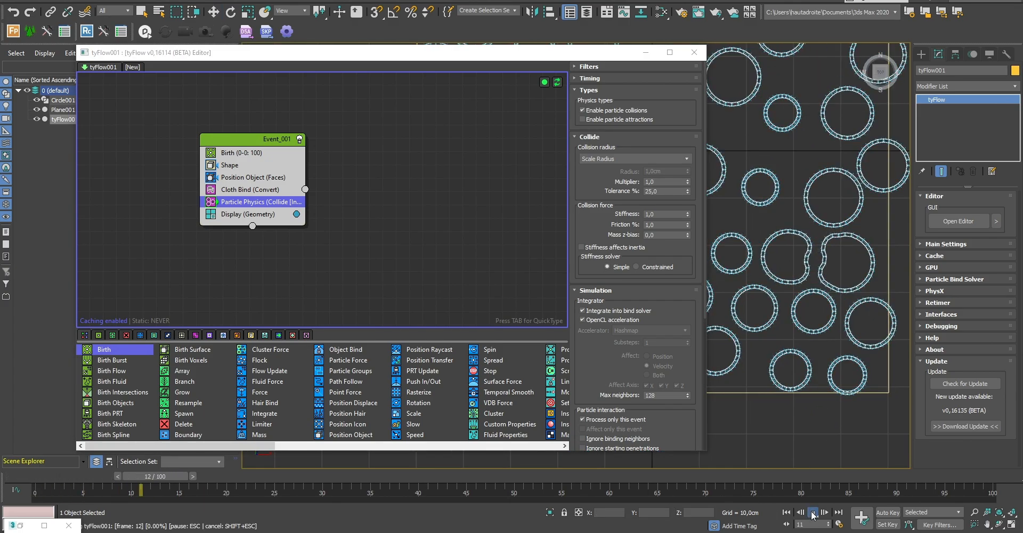
{"action": "left_click", "coordinate": [813, 512]}
{"action": "scroll", "coordinate": [830, 252], "scroll_direction": "up", "scroll_amount": 3}
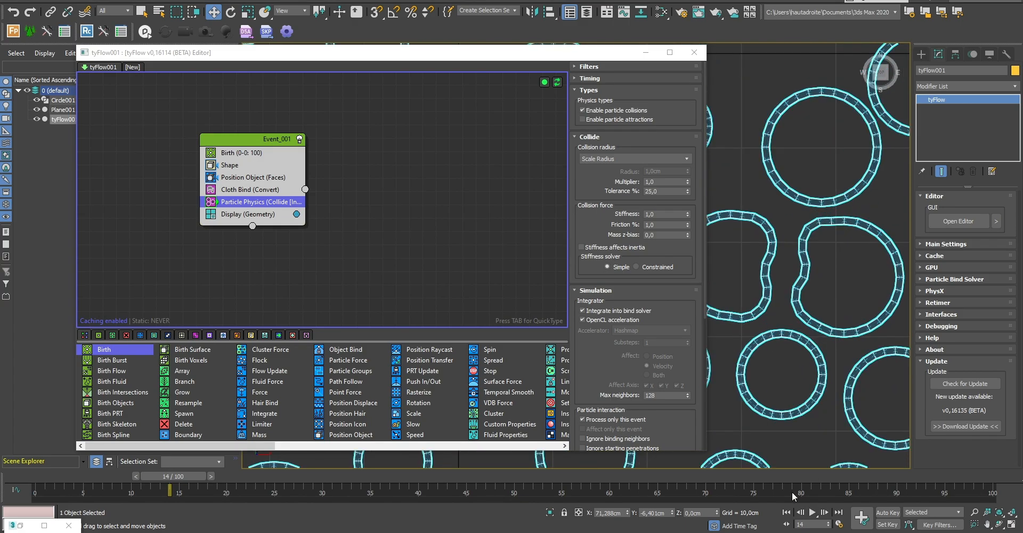
{"action": "left_click", "coordinate": [787, 513]}
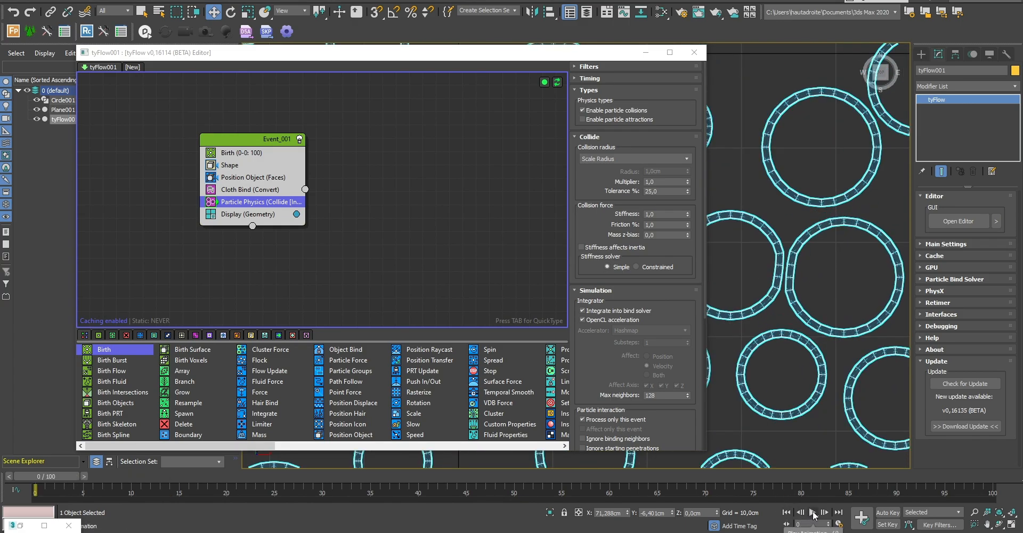
{"action": "left_click", "coordinate": [814, 513]}
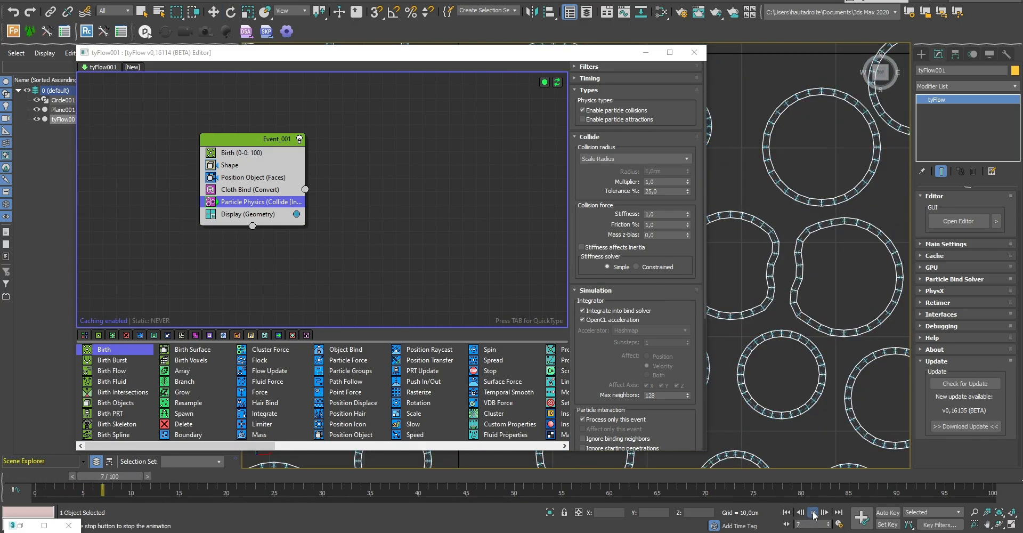
{"action": "left_click", "coordinate": [813, 513]}
{"action": "left_click", "coordinate": [787, 512]}
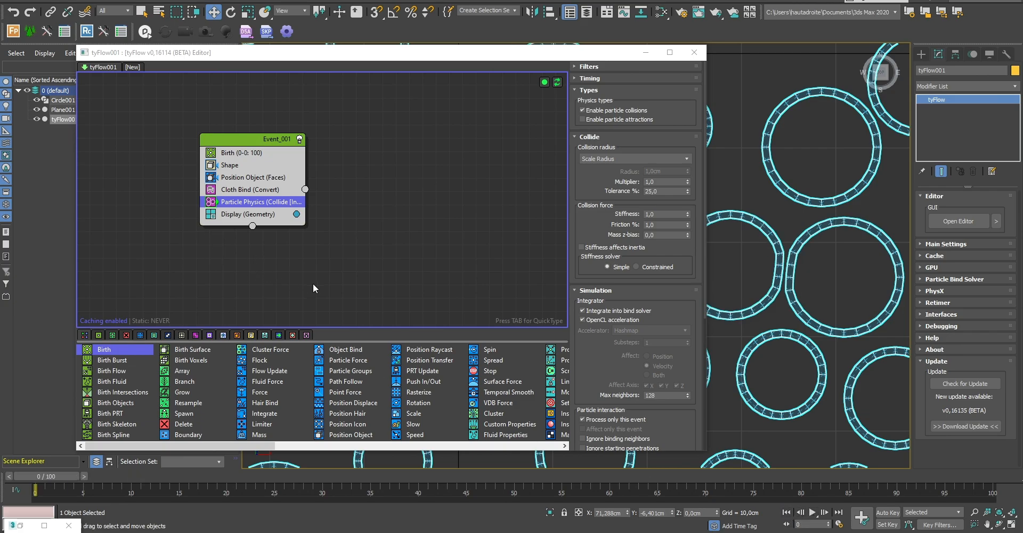
Add a Force operator between Particle Physics and Display in Event_001, and delete the leftover event
{"action": "left_click", "coordinate": [352, 266]}
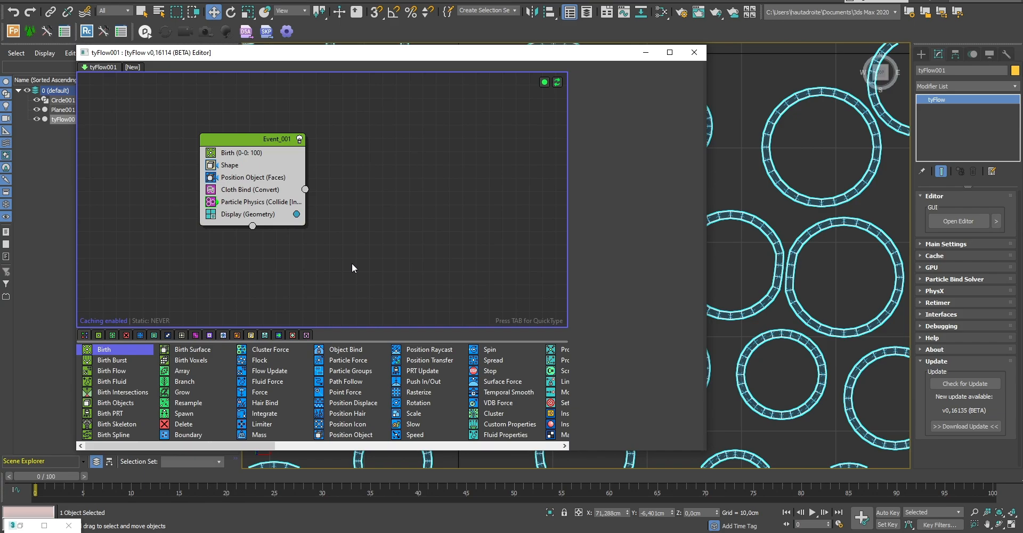
{"action": "key", "text": "Tab"}
{"action": "type", "text": "for"}
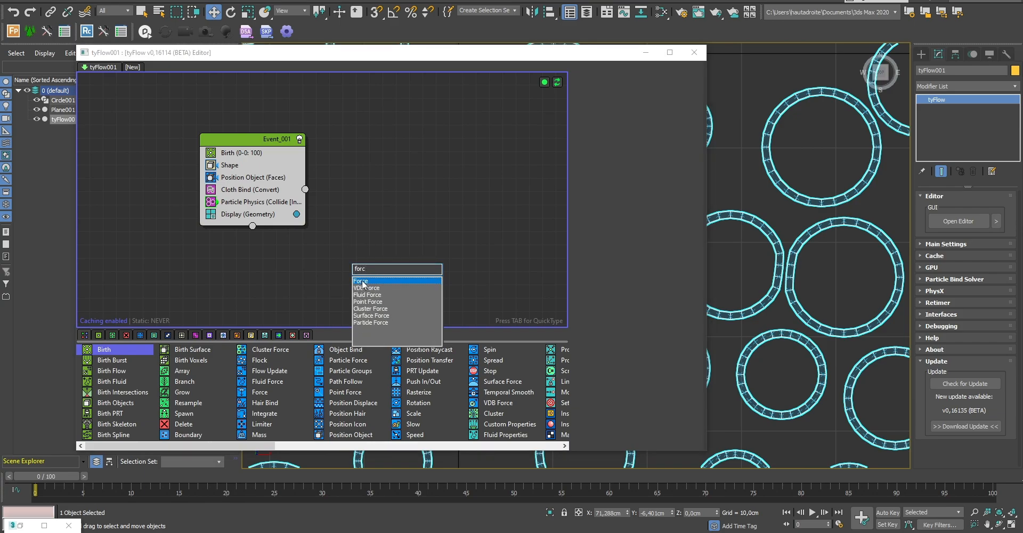
{"action": "key", "text": "Return"}
{"action": "left_click_drag", "start_coordinate": [366, 278], "coordinate": [269, 211]}
{"action": "key", "text": "Delete"}
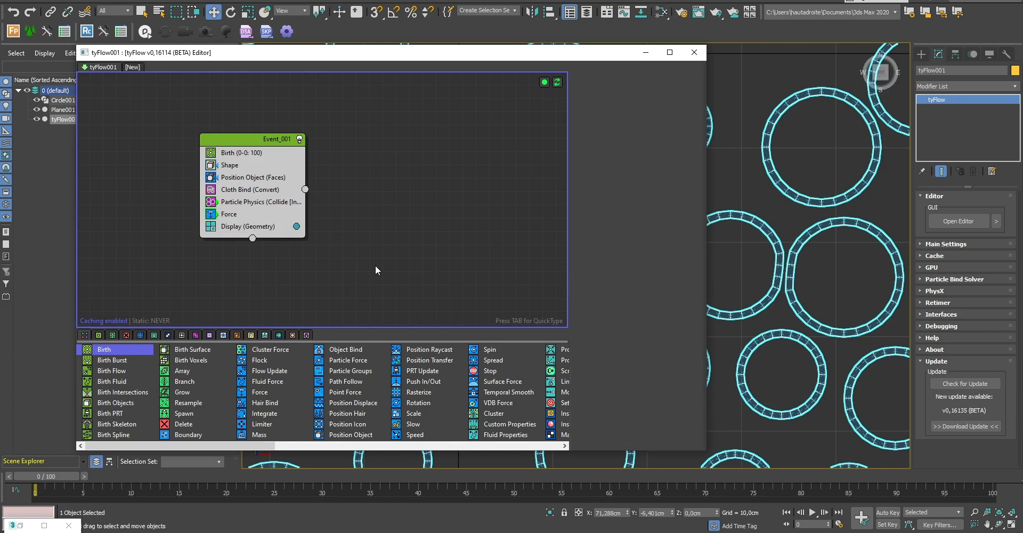
Switch the Force operator's built-in noise layer 1 to turbulence and set its strength to 1.2 cm
{"action": "left_click", "coordinate": [223, 215]}
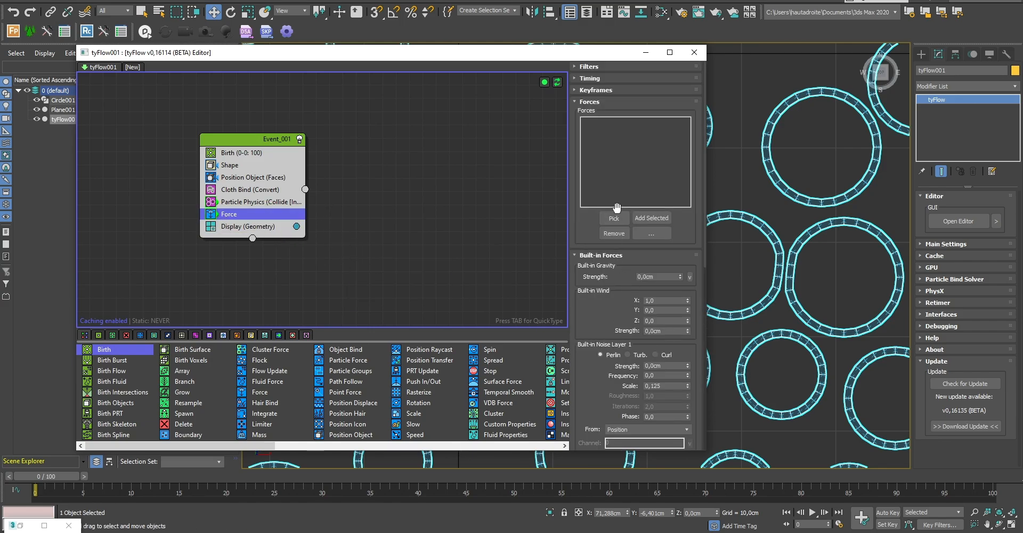
{"action": "scroll", "coordinate": [582, 317], "scroll_direction": "down", "scroll_amount": 5}
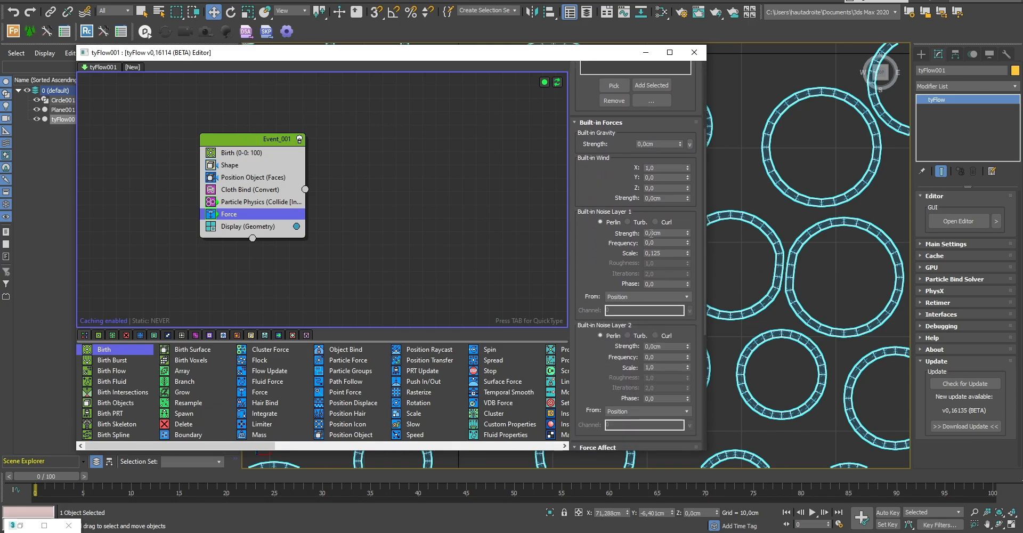
{"action": "left_click", "coordinate": [639, 222]}
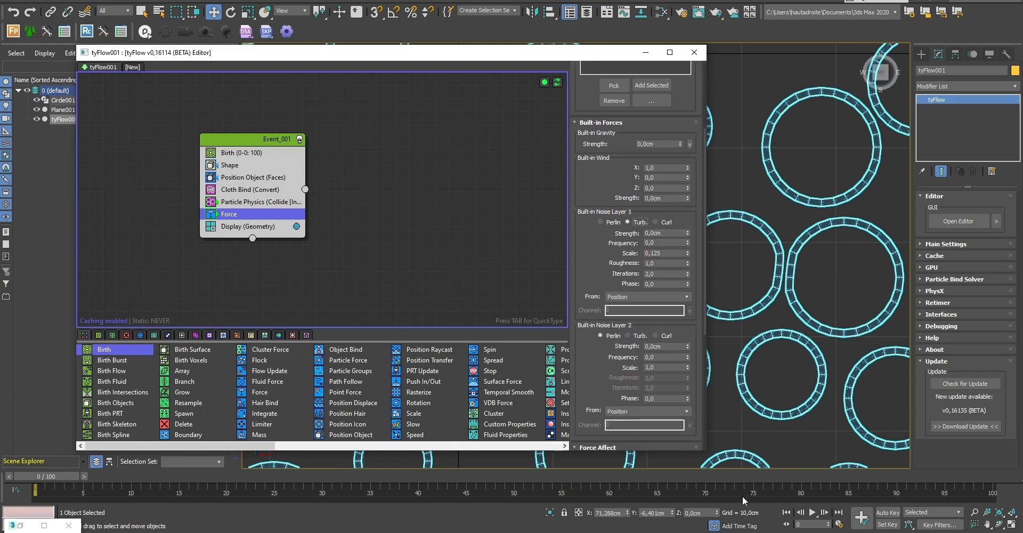
{"action": "left_click", "coordinate": [811, 512]}
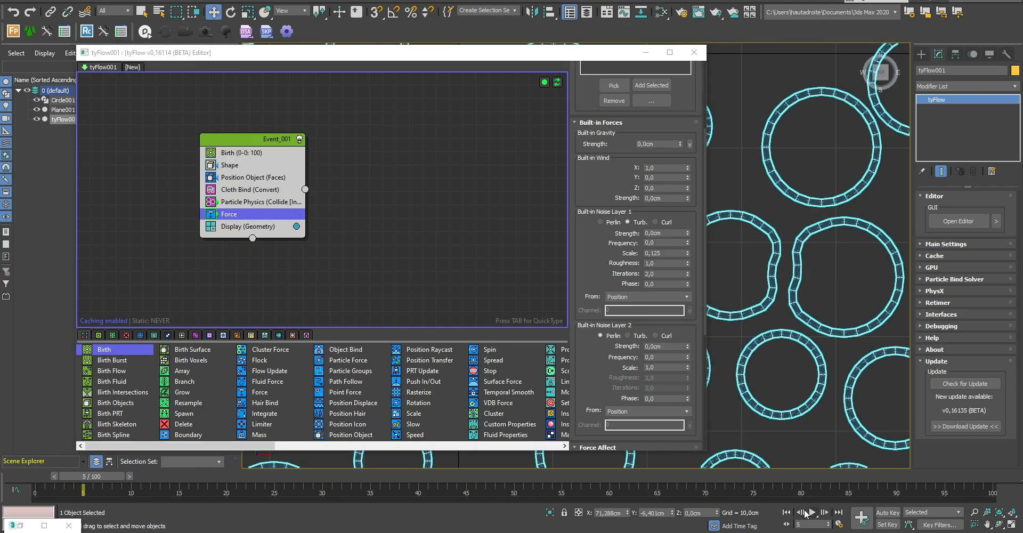
{"action": "left_click", "coordinate": [787, 512]}
{"action": "left_click", "coordinate": [658, 233]}
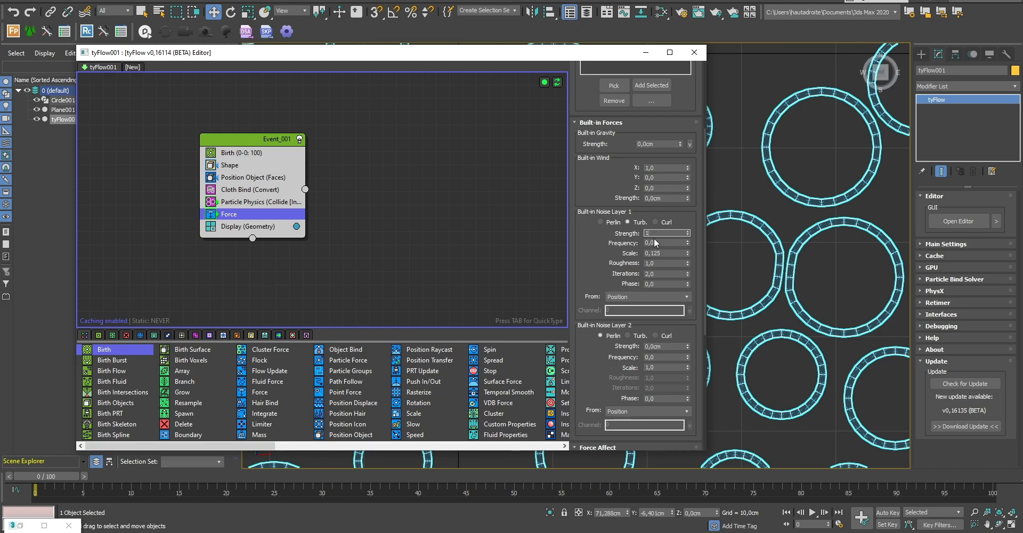
{"action": "type", "text": "1,2"}
{"action": "key", "text": "Return"}
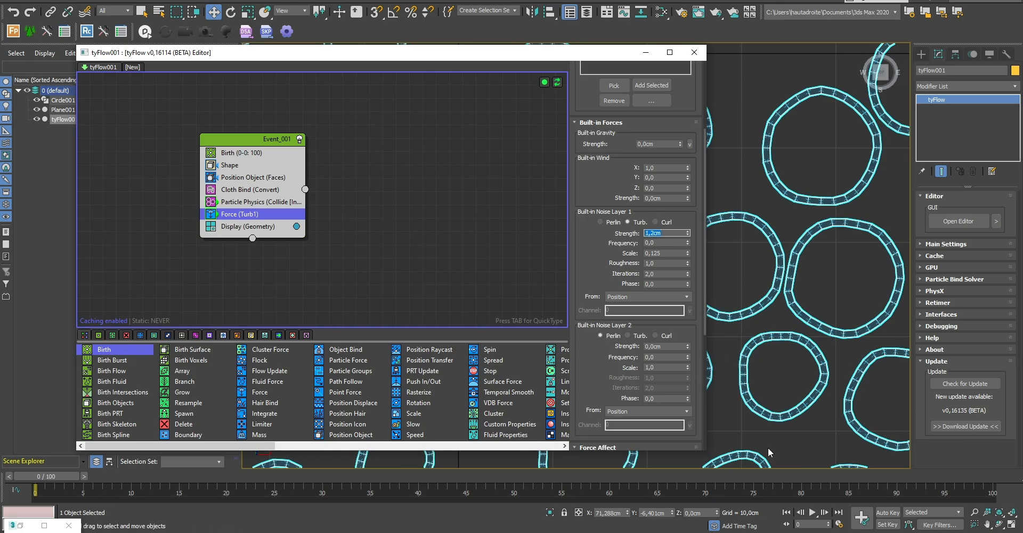
Play the simulation to check the turbulence on the circles, and return to the first frame
{"action": "left_click", "coordinate": [812, 512]}
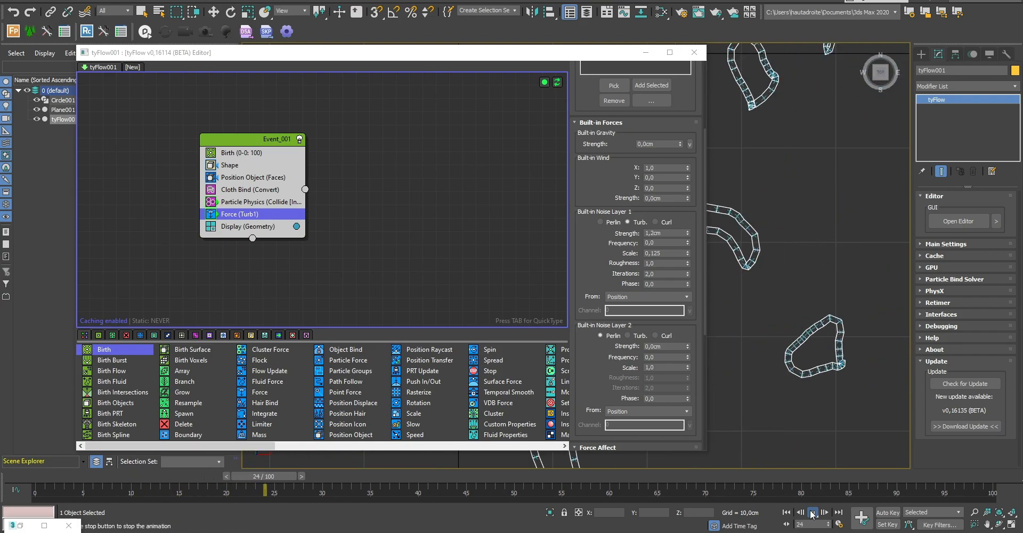
{"action": "left_click", "coordinate": [812, 513]}
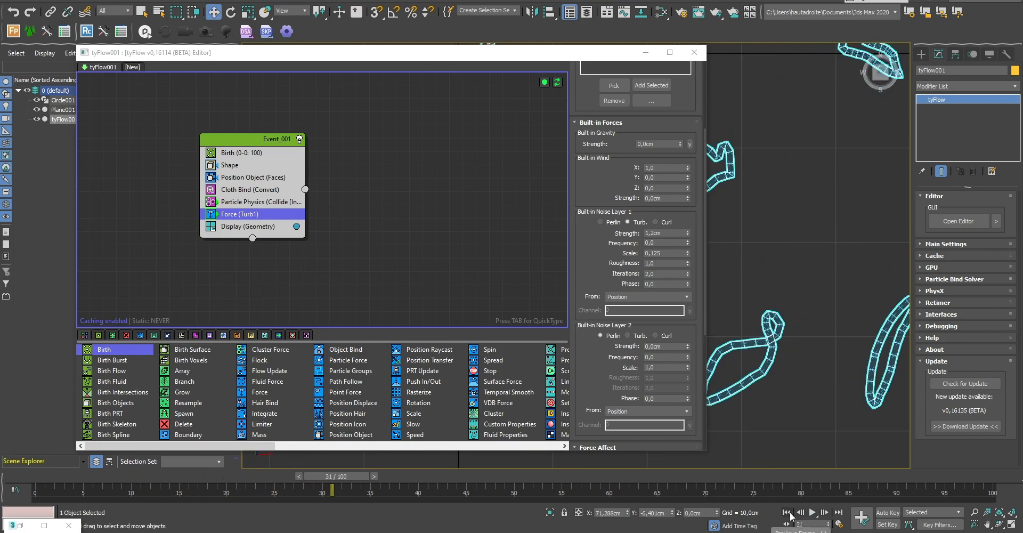
{"action": "left_click", "coordinate": [786, 512]}
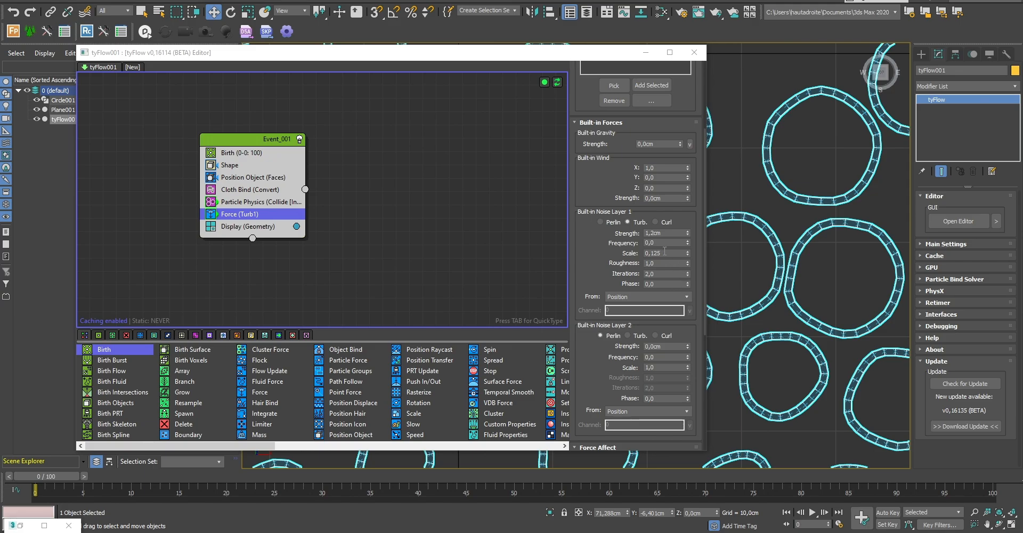
Set the scale of noise layer 1 to 0.2, then preview the simulation and return to the first frame
{"action": "left_click_drag", "start_coordinate": [662, 254], "coordinate": [651, 253]}
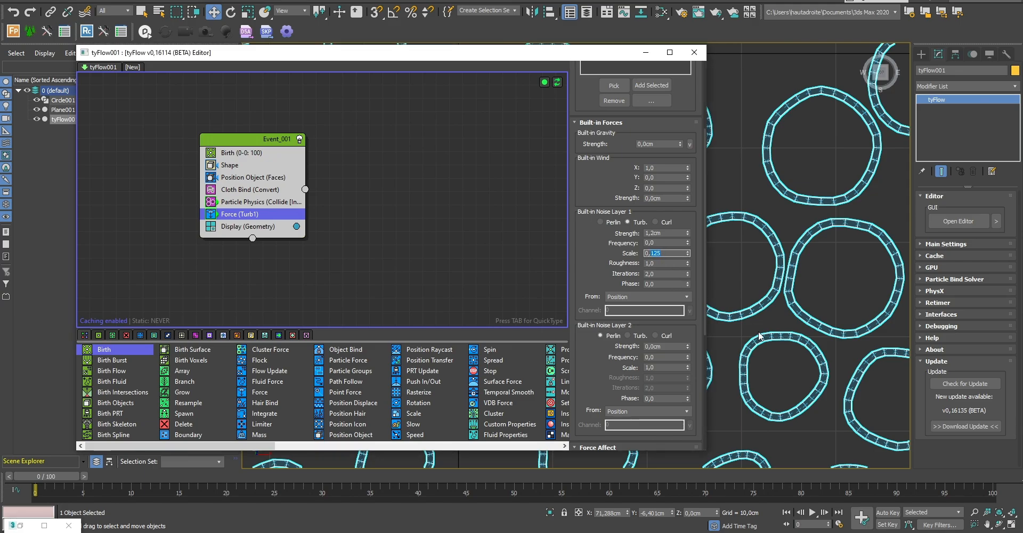
{"action": "type", "text": "2"}
{"action": "key", "text": "Return"}
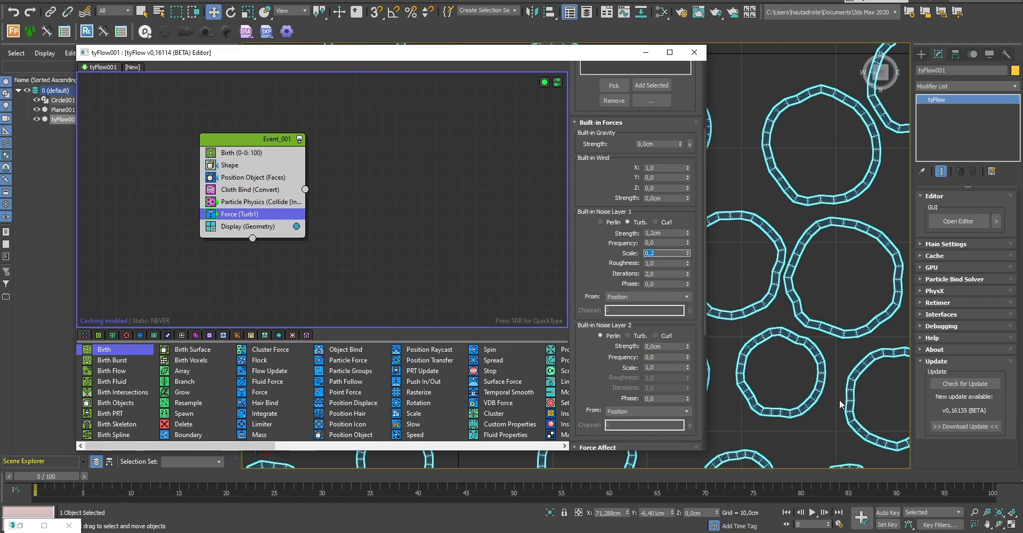
{"action": "left_click", "coordinate": [812, 512]}
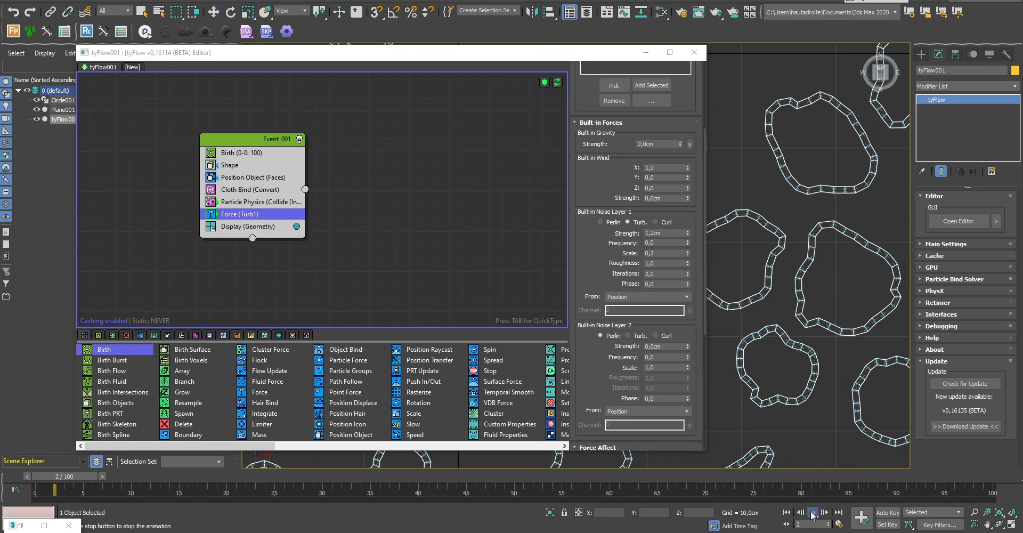
{"action": "left_click", "coordinate": [812, 513]}
{"action": "left_click", "coordinate": [787, 513]}
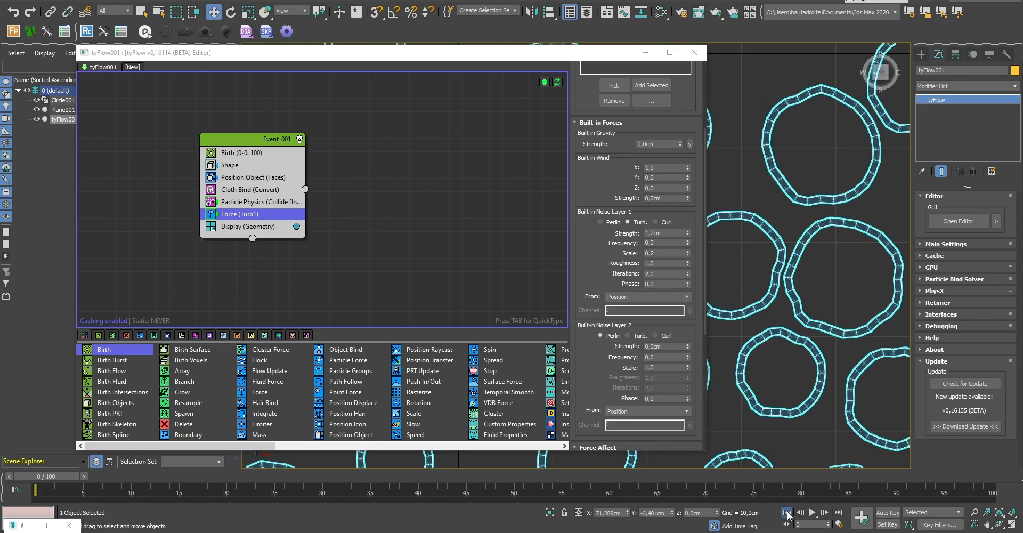
Add a Limiter operator between Force and Display in Event_001, and delete the leftover event
{"action": "left_click", "coordinate": [381, 297]}
{"action": "key", "text": "Tab"}
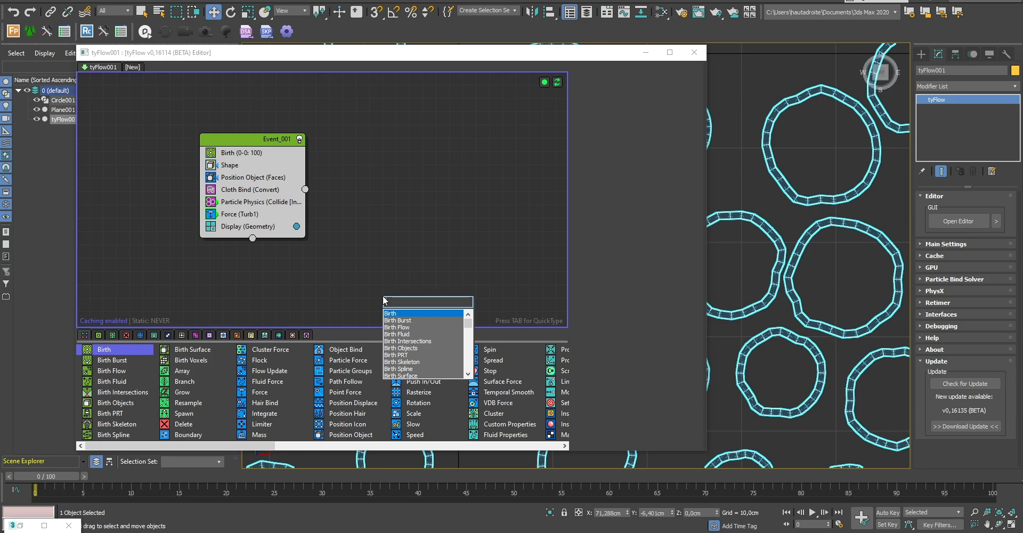
{"action": "type", "text": "li"}
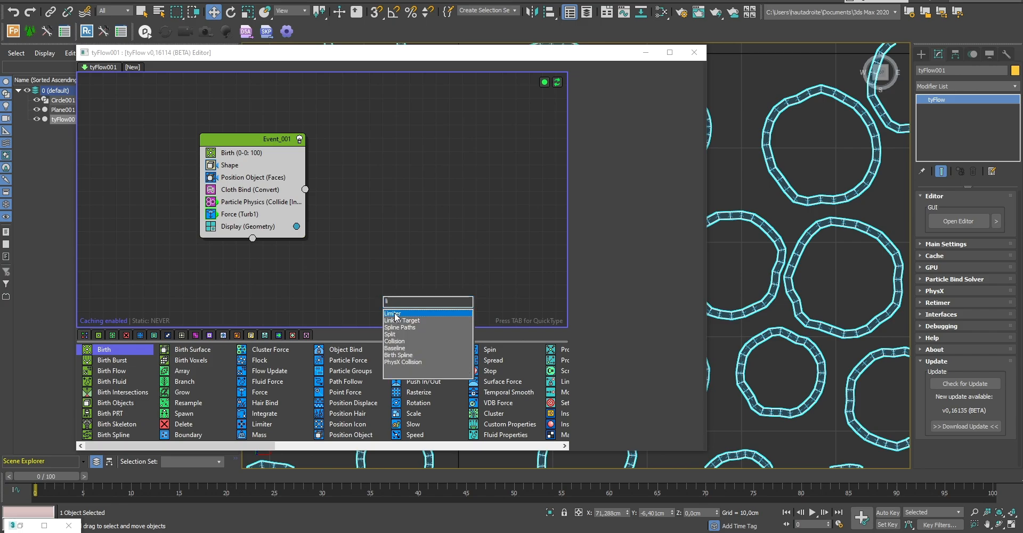
{"action": "left_click", "coordinate": [395, 314]}
{"action": "left_click_drag", "start_coordinate": [396, 316], "coordinate": [266, 228]}
{"action": "left_click_drag", "start_coordinate": [402, 303], "coordinate": [398, 216]}
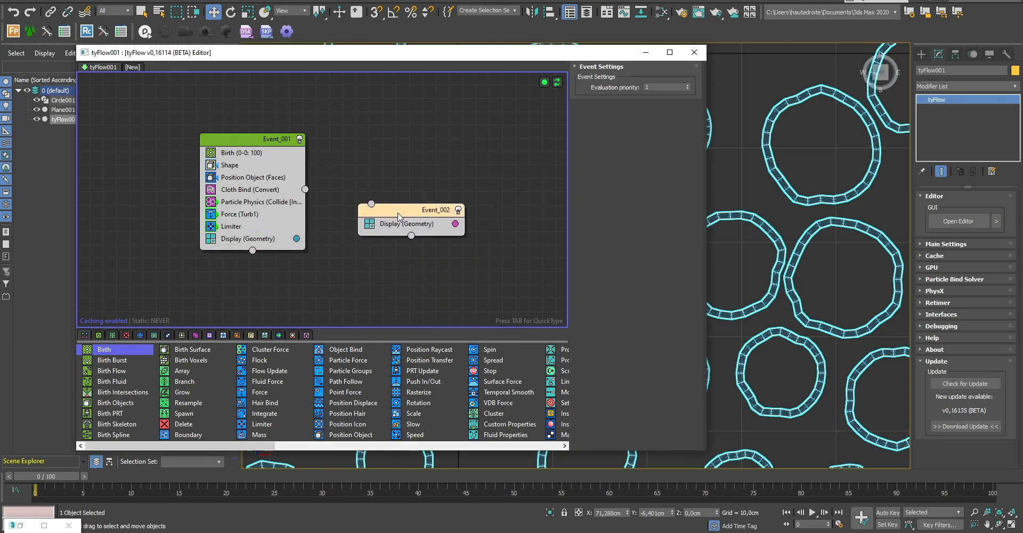
{"action": "key", "text": "Delete"}
Enable position limiting in the Limiter operator and restrict the Z range to 0 to 0 cm
{"action": "left_click", "coordinate": [244, 226]}
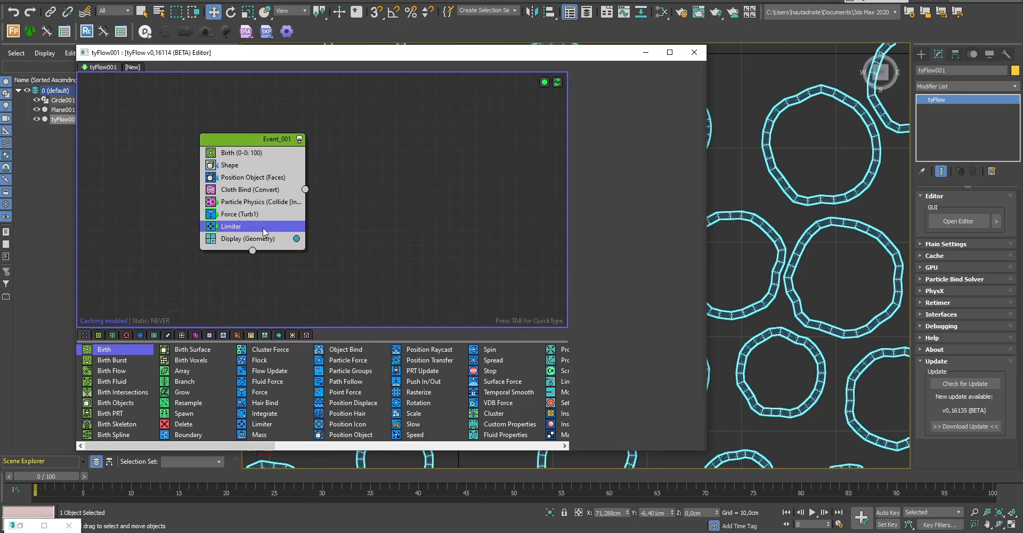
{"action": "left_click", "coordinate": [582, 110]}
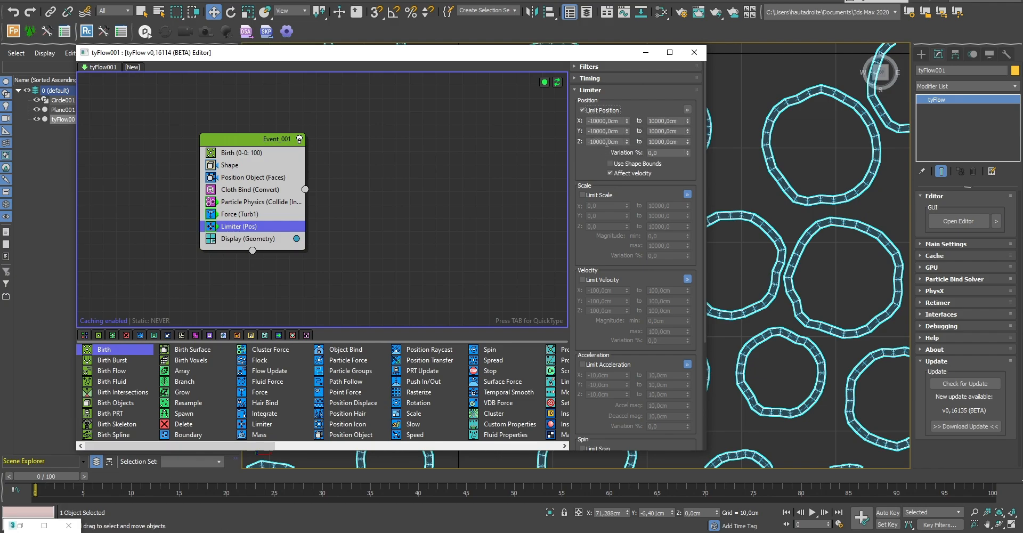
{"action": "left_click_drag", "start_coordinate": [619, 142], "coordinate": [598, 140]}
{"action": "type", "text": "0"}
{"action": "key", "text": "Tab"}
{"action": "type", "text": "0"}
{"action": "key", "text": "Return"}
Play the simulation with the Z position limit from the first frame, and rewind it to the start
{"action": "left_click", "coordinate": [787, 513]}
{"action": "left_click", "coordinate": [812, 513]}
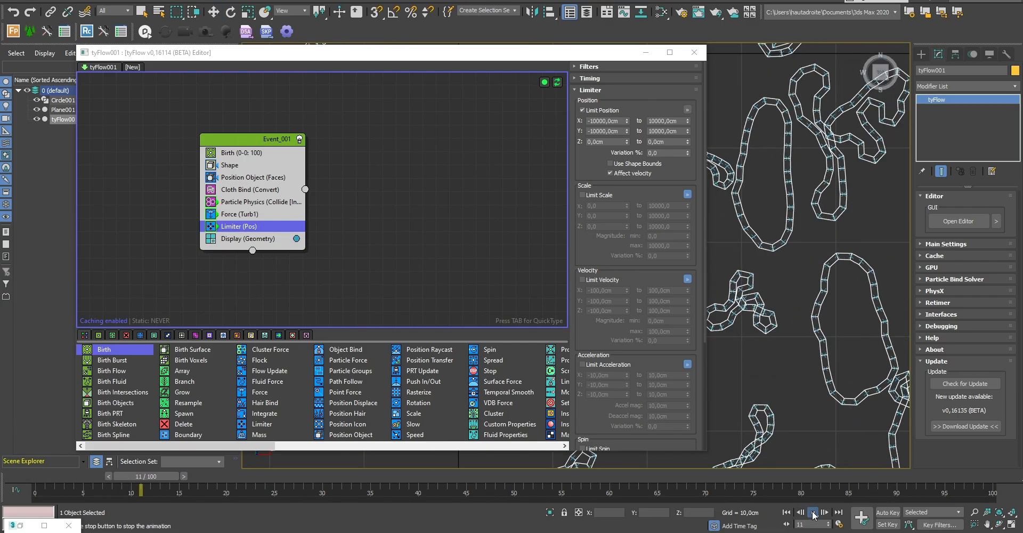
{"action": "left_click", "coordinate": [812, 513]}
{"action": "left_click", "coordinate": [787, 512]}
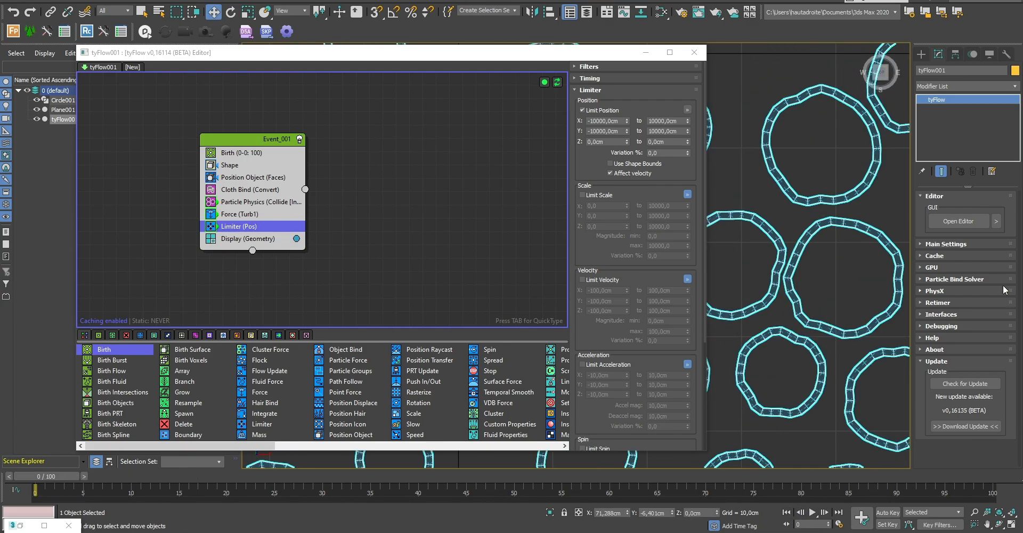
Set the tyFlow simulation time step to 1/8 Frame and play the simulation
{"action": "left_click", "coordinate": [961, 245]}
{"action": "left_click", "coordinate": [954, 335]}
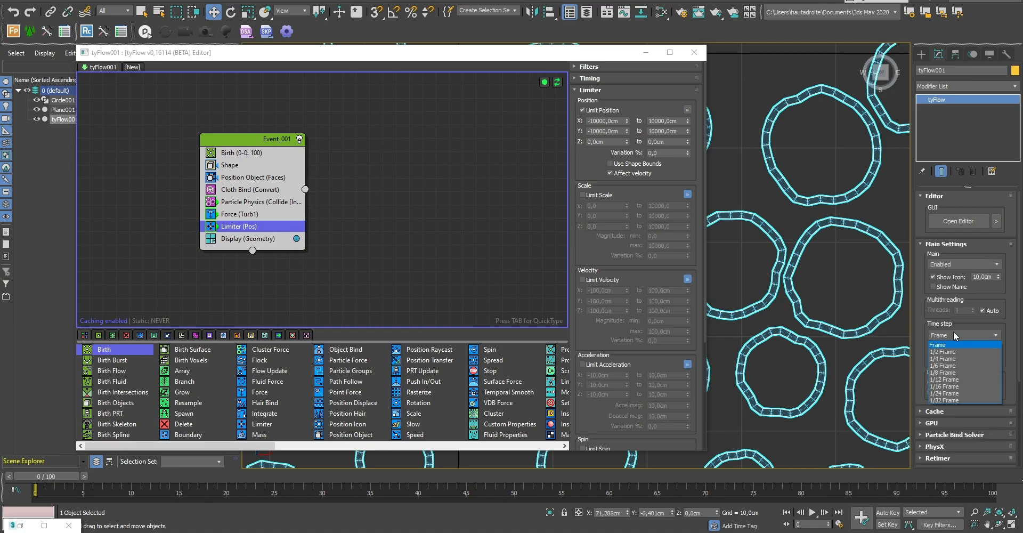
{"action": "left_click", "coordinate": [944, 372]}
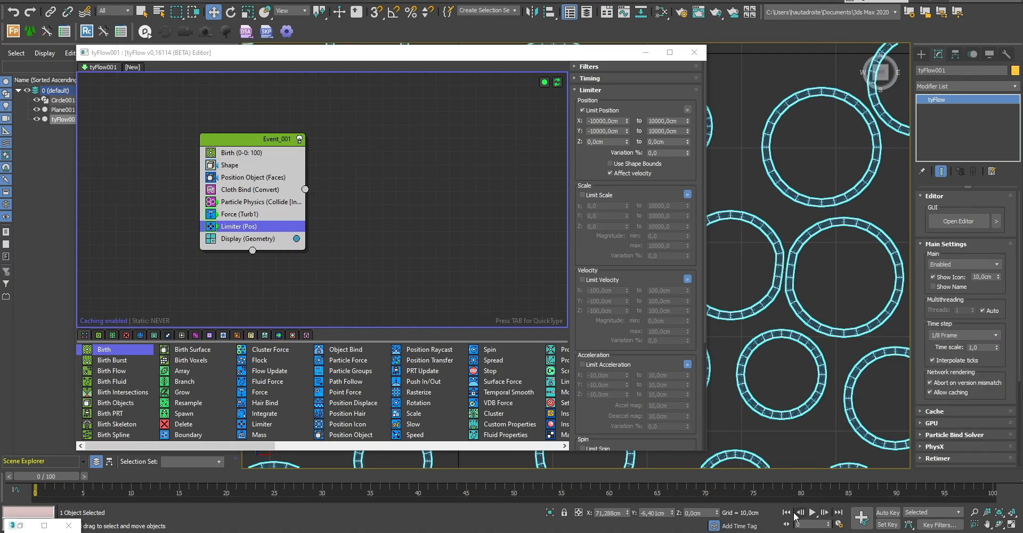
{"action": "left_click", "coordinate": [812, 513]}
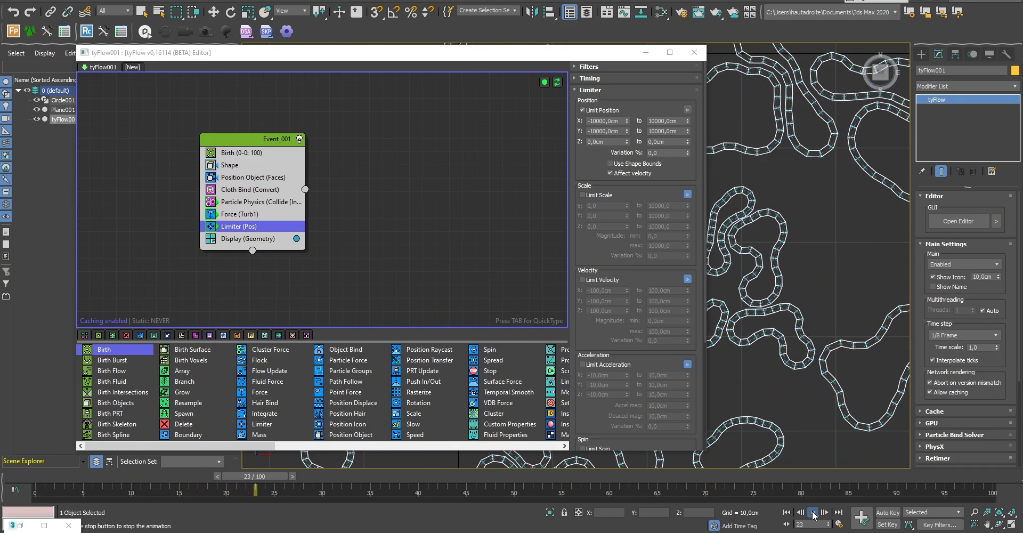
Stop the playback, minimize the tyFlow editor, and replay the simulation from the first frame with the whole plane in view
{"action": "left_click", "coordinate": [813, 512]}
{"action": "scroll", "coordinate": [799, 229], "scroll_direction": "down", "scroll_amount": 1}
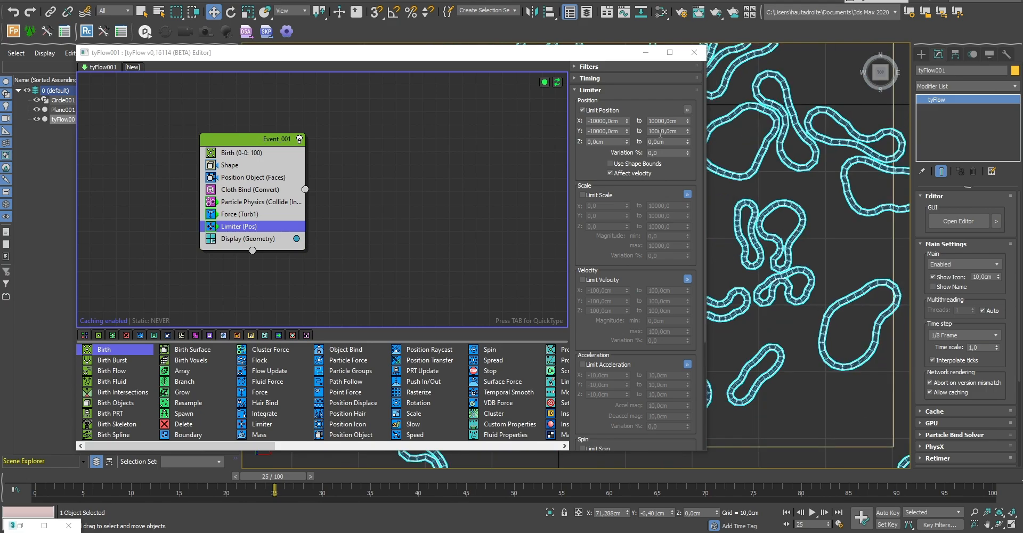
{"action": "left_click_drag", "start_coordinate": [608, 57], "coordinate": [571, 52]}
{"action": "left_click", "coordinate": [609, 48]}
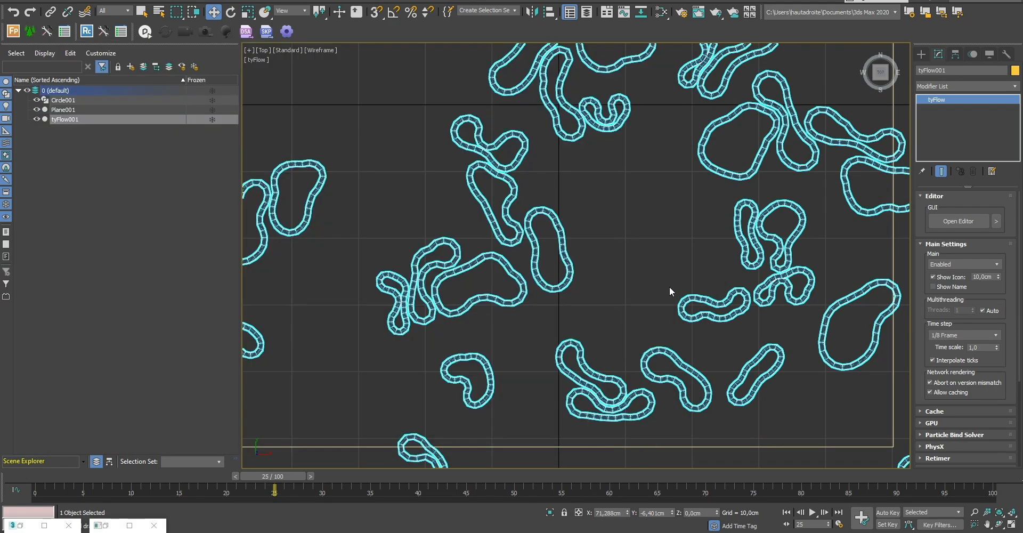
{"action": "scroll", "coordinate": [670, 285], "scroll_direction": "down", "scroll_amount": 5}
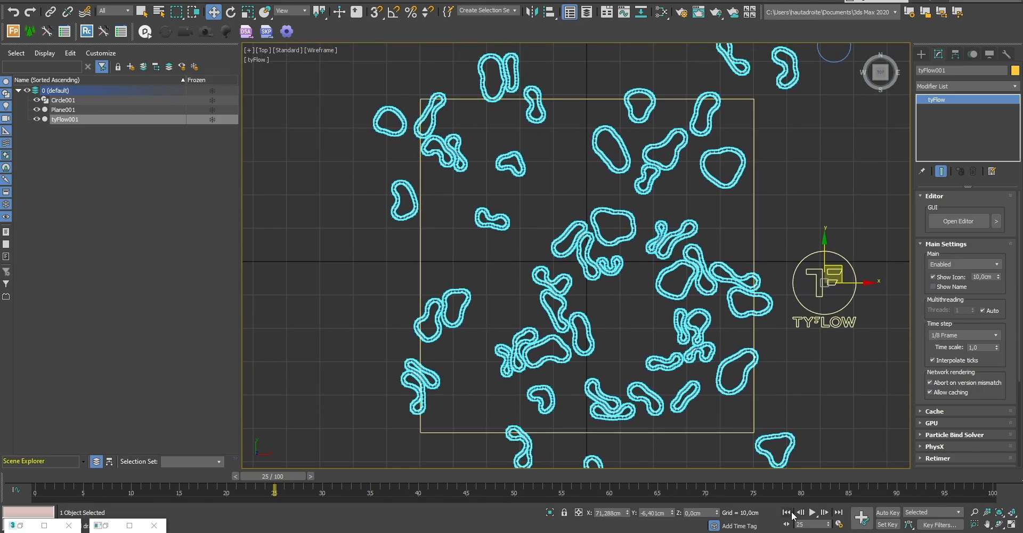
{"action": "left_click", "coordinate": [787, 512]}
{"action": "left_click", "coordinate": [812, 513]}
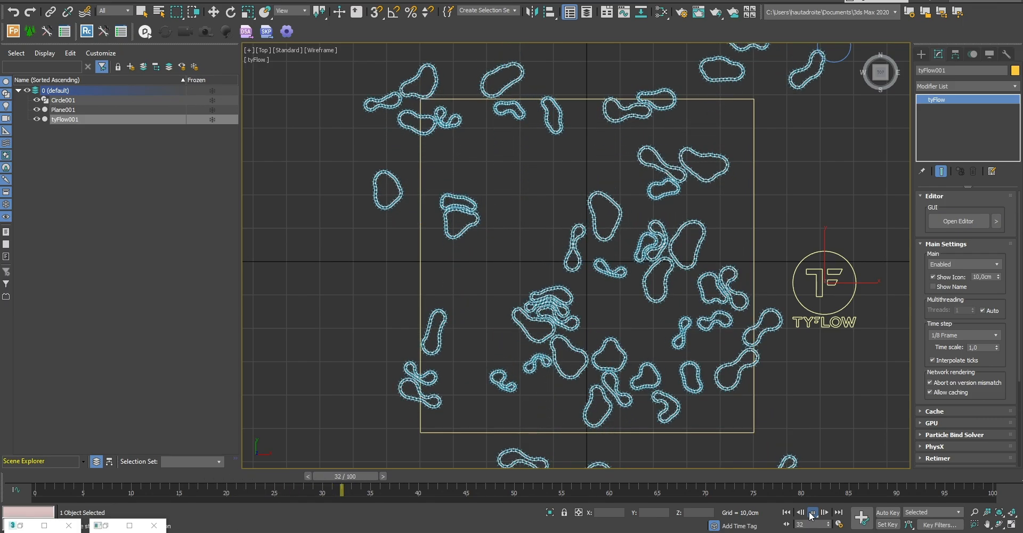
{"action": "left_click", "coordinate": [812, 512]}
{"action": "left_click", "coordinate": [787, 512]}
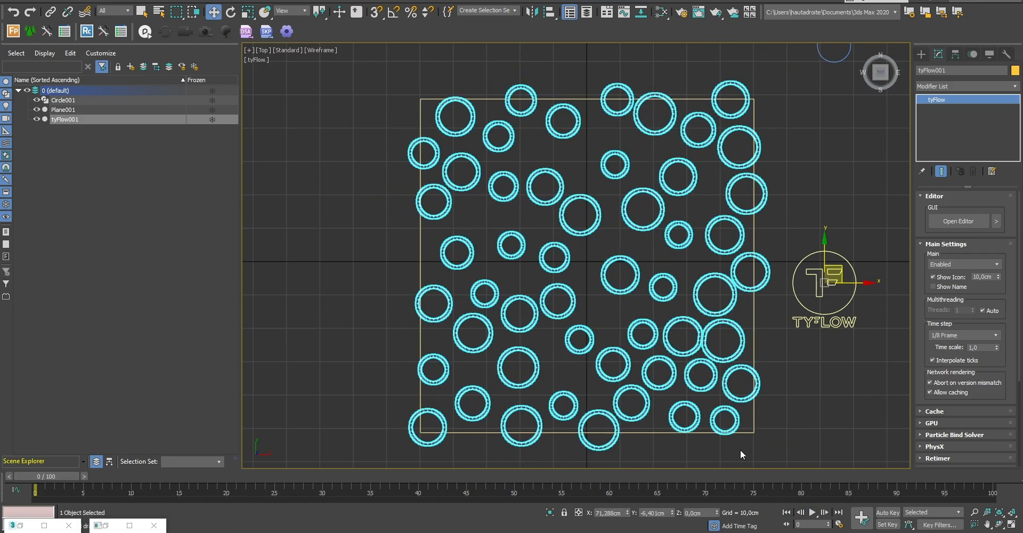
{"action": "left_click", "coordinate": [101, 524]}
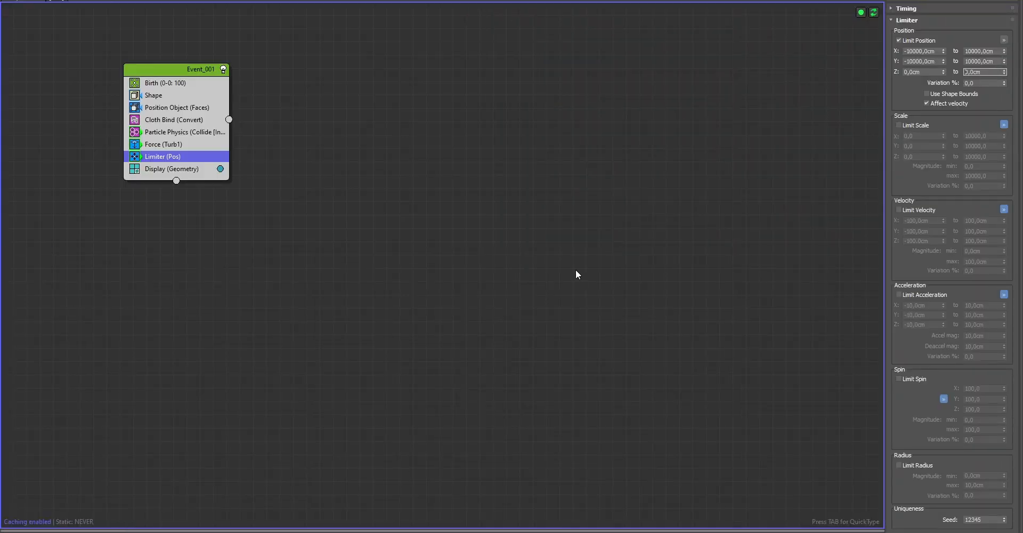
{"action": "left_click_drag", "start_coordinate": [621, 0], "coordinate": [397, 60]}
{"action": "middle_click_drag", "start_coordinate": [770, 242], "coordinate": [913, 240]}
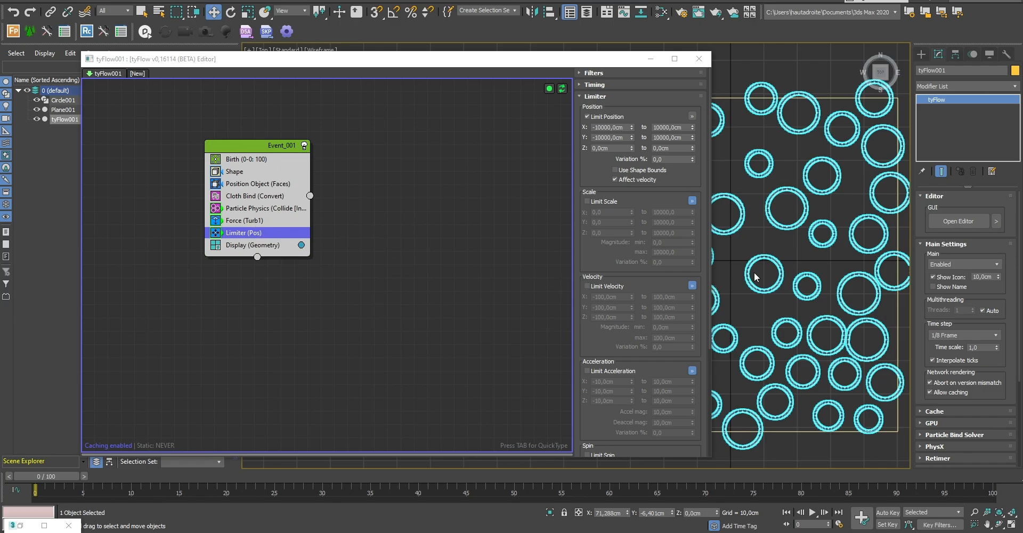
{"action": "middle_click_drag", "start_coordinate": [755, 276], "coordinate": [818, 269]}
{"action": "left_click", "coordinate": [651, 59]}
Create a Gravity force with an icon size of about 3.3 cm outside the plane, near the tyFlow icon
{"action": "middle_click_drag", "start_coordinate": [799, 313], "coordinate": [622, 299]}
{"action": "left_click", "coordinate": [921, 54]}
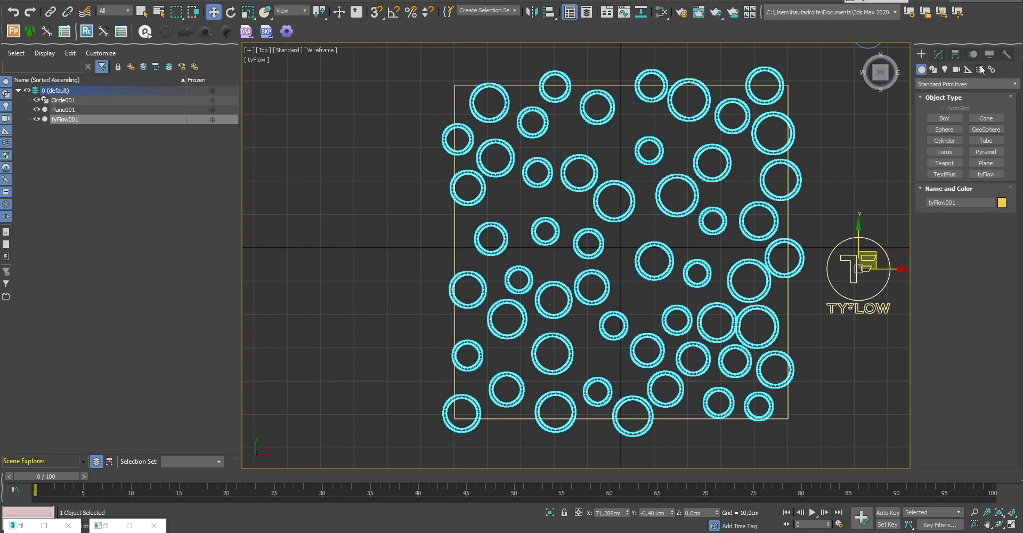
{"action": "left_click", "coordinate": [980, 69]}
{"action": "left_click", "coordinate": [961, 88]}
{"action": "left_click", "coordinate": [959, 88]}
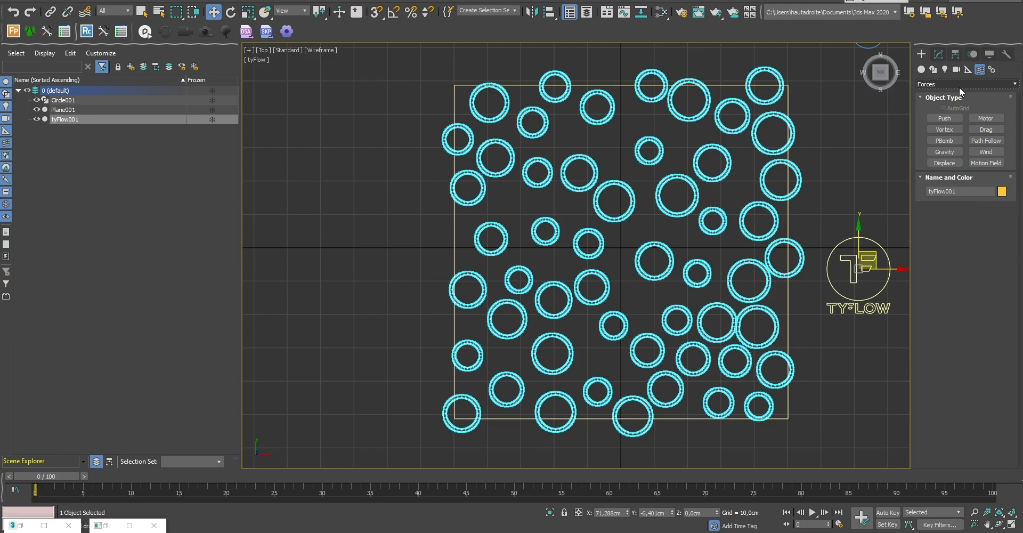
{"action": "left_click", "coordinate": [945, 151]}
{"action": "middle_click_drag", "start_coordinate": [835, 209], "coordinate": [769, 196]}
{"action": "left_click_drag", "start_coordinate": [768, 193], "coordinate": [774, 204]}
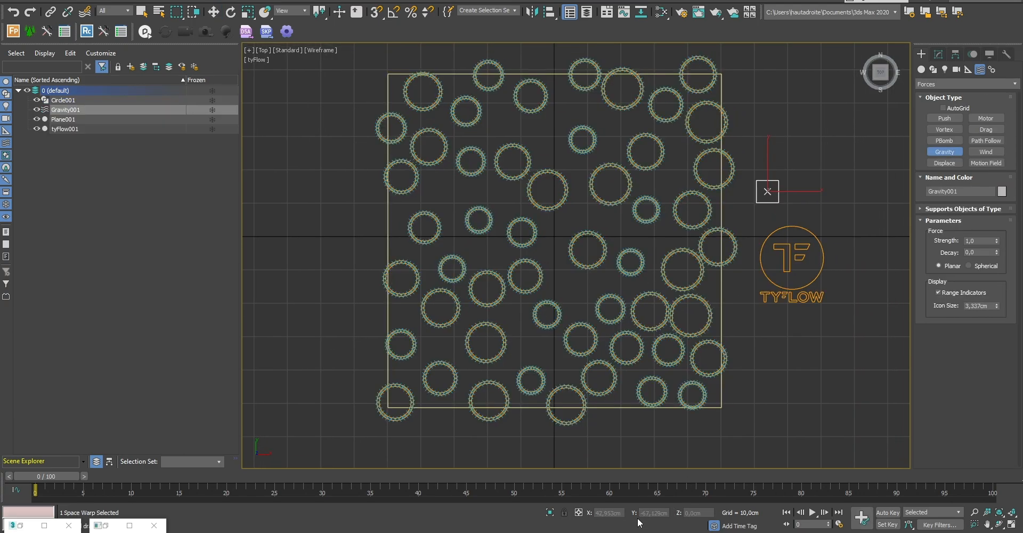
{"action": "right_click", "coordinate": [807, 170]}
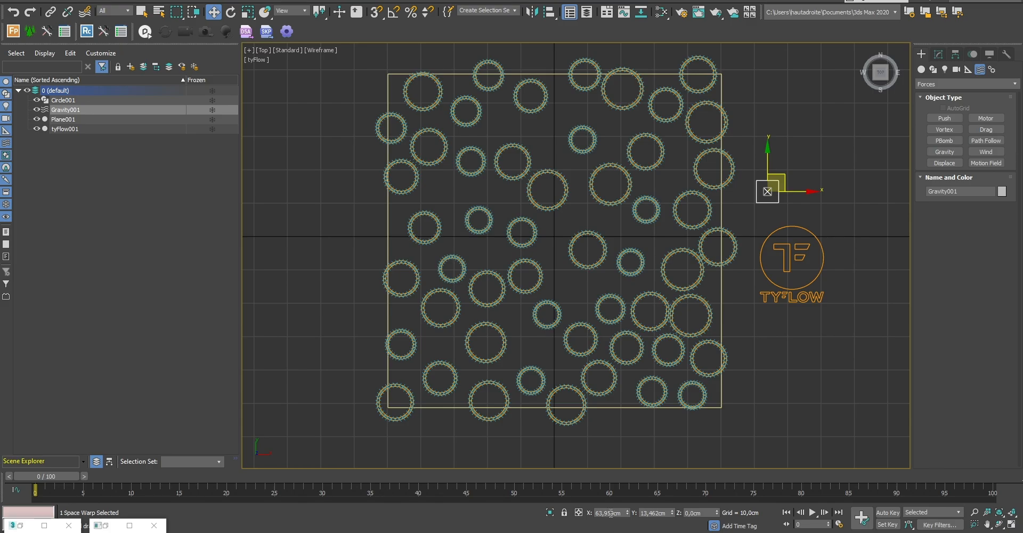
Move the gravity force to the world origin by setting its X and Y positions to 0
{"action": "type", "text": "0"}
{"action": "key", "text": "Tab"}
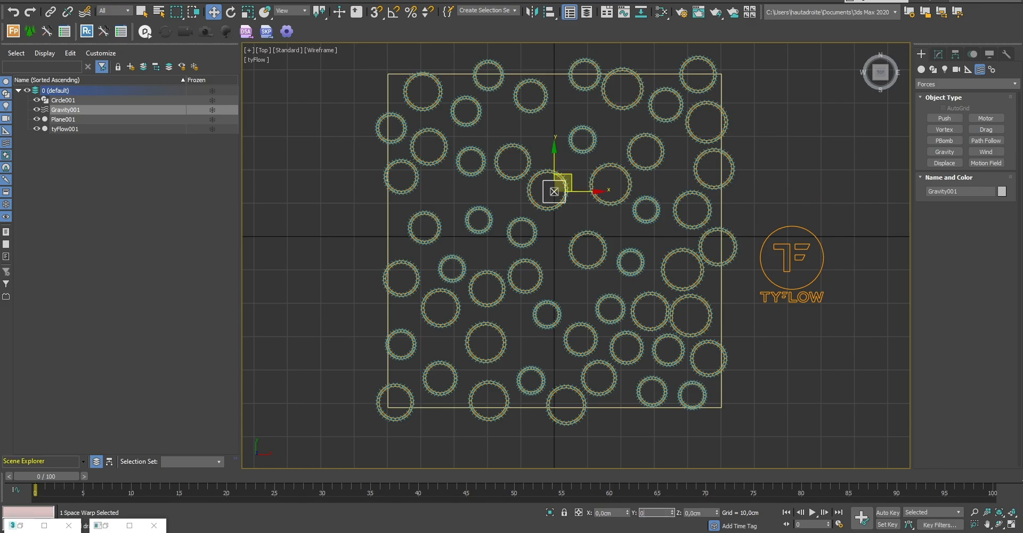
{"action": "type", "text": "0"}
{"action": "key", "text": "Tab"}
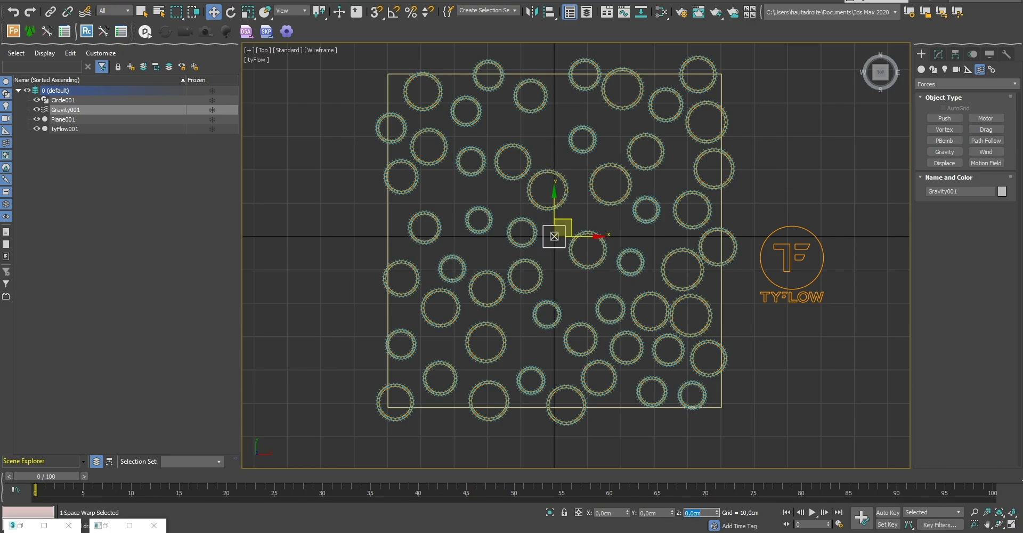
Set the gravity force to Spherical with a strength of 0.15, and briefly preview the simulation
{"action": "left_click", "coordinate": [938, 53]}
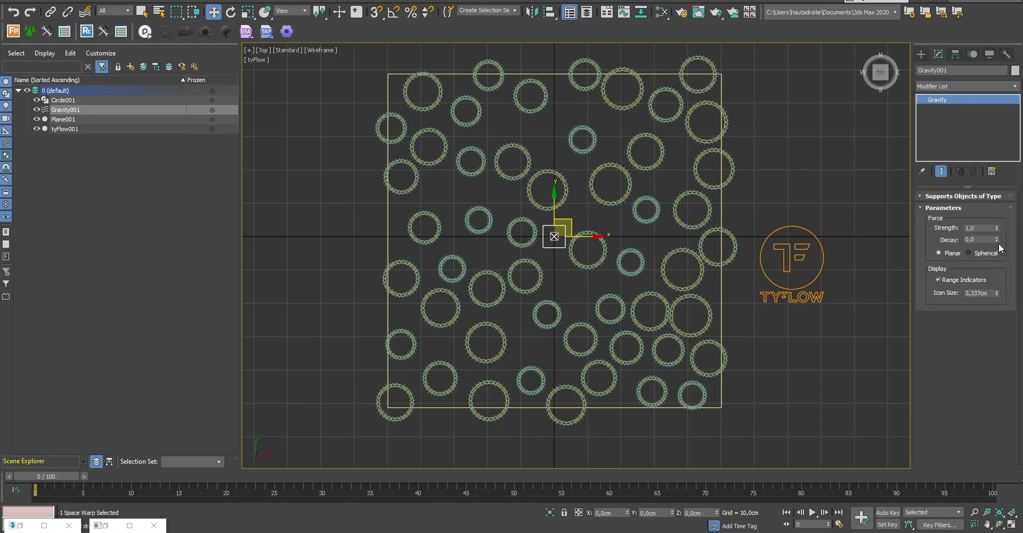
{"action": "left_click", "coordinate": [977, 254]}
{"action": "type", "text": "0,15"}
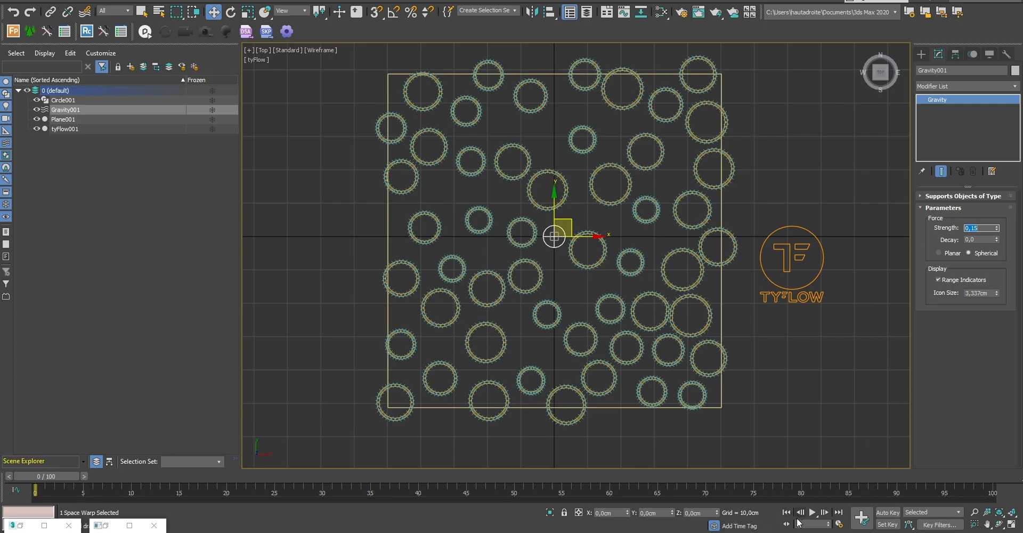
{"action": "left_click", "coordinate": [812, 513]}
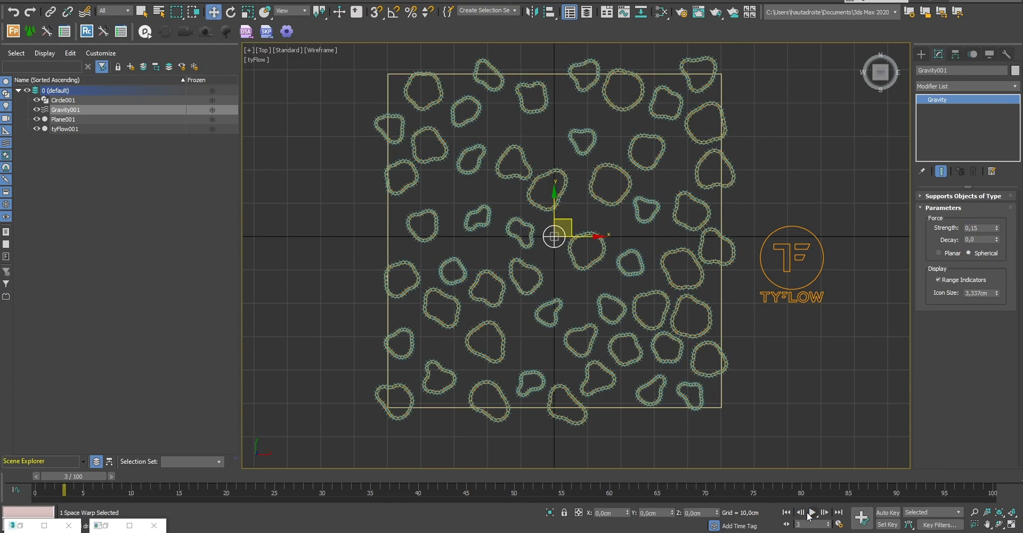
{"action": "left_click", "coordinate": [786, 512]}
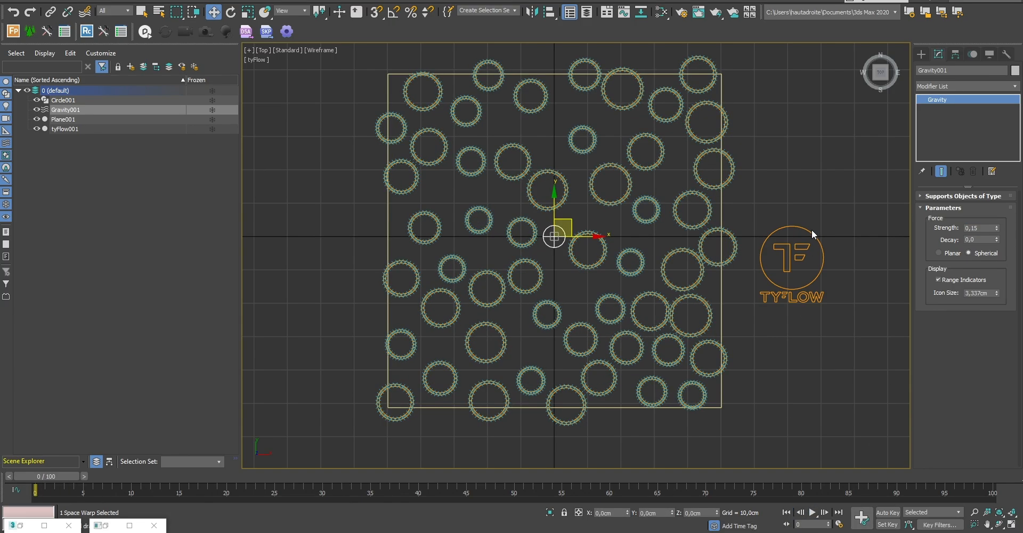
Reopen the tyFlow editor and add Gravity001 to the forces of the Force operator in Event_001
{"action": "left_click", "coordinate": [151, 516]}
{"action": "left_click_drag", "start_coordinate": [475, 0], "coordinate": [473, 88]}
{"action": "middle_click_drag", "start_coordinate": [438, 235], "coordinate": [475, 297]}
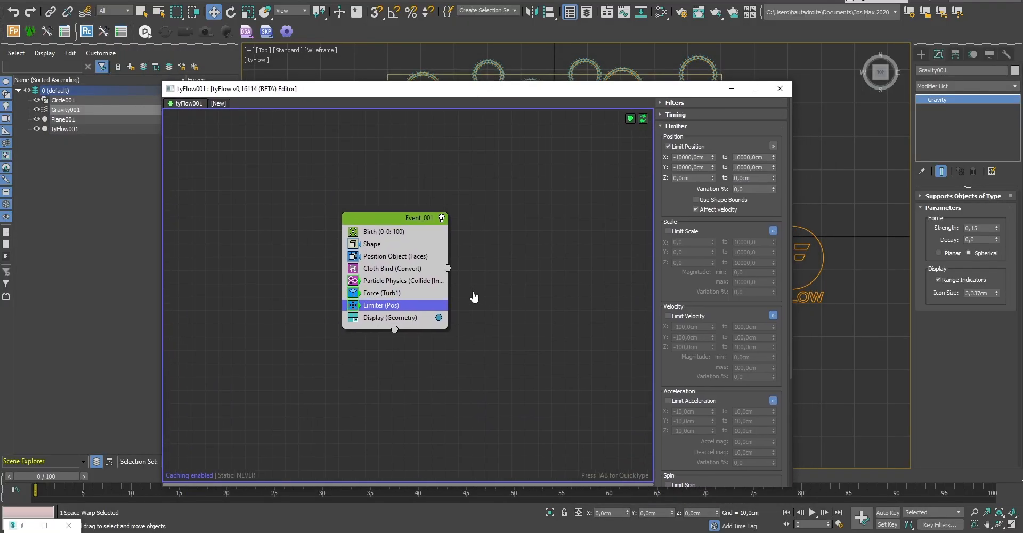
{"action": "left_click", "coordinate": [374, 294]}
{"action": "left_click_drag", "start_coordinate": [656, 89], "coordinate": [611, 74]}
{"action": "left_click", "coordinate": [638, 238]}
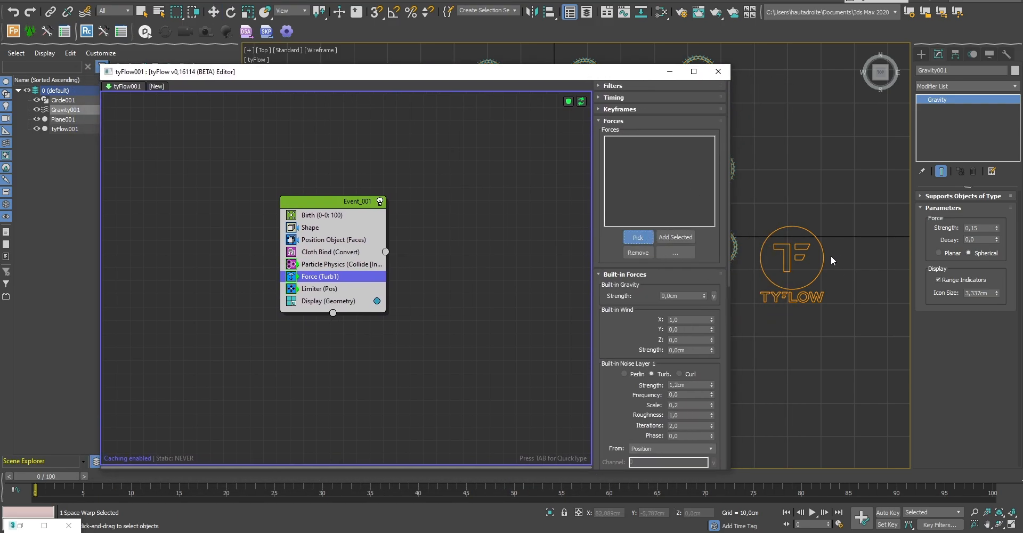
{"action": "key", "text": "h"}
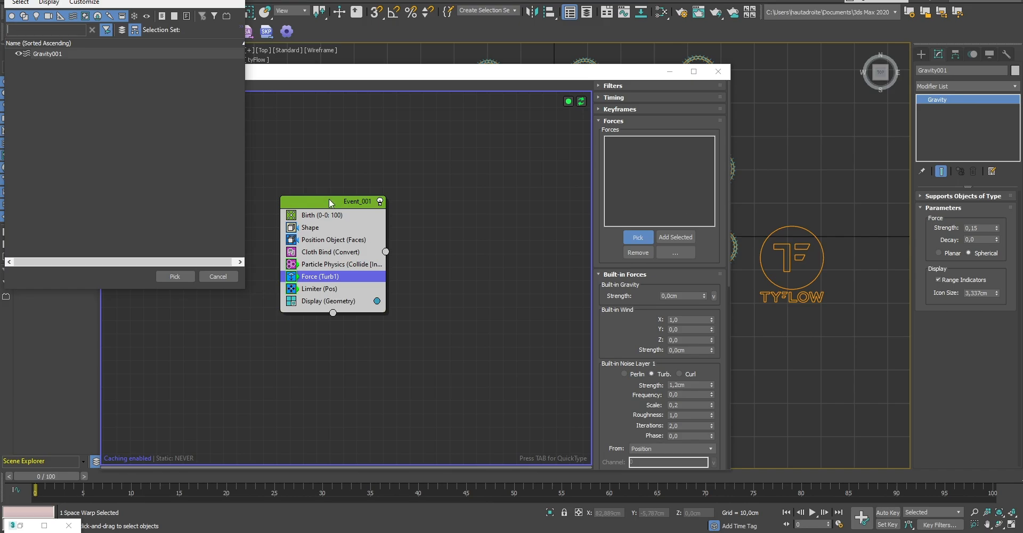
{"action": "double_click", "coordinate": [48, 53]}
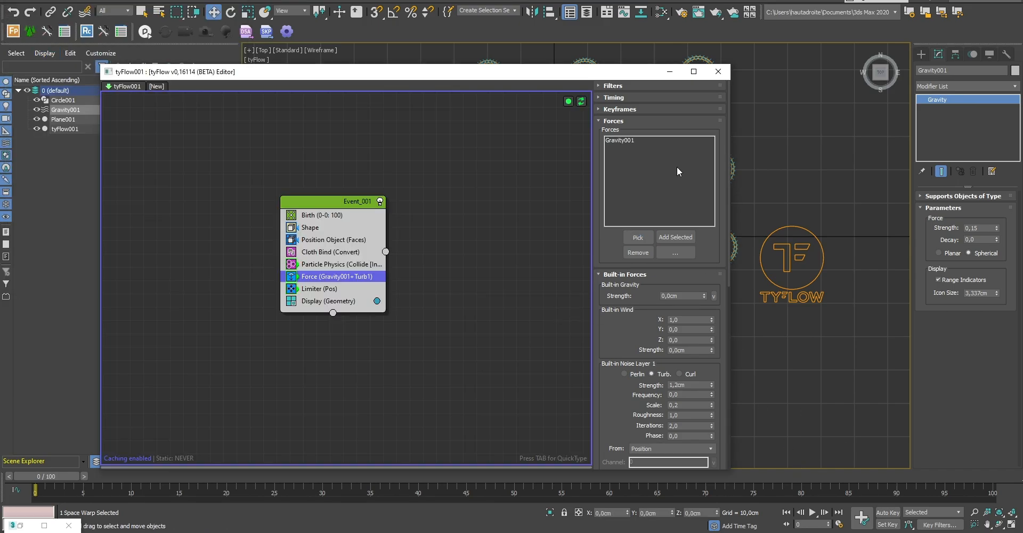
Narrow the tyFlow editor window to expose the plane, reposition Event_001 inside it, and play the simulation with the gravity force
{"action": "middle_click_drag", "start_coordinate": [781, 221], "coordinate": [917, 230]}
{"action": "middle_click_drag", "start_coordinate": [800, 256], "coordinate": [881, 254]}
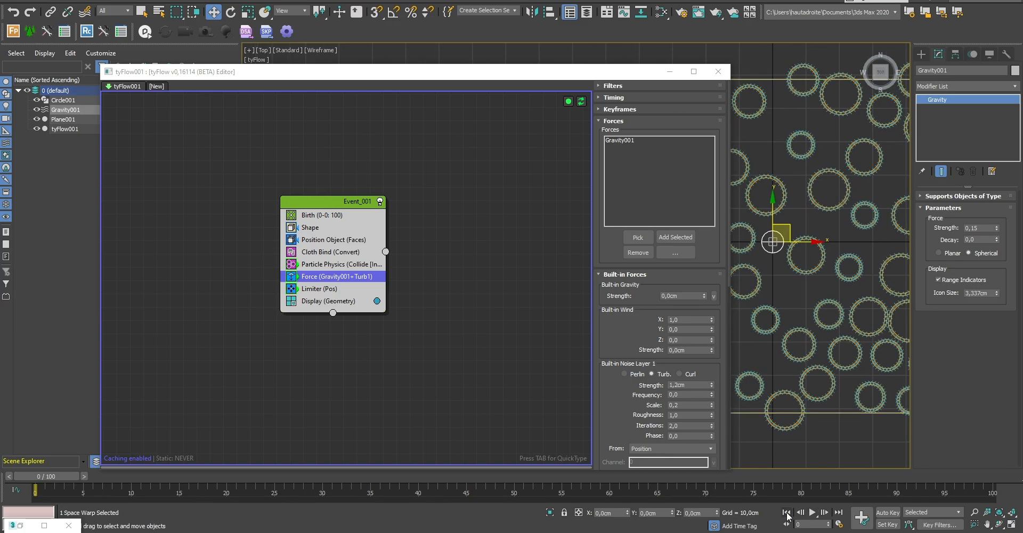
{"action": "left_click_drag", "start_coordinate": [730, 416], "coordinate": [526, 400]}
{"action": "left_click_drag", "start_coordinate": [332, 203], "coordinate": [182, 180]}
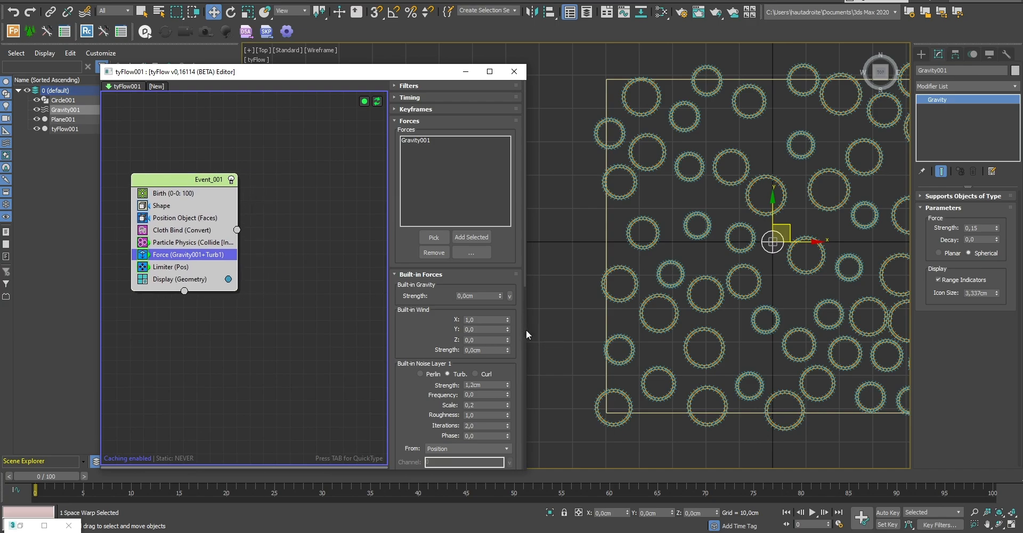
{"action": "middle_click_drag", "start_coordinate": [676, 265], "coordinate": [623, 268]}
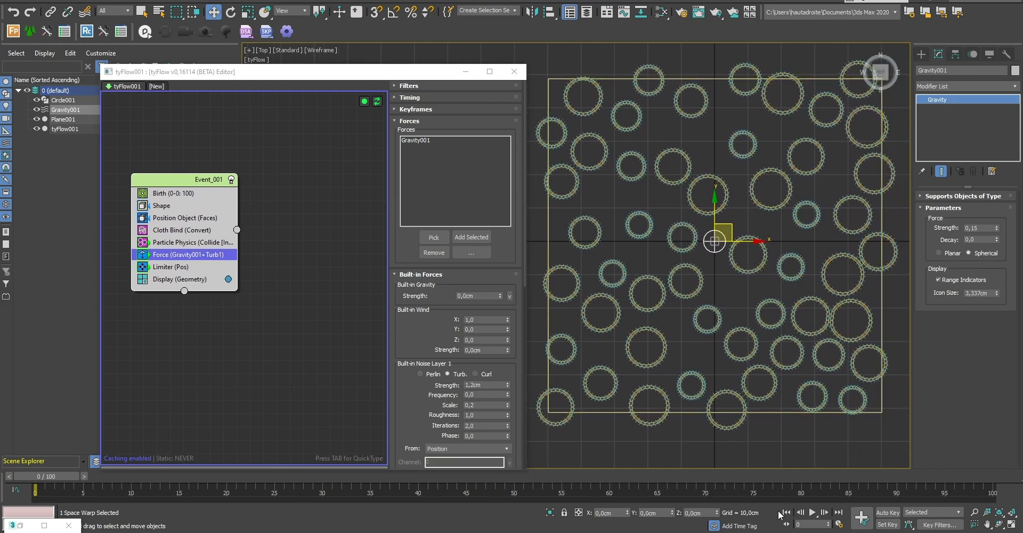
{"action": "left_click", "coordinate": [812, 512]}
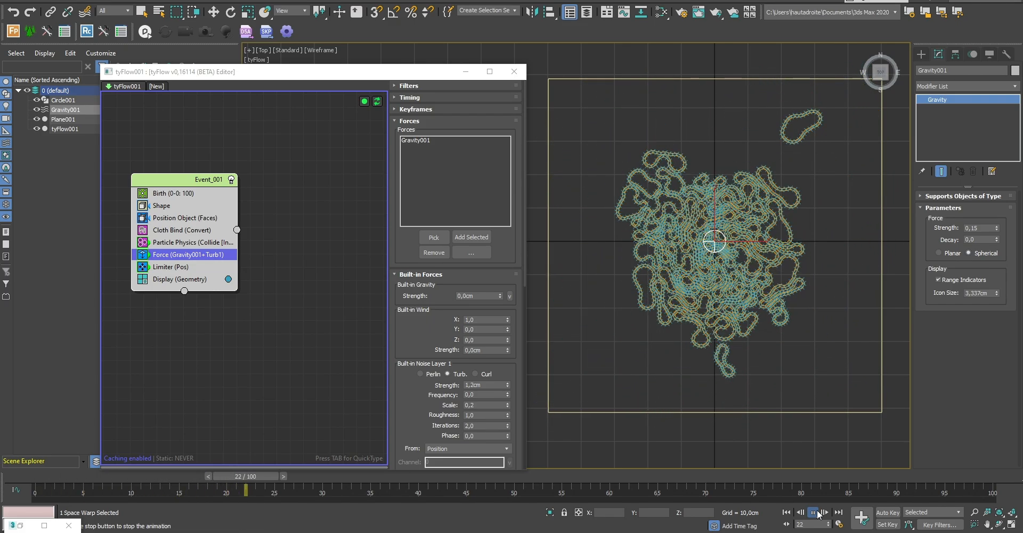
{"action": "left_click", "coordinate": [814, 512]}
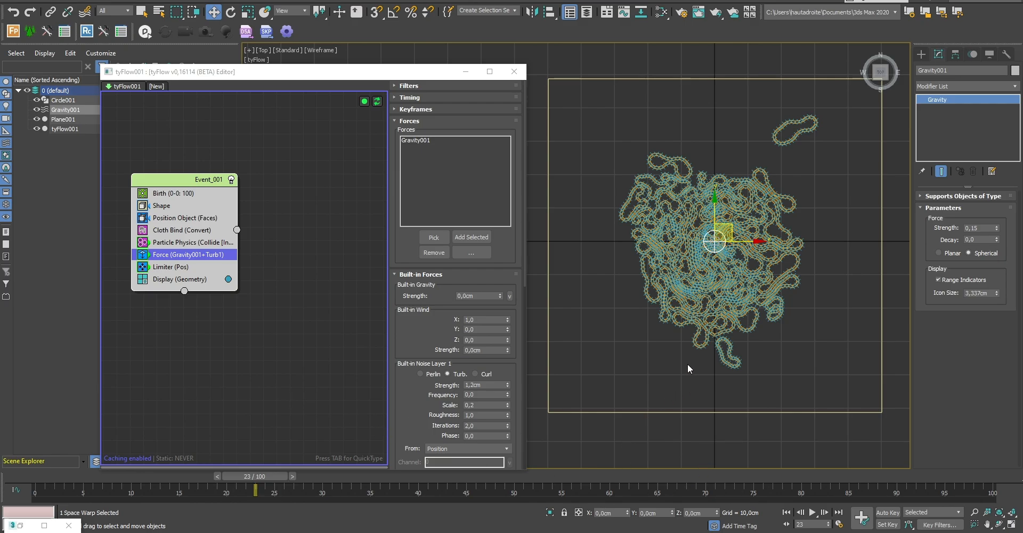
Add a Slow operator between Limiter and Display in Event_001, and delete the leftover event
{"action": "left_click", "coordinate": [227, 358]}
{"action": "key", "text": "Tab"}
{"action": "type", "text": "slow"}
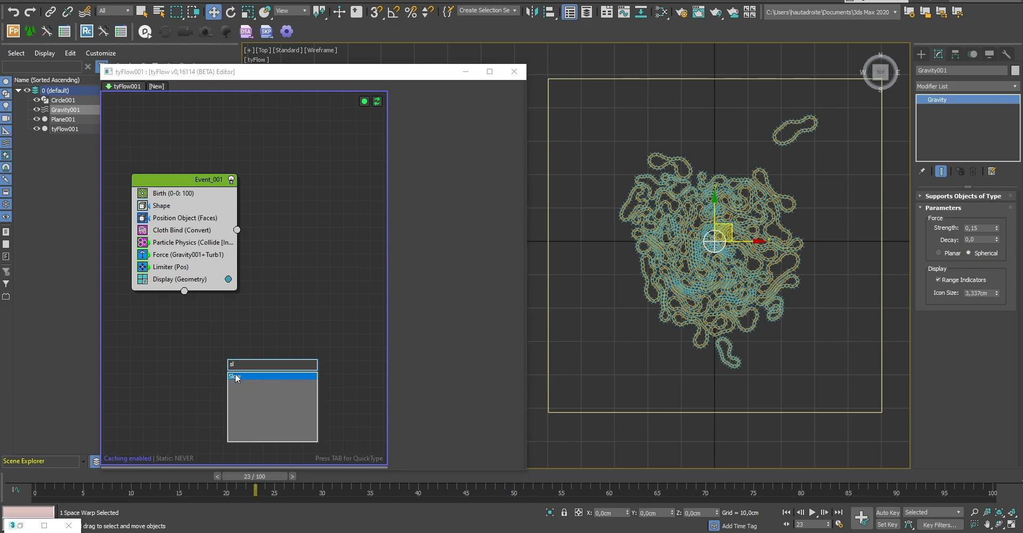
{"action": "left_click", "coordinate": [236, 376]}
{"action": "left_click_drag", "start_coordinate": [248, 375], "coordinate": [205, 277]}
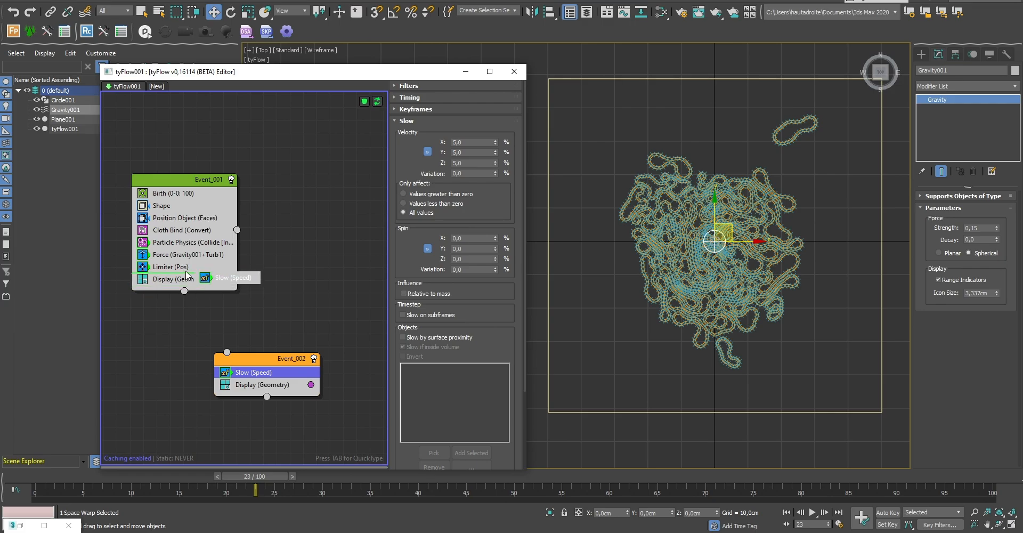
{"action": "left_click", "coordinate": [255, 360]}
{"action": "key", "text": "Delete"}
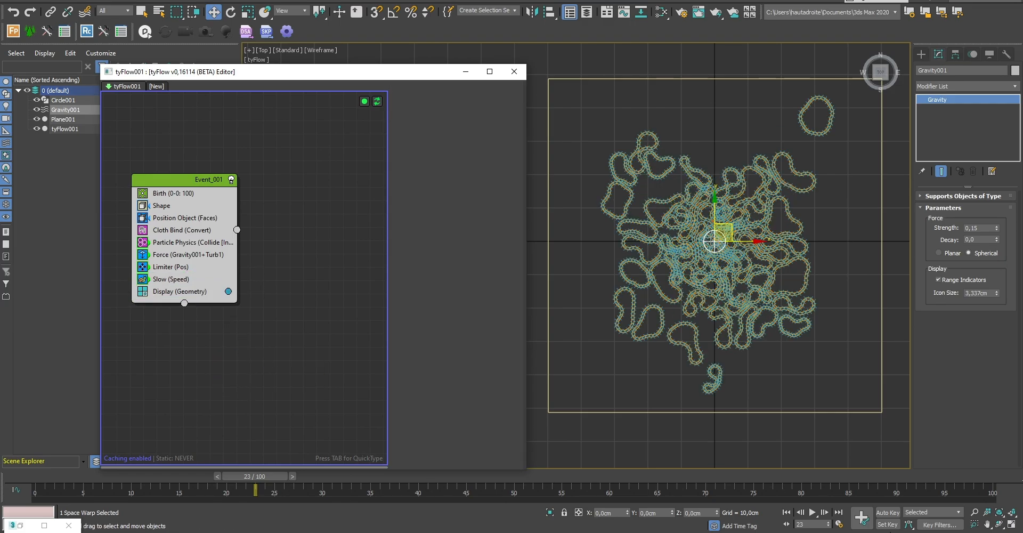
Rewind the simulation and set the Slow operator's velocity and spin to 25% on X, Y and Z
{"action": "left_click", "coordinate": [785, 512]}
{"action": "left_click", "coordinate": [166, 278]}
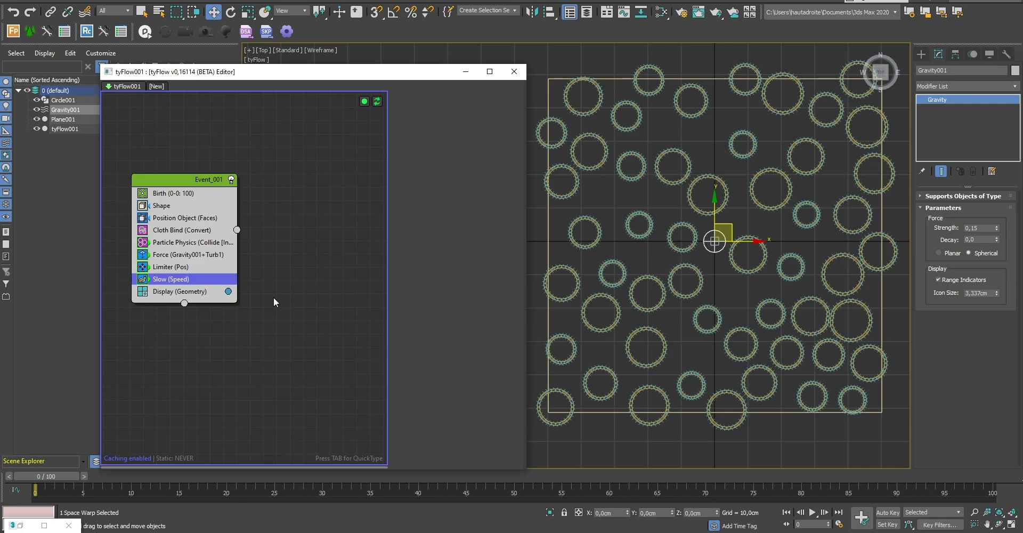
{"action": "type", "text": "25"}
{"action": "key", "text": "Tab"}
{"action": "key", "text": "Tab"}
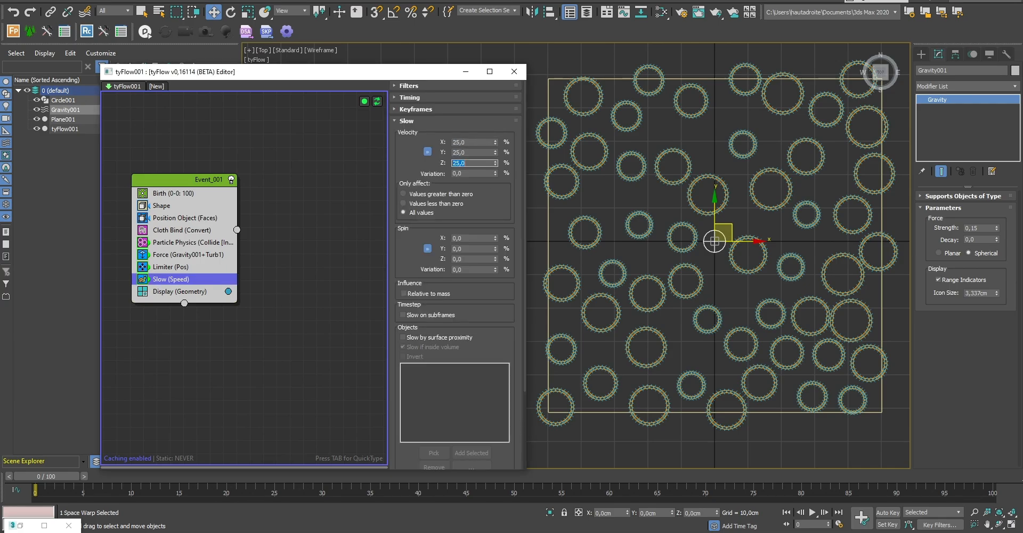
{"action": "left_click", "coordinate": [472, 239]}
Play the simulation with the Slow operator from the first frame, and rewind it to the start
{"action": "left_click", "coordinate": [790, 511]}
{"action": "left_click", "coordinate": [817, 513]}
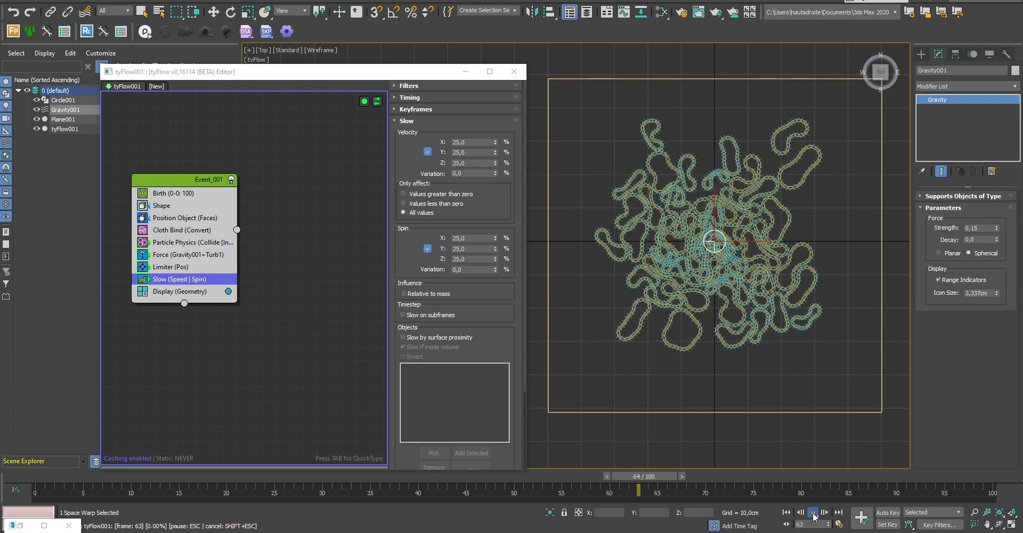
{"action": "left_click", "coordinate": [813, 513]}
{"action": "left_click", "coordinate": [786, 512]}
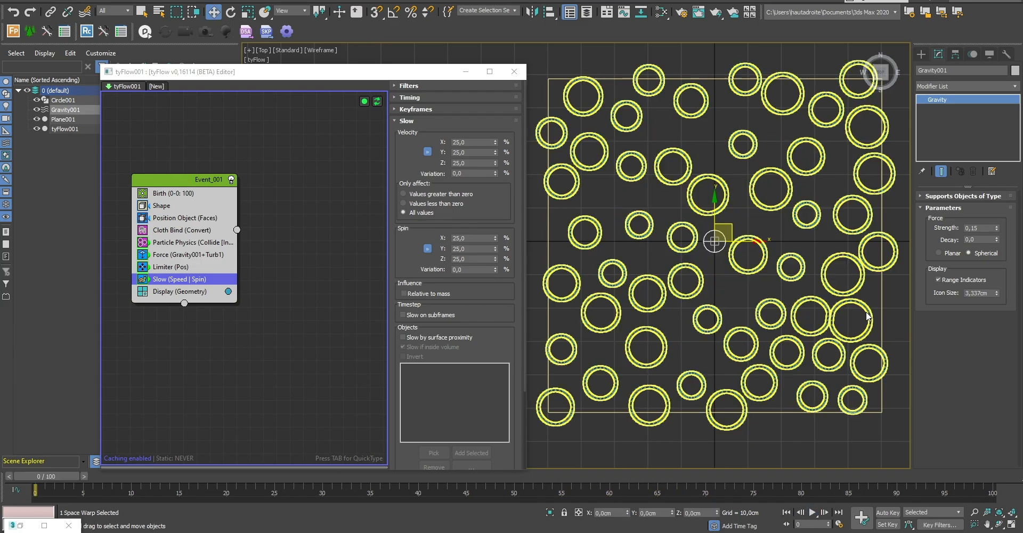
Create a Vortex force space warp near the centre of the plane
{"action": "left_click", "coordinate": [723, 292]}
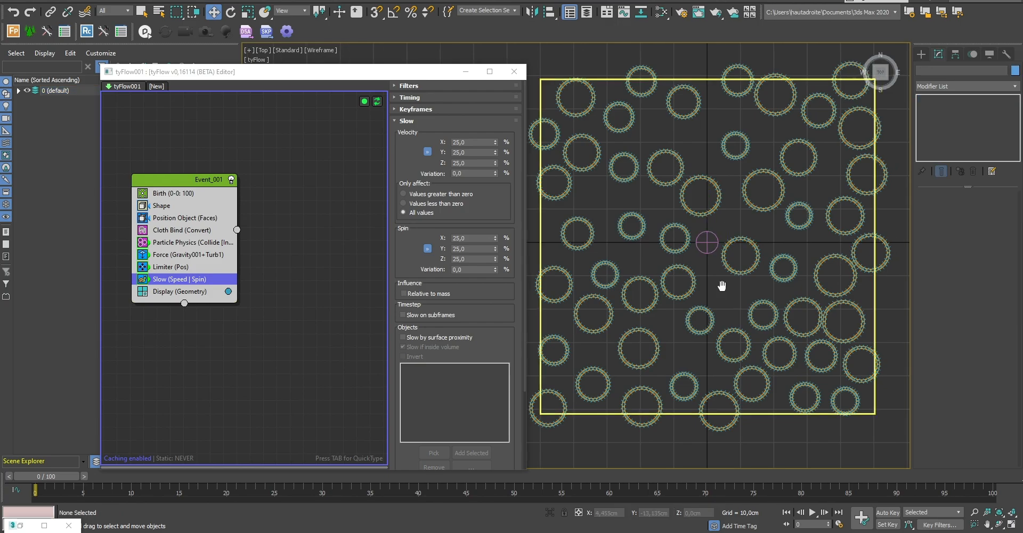
{"action": "left_click", "coordinate": [921, 54]}
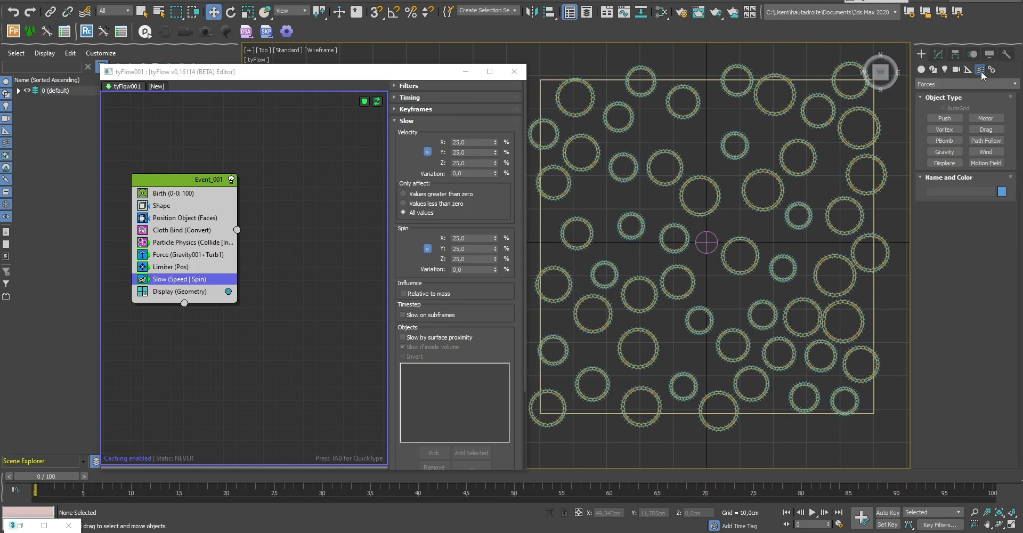
{"action": "left_click", "coordinate": [987, 152]}
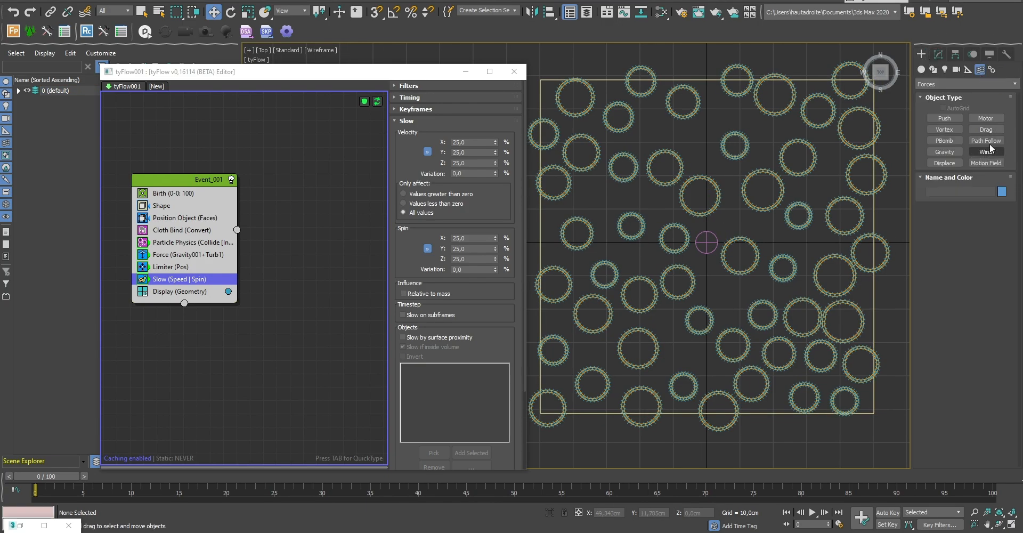
{"action": "left_click", "coordinate": [944, 129]}
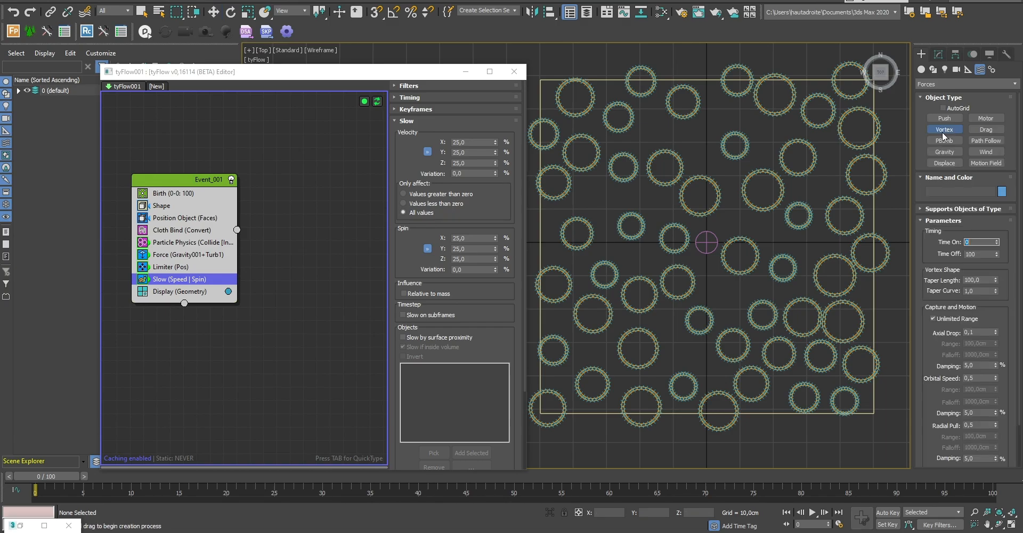
{"action": "left_click_drag", "start_coordinate": [714, 264], "coordinate": [720, 296]}
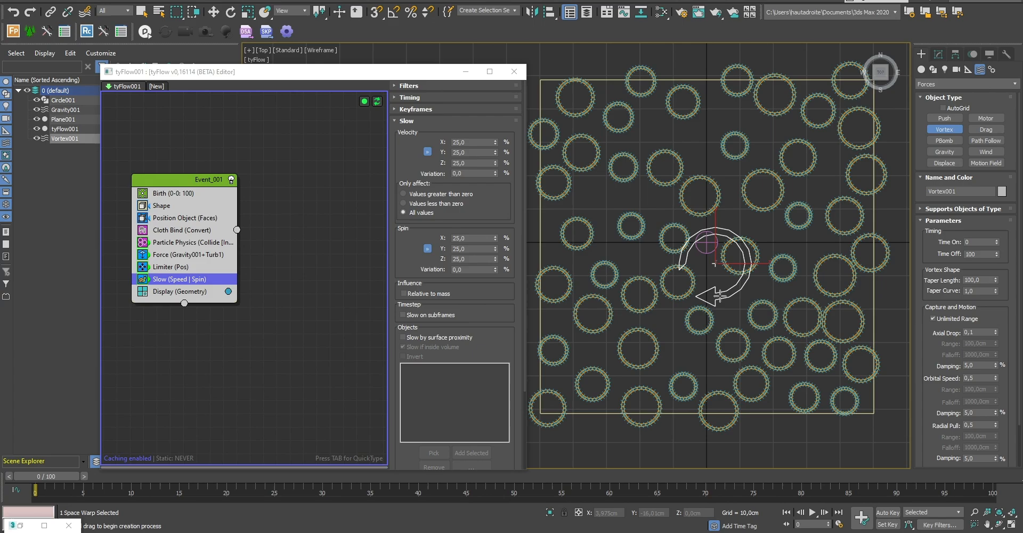
{"action": "right_click", "coordinate": [690, 392]}
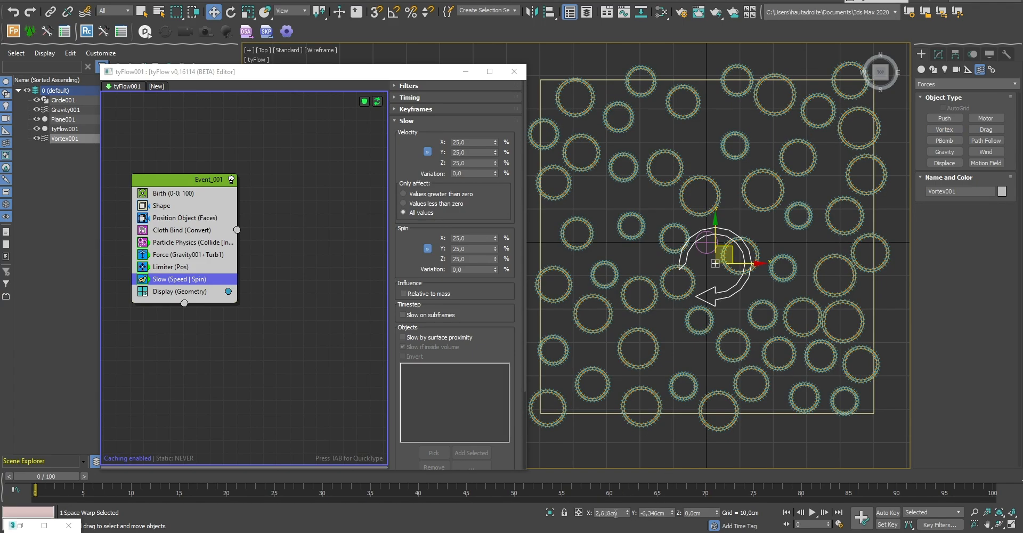
Position the vortex at the origin by setting its X and Y coordinates to 0
{"action": "type", "text": "0"}
{"action": "key", "text": "Tab"}
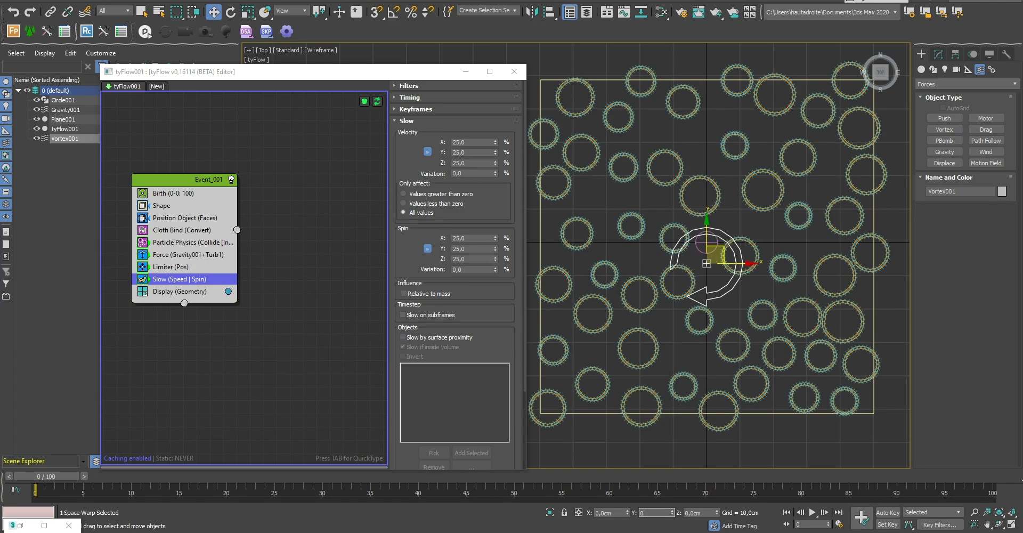
{"action": "type", "text": "0"}
{"action": "key", "text": "Tab"}
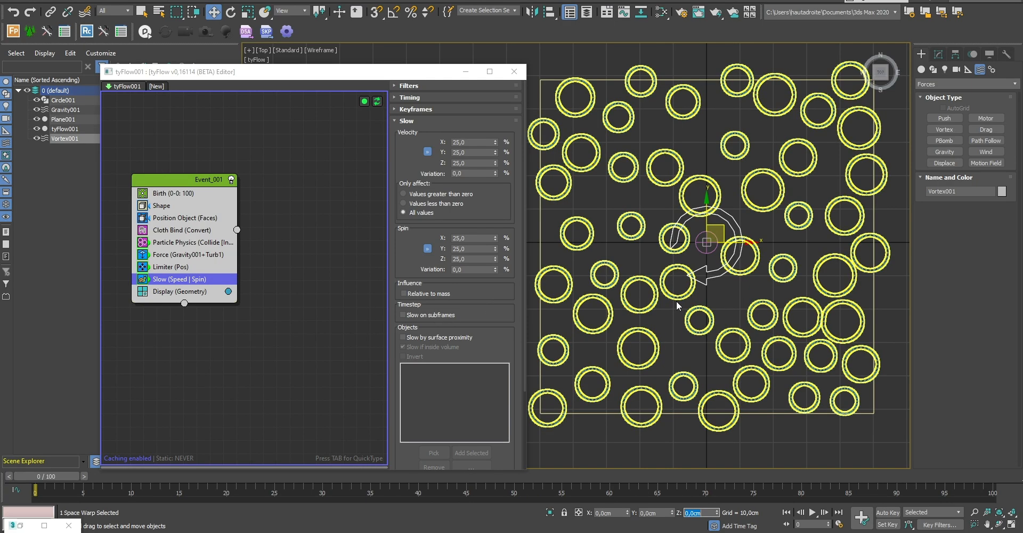
Set the vortex's Time Off to 1000, axial drop to 0.15, and orbital speed, radial pull and all damping values to 0
{"action": "left_click", "coordinate": [939, 56]}
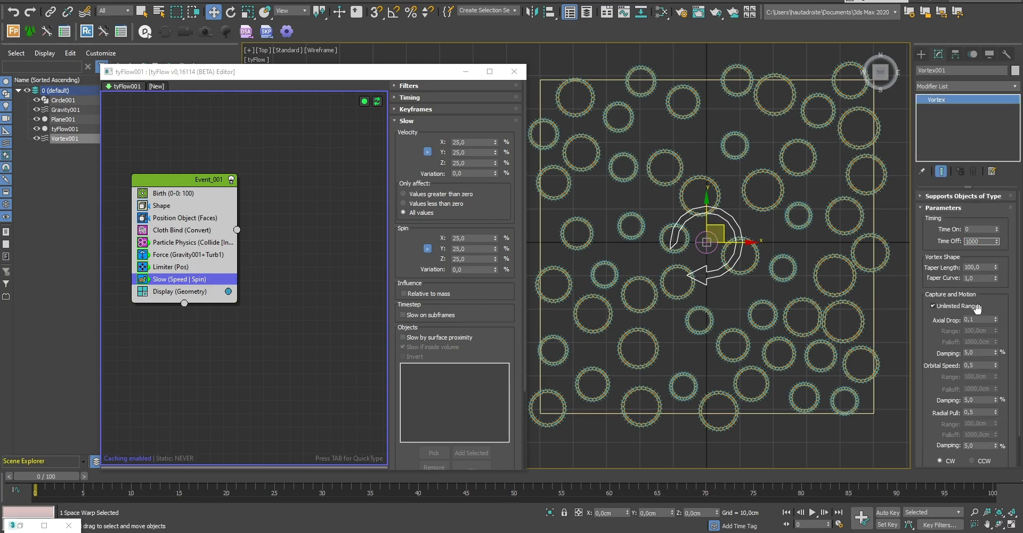
{"action": "left_click", "coordinate": [978, 319]}
{"action": "type", "text": "0"}
{"action": "key", "text": "Tab"}
{"action": "type", "text": "0"}
{"action": "key", "text": "Tab"}
{"action": "key", "text": "Tab"}
{"action": "key", "text": "Tab"}
{"action": "left_click", "coordinate": [981, 319]}
Add the vortex to the Force operator's forces in Event_001, and play the simulation to about frame 79
{"action": "left_click", "coordinate": [186, 256]}
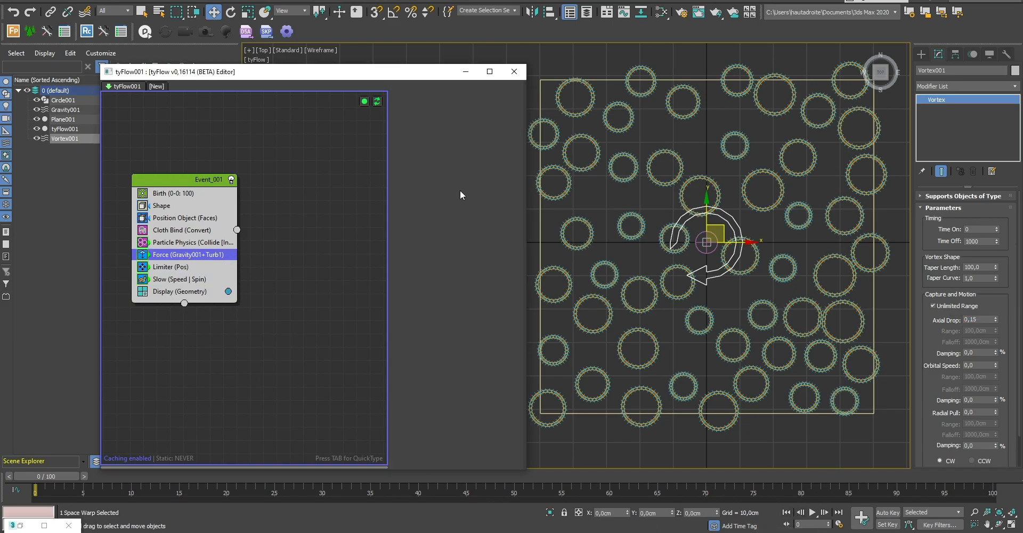
{"action": "left_click", "coordinate": [445, 239]}
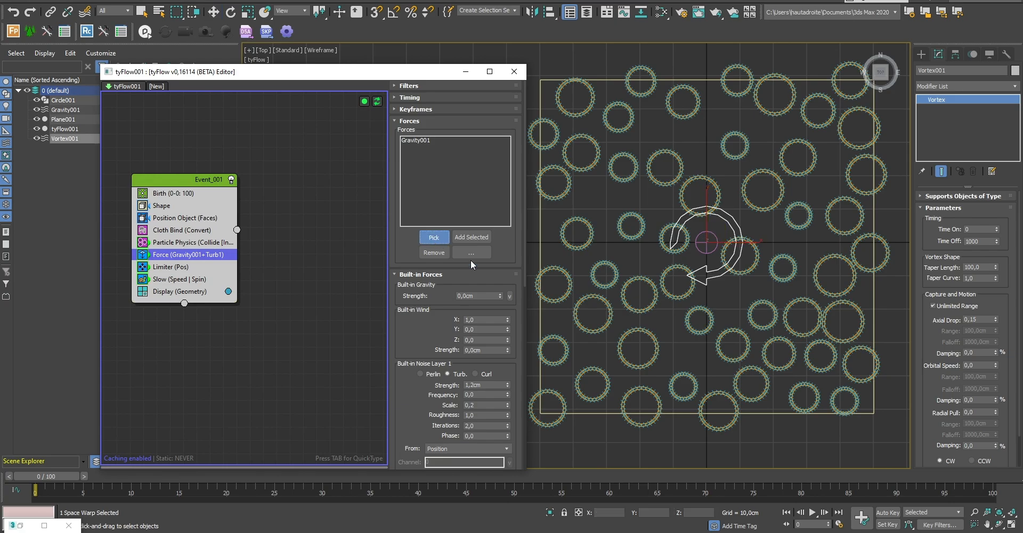
{"action": "left_click", "coordinate": [710, 287]}
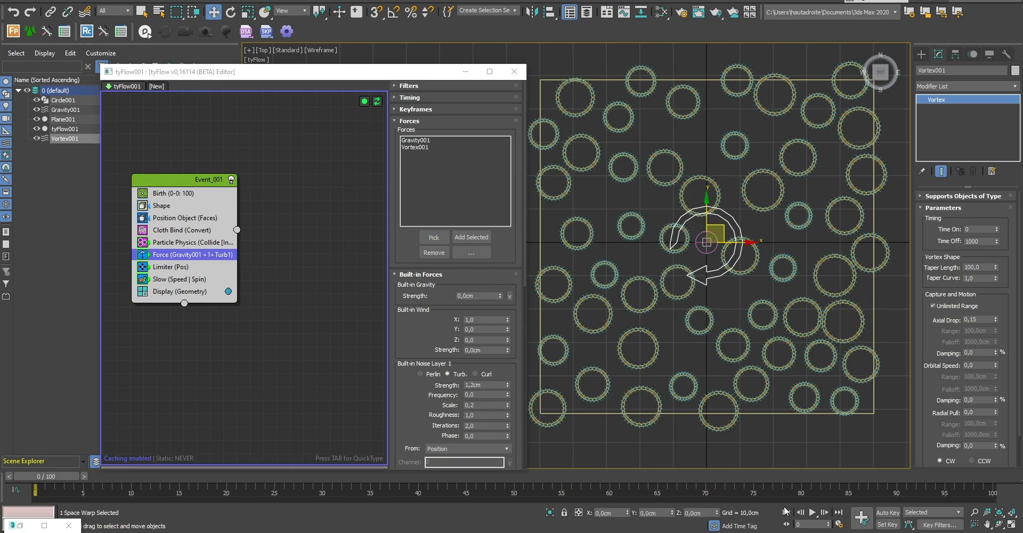
{"action": "left_click", "coordinate": [813, 513]}
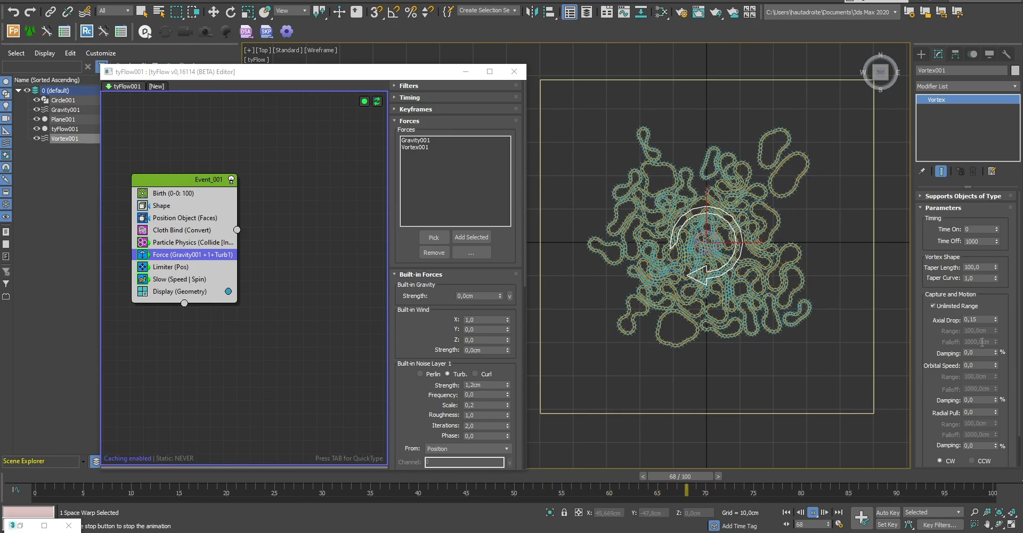
{"action": "left_click", "coordinate": [814, 517]}
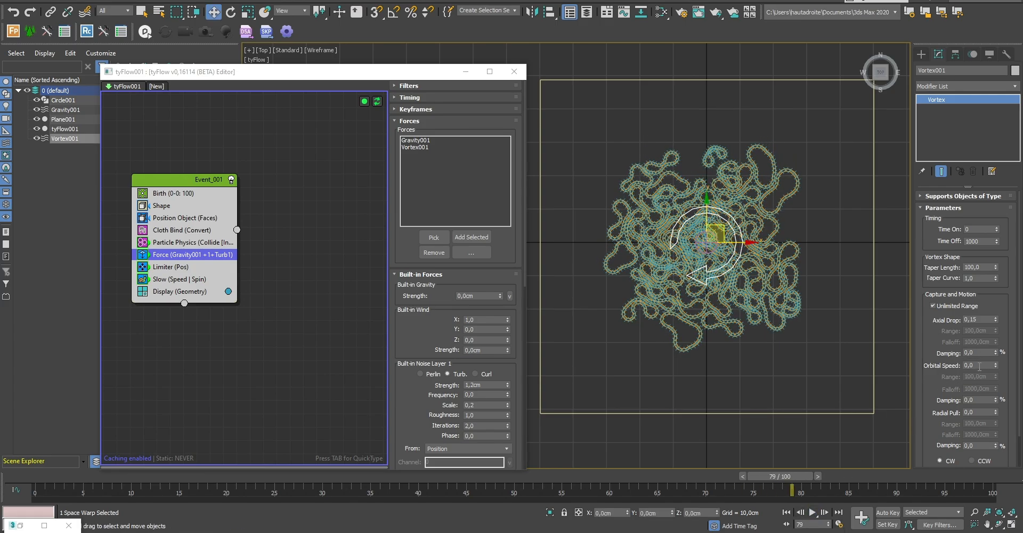
Set the vortex's orbital speed to 0.15, replay the simulation from the first frame, and rewind it
{"action": "key", "text": "Return"}
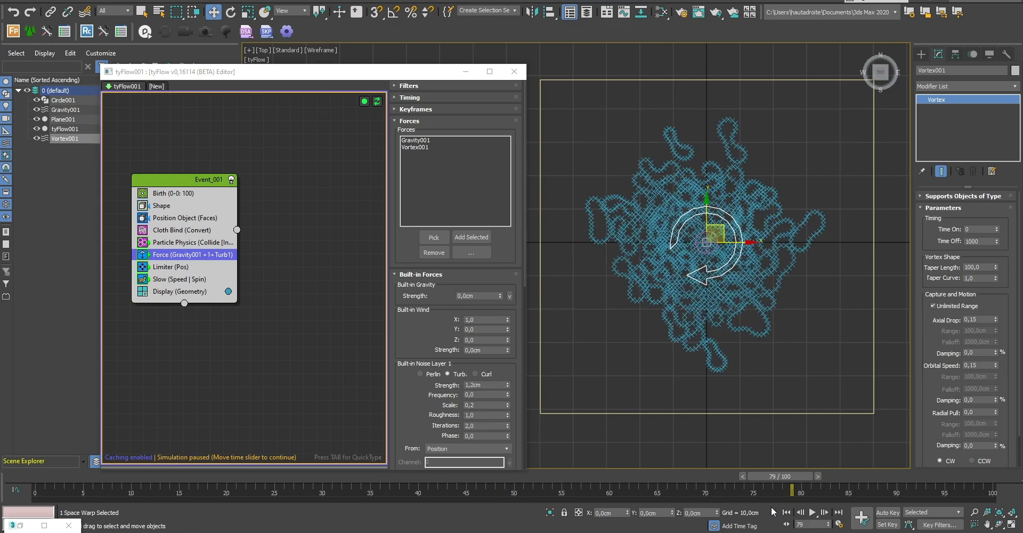
{"action": "left_click", "coordinate": [786, 512]}
{"action": "left_click", "coordinate": [812, 512]}
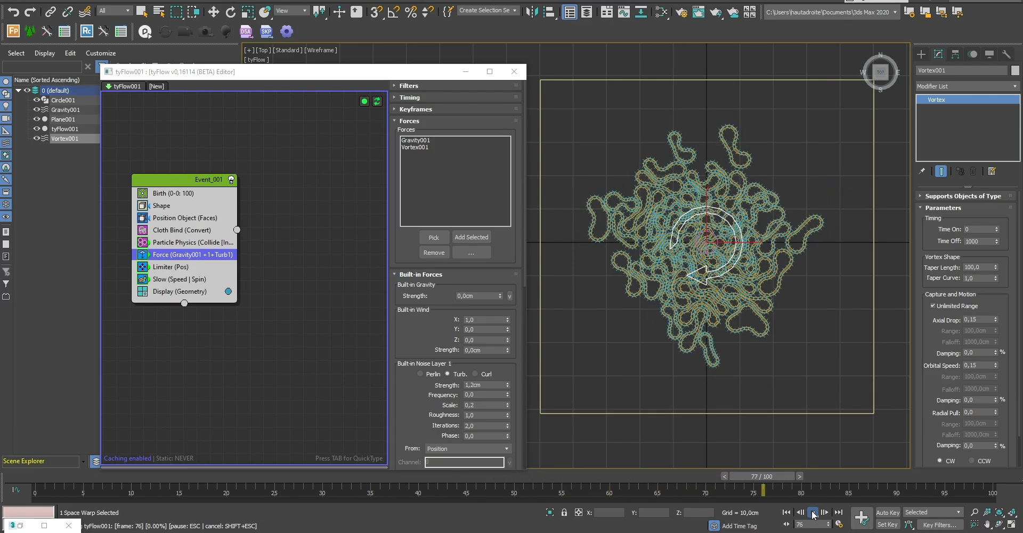
{"action": "left_click", "coordinate": [813, 513]}
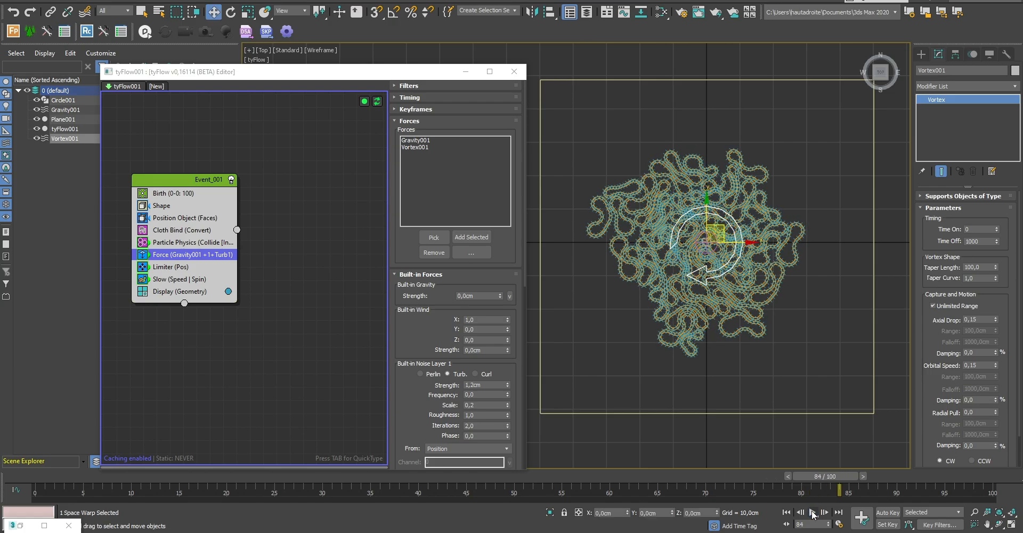
{"action": "left_click", "coordinate": [786, 512]}
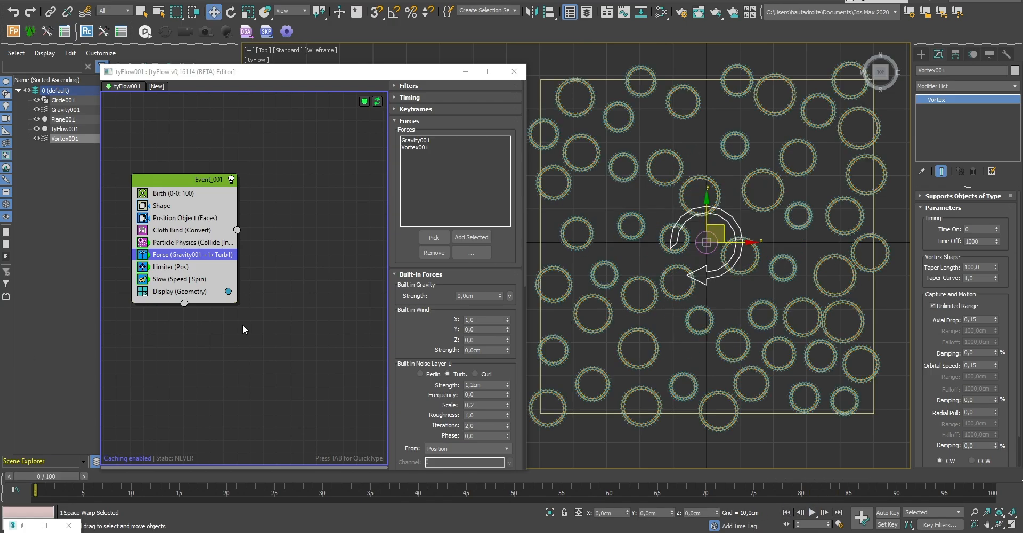
Switch the Top view to default shading and set the plane to Display as Box in its object properties
{"action": "left_click", "coordinate": [235, 337]}
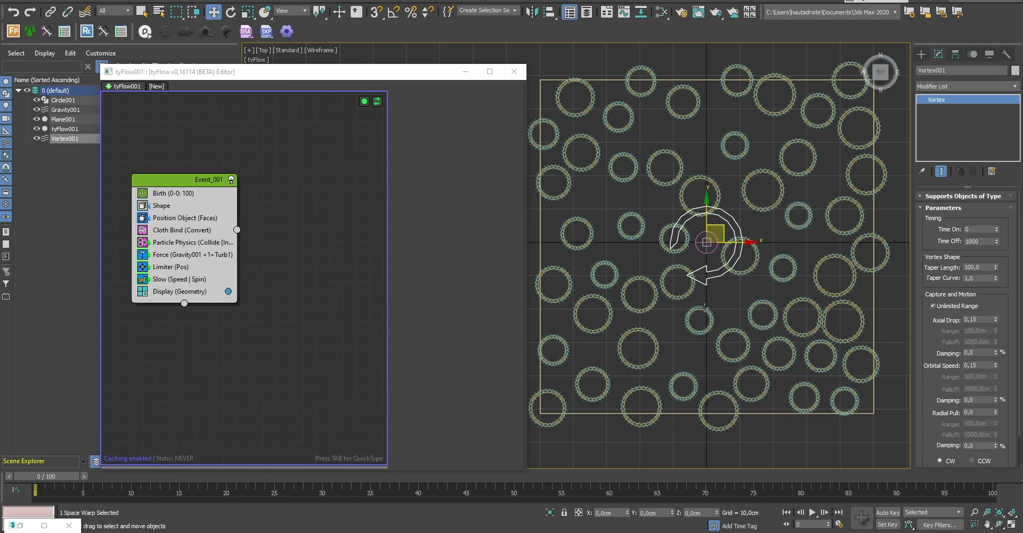
{"action": "key", "text": "F3"}
{"action": "left_click", "coordinate": [777, 407]}
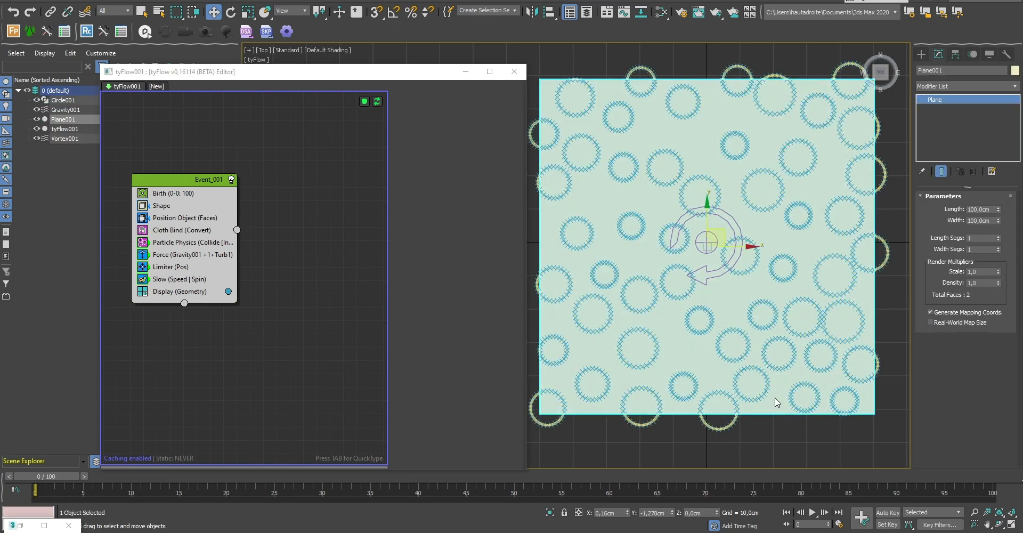
{"action": "right_click", "coordinate": [776, 405]}
{"action": "left_click", "coordinate": [802, 472]}
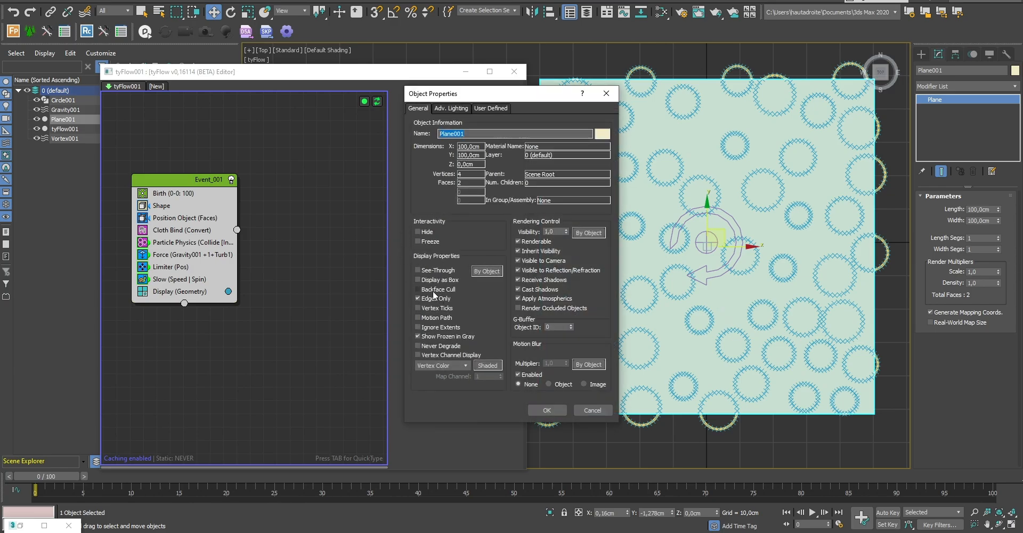
{"action": "left_click", "coordinate": [436, 281]}
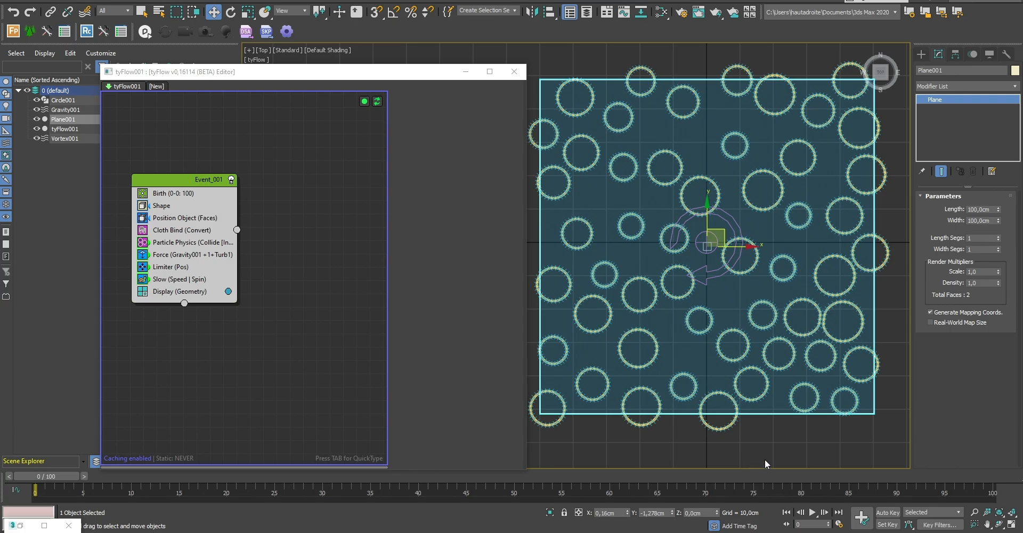
{"action": "left_click", "coordinate": [765, 459]}
{"action": "scroll", "coordinate": [687, 284], "scroll_direction": "up", "scroll_amount": 5}
{"action": "scroll", "coordinate": [714, 302], "scroll_direction": "down", "scroll_amount": 5}
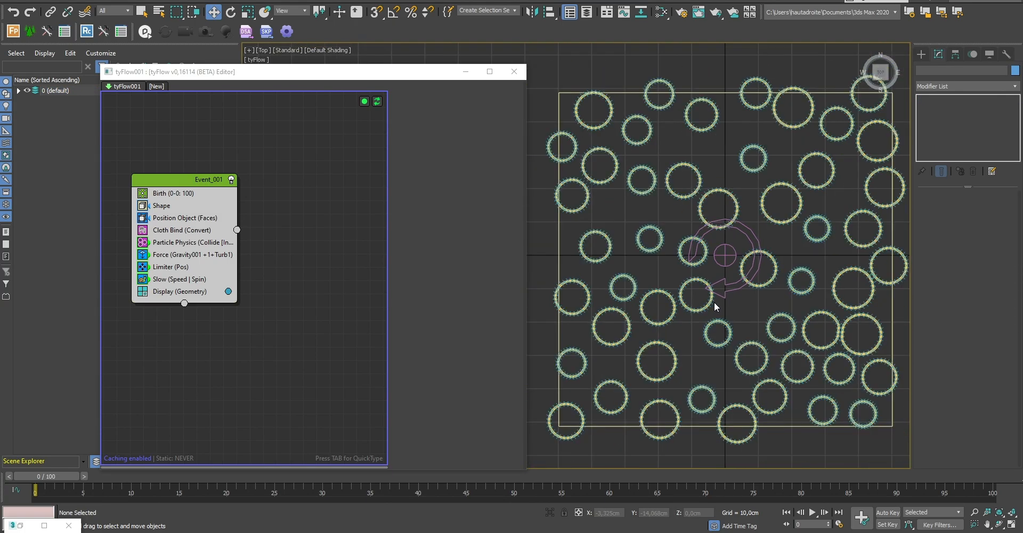
{"action": "mouse_move", "coordinate": [799, 450]}
{"action": "middle_mouse_down"}
{"action": "mouse_move", "coordinate": [788, 436]}
{"action": "mouse_move", "coordinate": [776, 437]}
{"action": "mouse_move", "coordinate": [782, 443]}
{"action": "middle_mouse_up"}
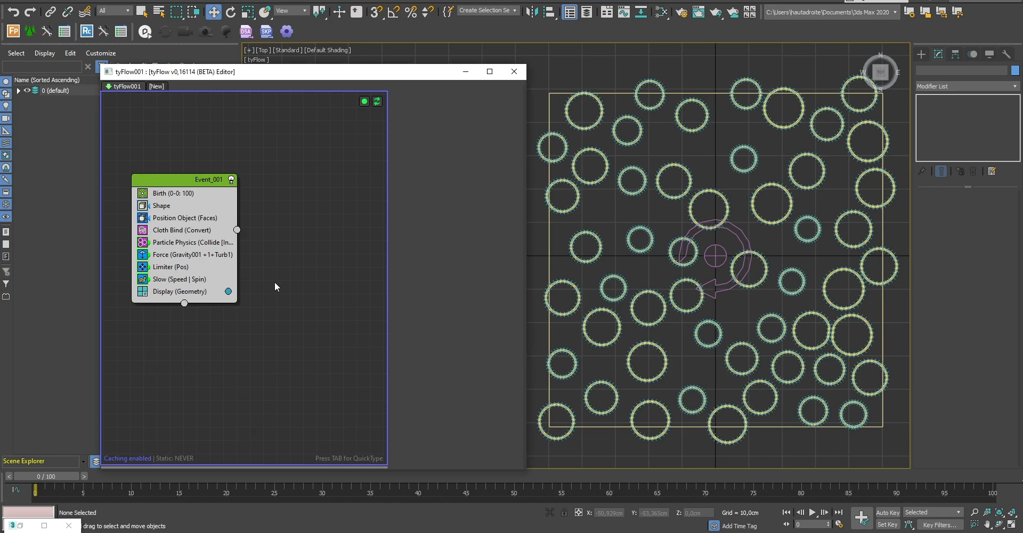
Add a Material ID operator between Shape and Position Object in Event_001, and delete the leftover event
{"action": "key", "text": "Tab"}
{"action": "type", "text": "m"}
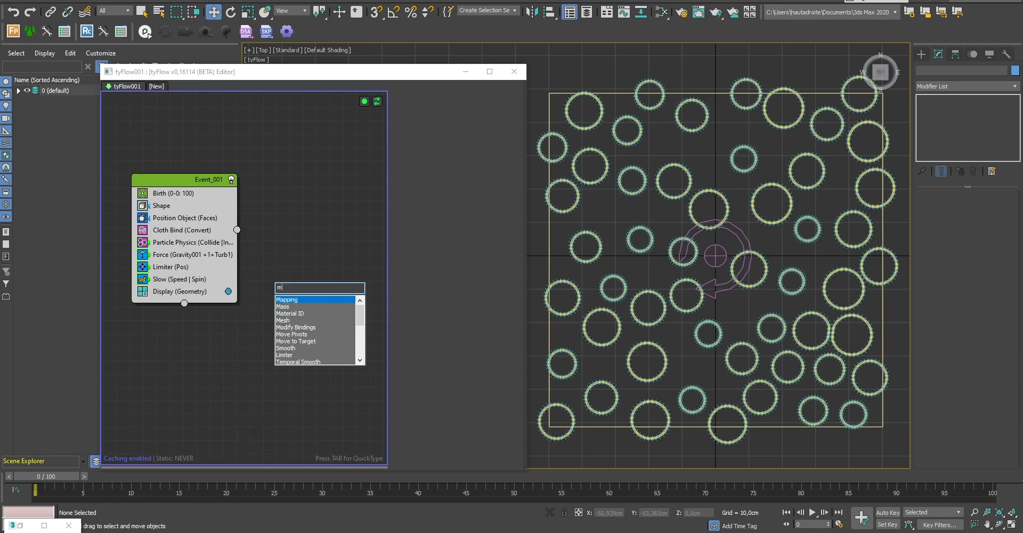
{"action": "left_click", "coordinate": [295, 313]}
{"action": "left_click", "coordinate": [297, 314]}
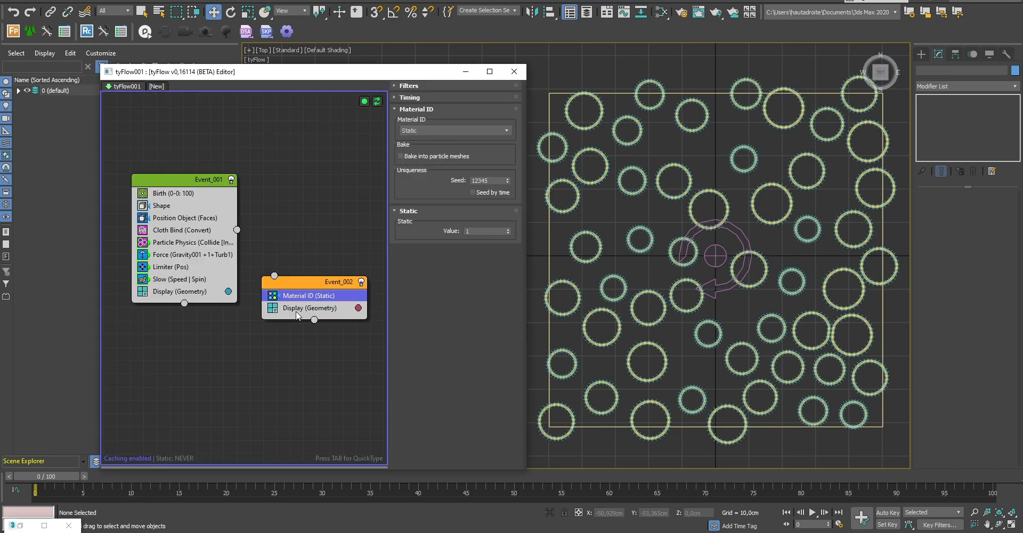
{"action": "left_click_drag", "start_coordinate": [303, 303], "coordinate": [185, 232]}
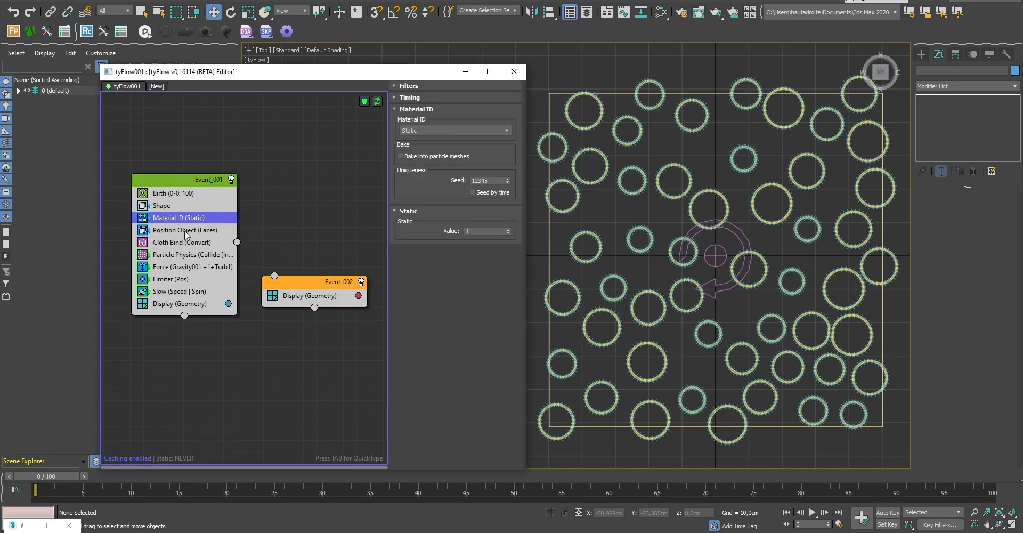
{"action": "left_click", "coordinate": [318, 284]}
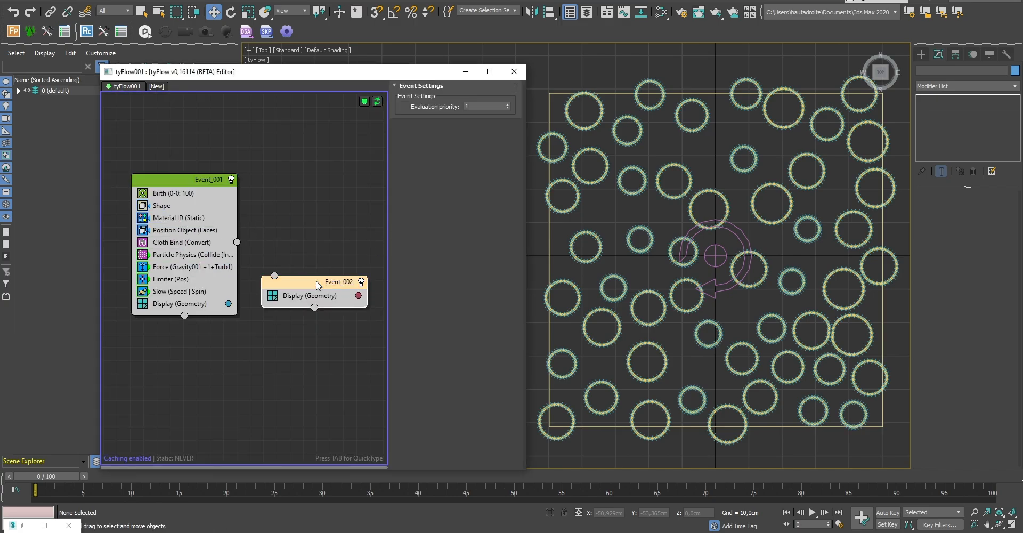
{"action": "key", "text": "Delete"}
Set the Material ID operator to assign random IDs to the particles
{"action": "left_click", "coordinate": [192, 218]}
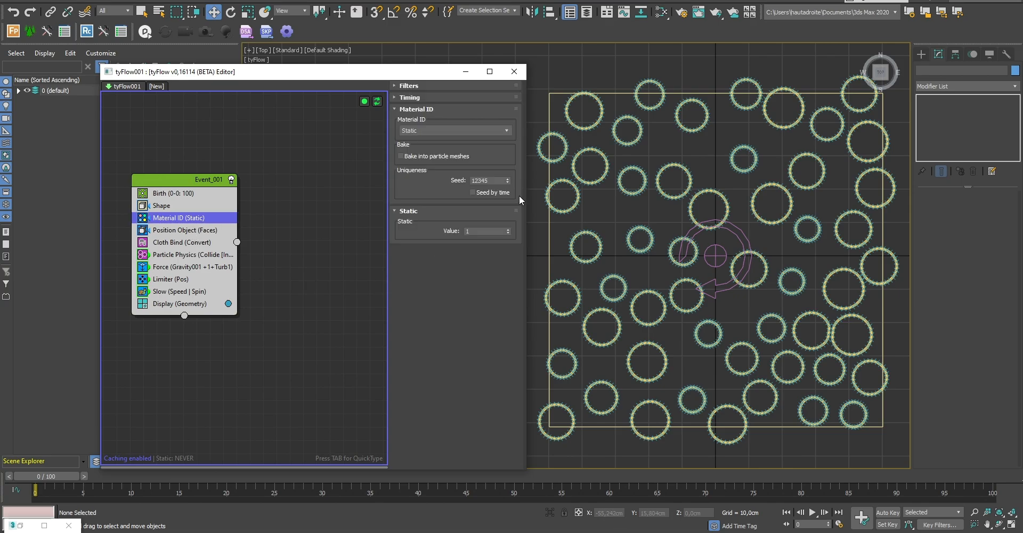
{"action": "left_click", "coordinate": [449, 130]}
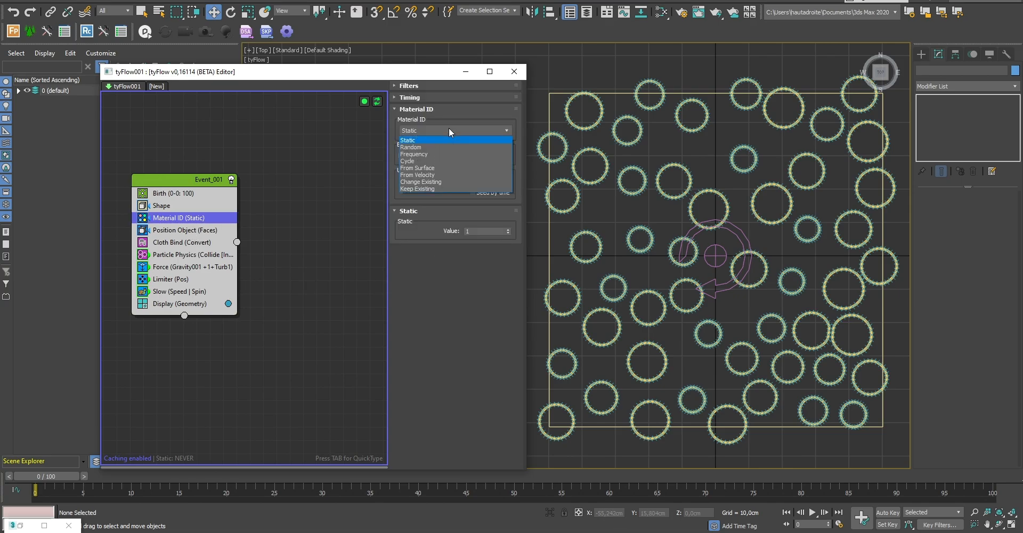
{"action": "left_click", "coordinate": [426, 146]}
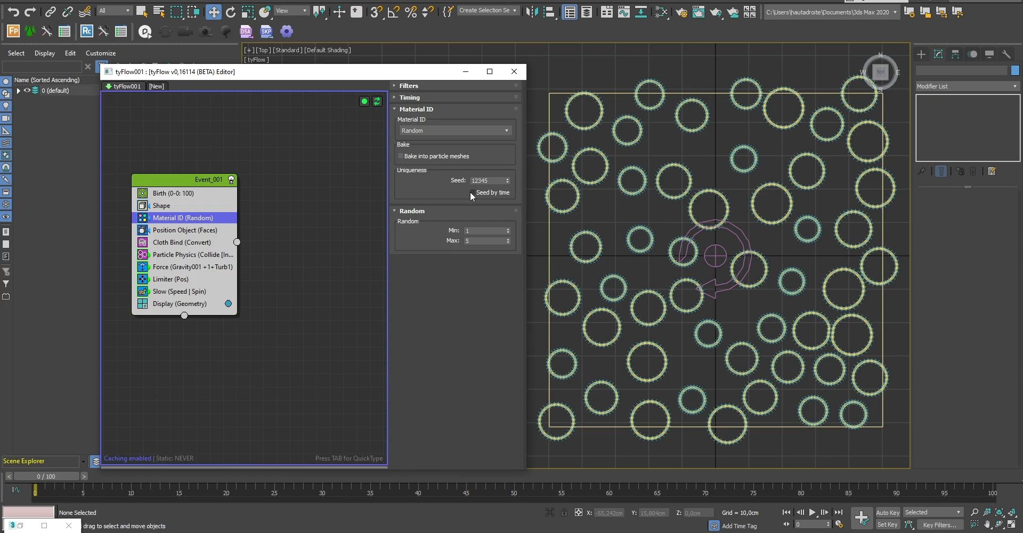
{"action": "left_click", "coordinate": [476, 240]}
{"action": "left_click", "coordinate": [474, 290]}
{"action": "right_click", "coordinate": [743, 306]}
{"action": "left_click", "coordinate": [721, 311]}
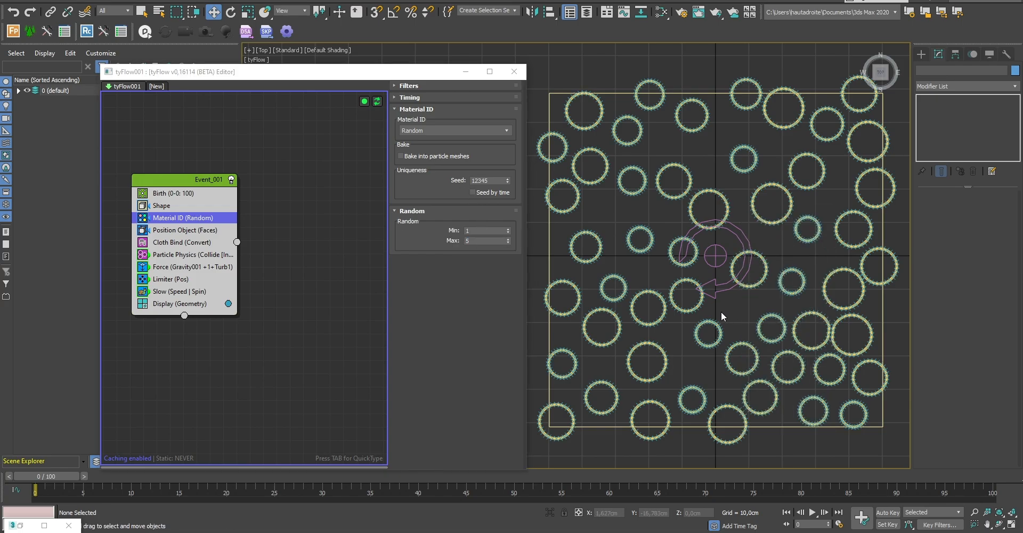
Open the Slate Material Editor, create a Multi/Sub-Object material, and position its node in the view
{"action": "key", "text": "m"}
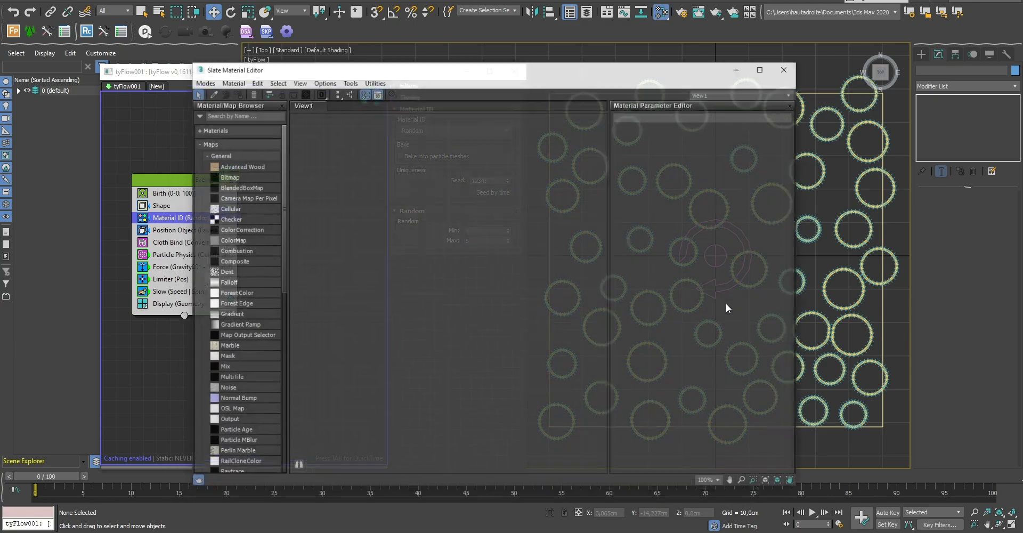
{"action": "right_click", "coordinate": [487, 208]}
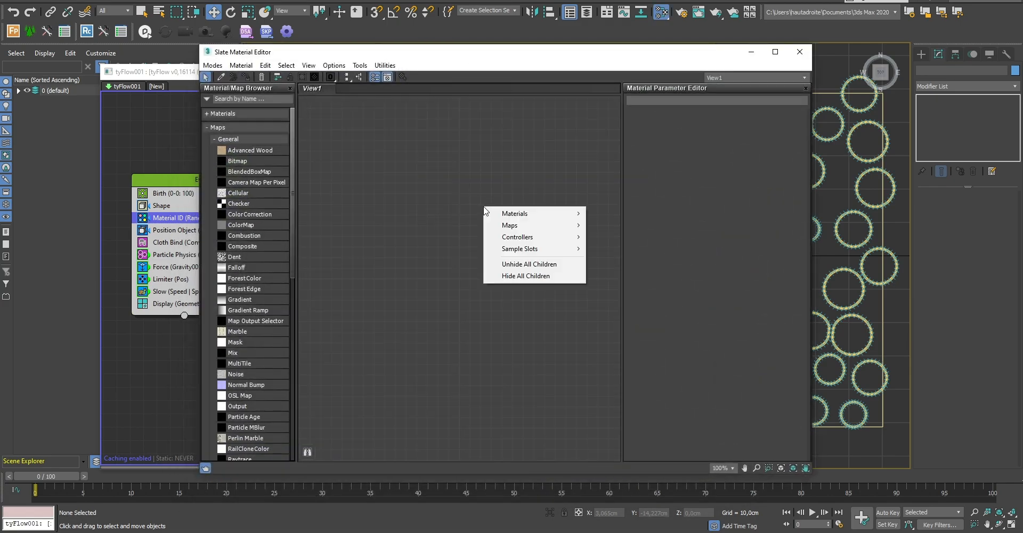
{"action": "mouse_move", "coordinate": [582, 216]}
{"action": "mouse_move", "coordinate": [616, 214]}
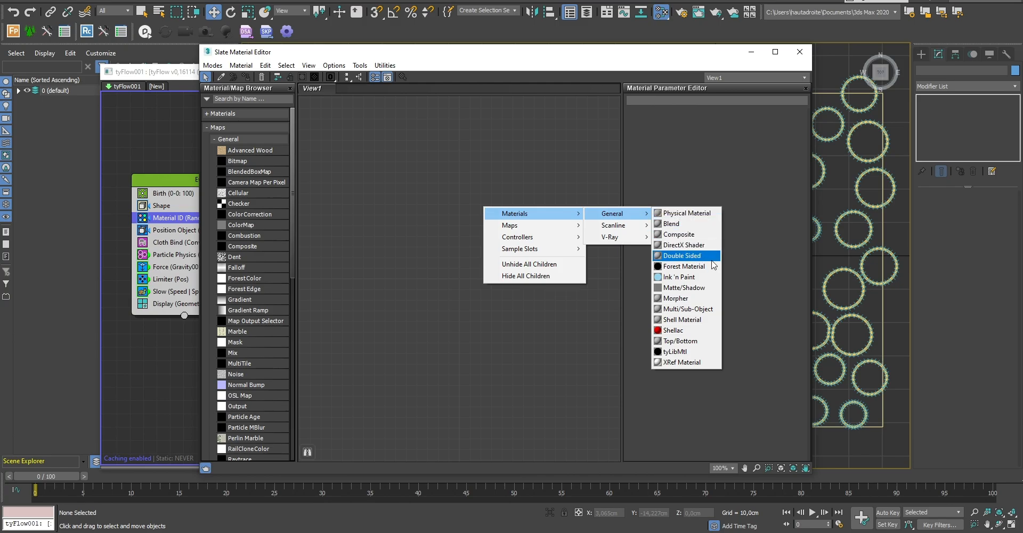
{"action": "left_click", "coordinate": [687, 309]}
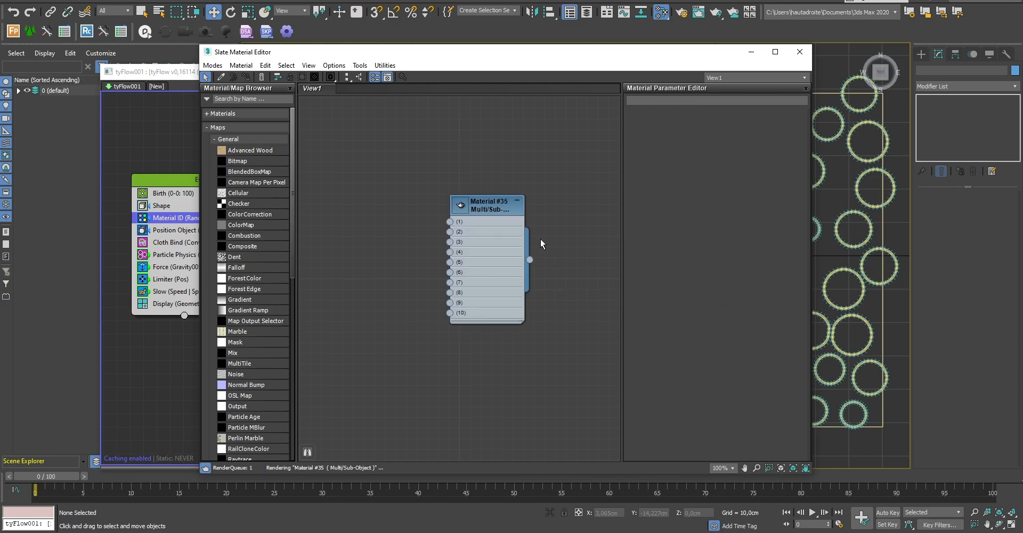
{"action": "left_click_drag", "start_coordinate": [478, 206], "coordinate": [521, 196]}
Set the Multi/Sub-Object material's number of sub-materials to 5
{"action": "double_click", "coordinate": [525, 197]}
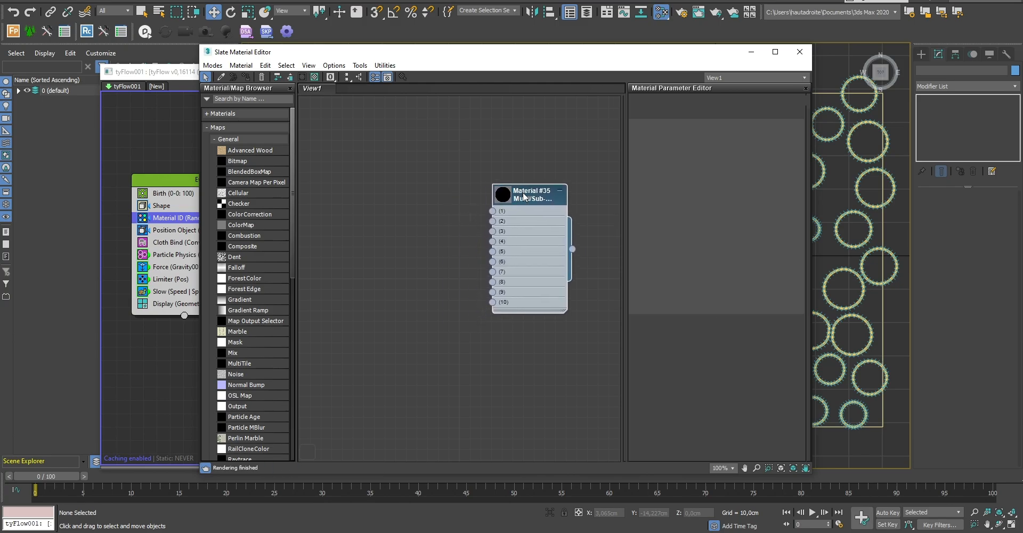
{"action": "left_click", "coordinate": [674, 130]}
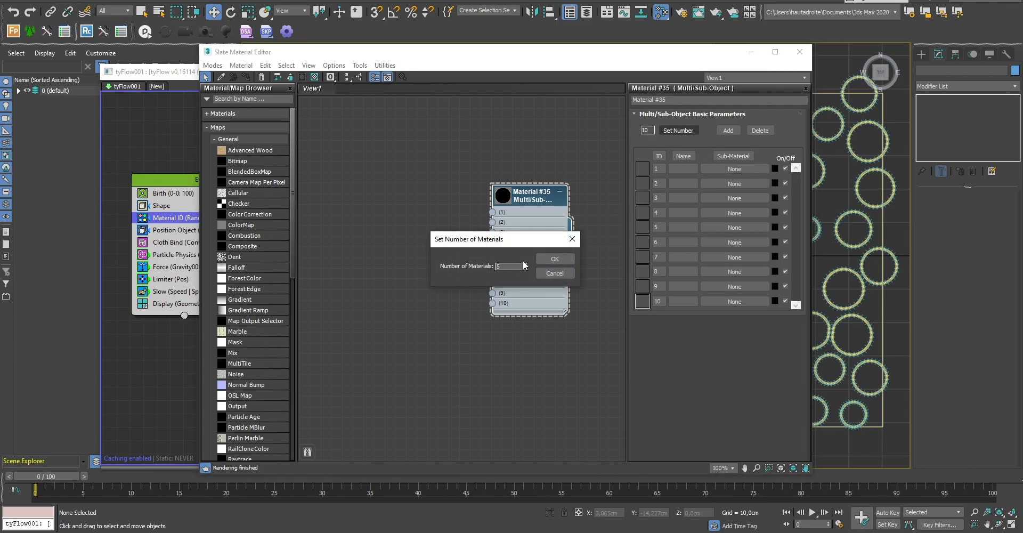
{"action": "type", "text": "5"}
{"action": "left_click", "coordinate": [553, 259]}
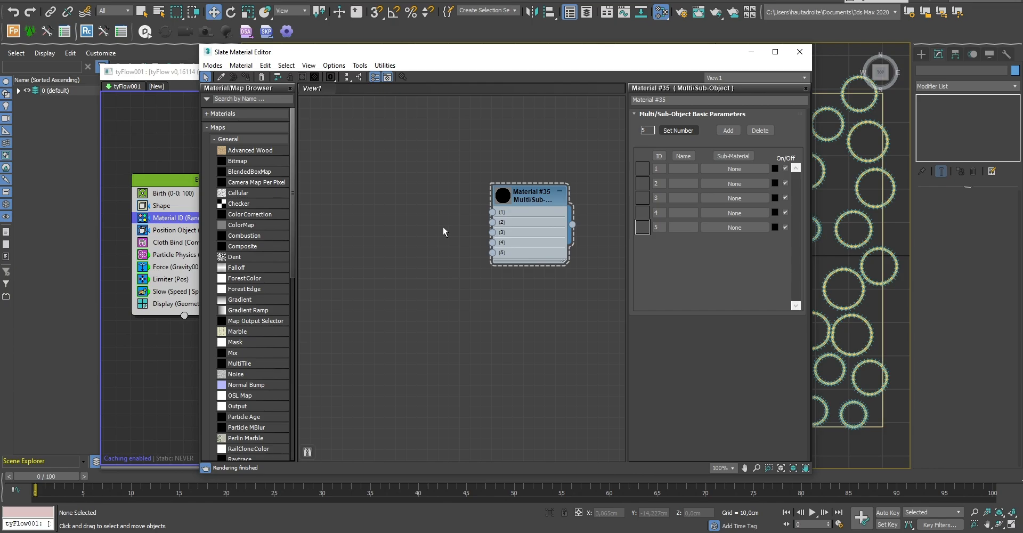
Create a Scanline Standard material and connect it to slot 1 of the Multi/Sub-Object material
{"action": "right_click", "coordinate": [441, 223]}
{"action": "mouse_move", "coordinate": [490, 232]}
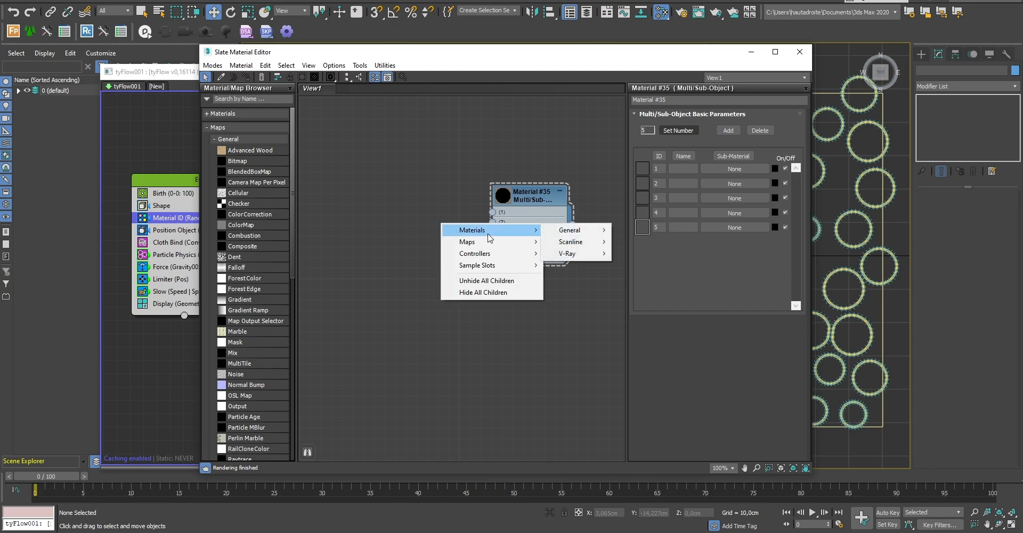
{"action": "mouse_move", "coordinate": [577, 235]}
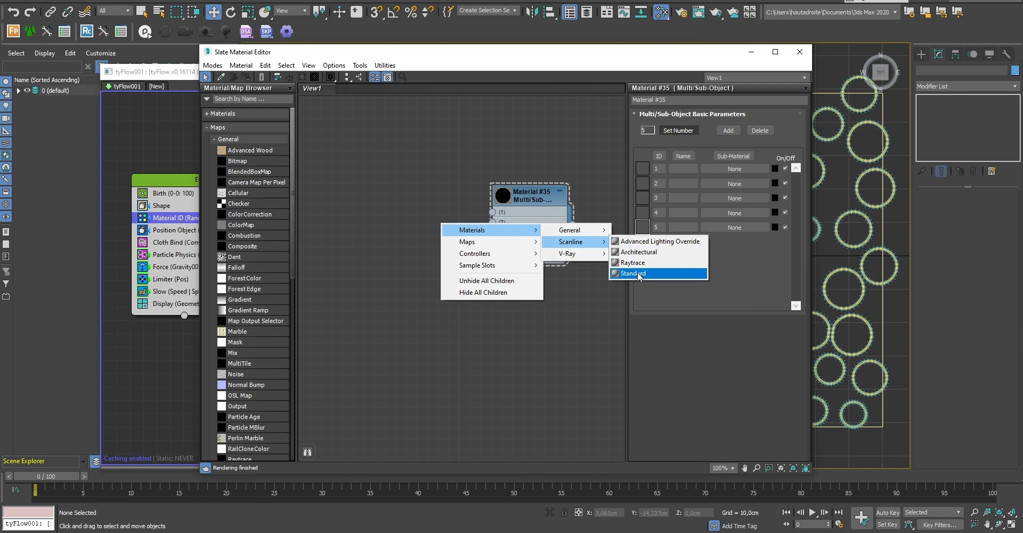
{"action": "left_click", "coordinate": [639, 274]}
{"action": "left_click_drag", "start_coordinate": [437, 235], "coordinate": [382, 169]}
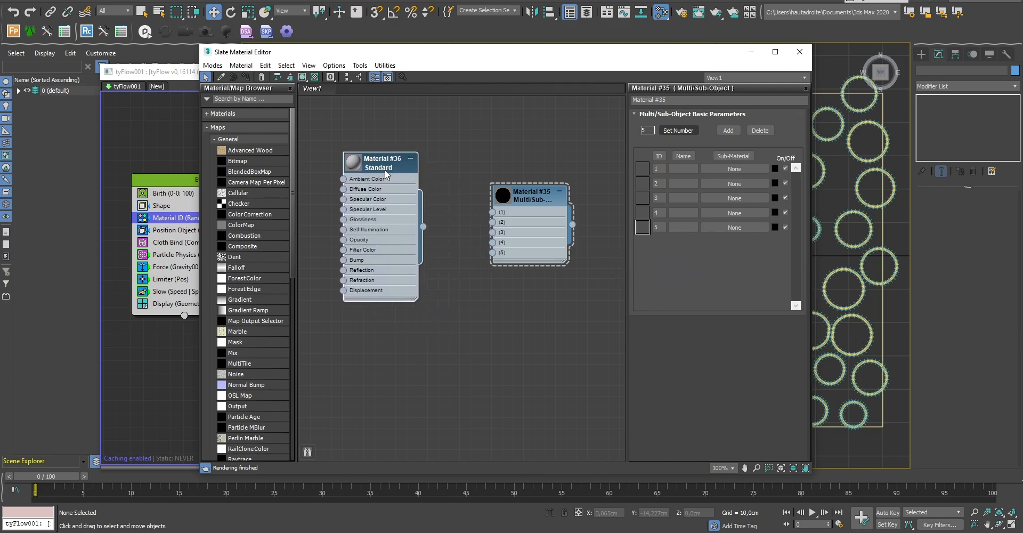
{"action": "left_click_drag", "start_coordinate": [422, 225], "coordinate": [492, 212]}
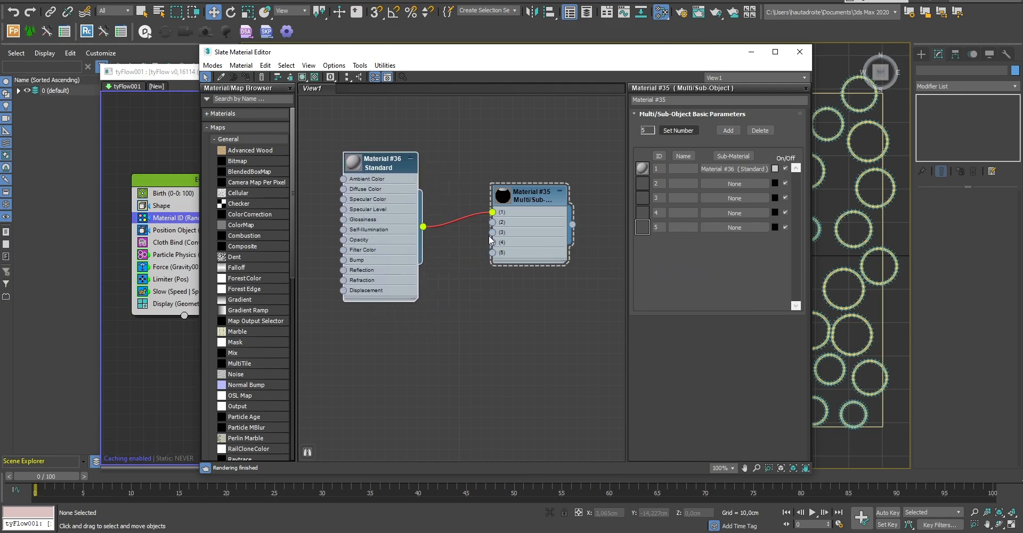
Set the Standard material's ambient and diffuse color to red
{"action": "double_click", "coordinate": [388, 169]}
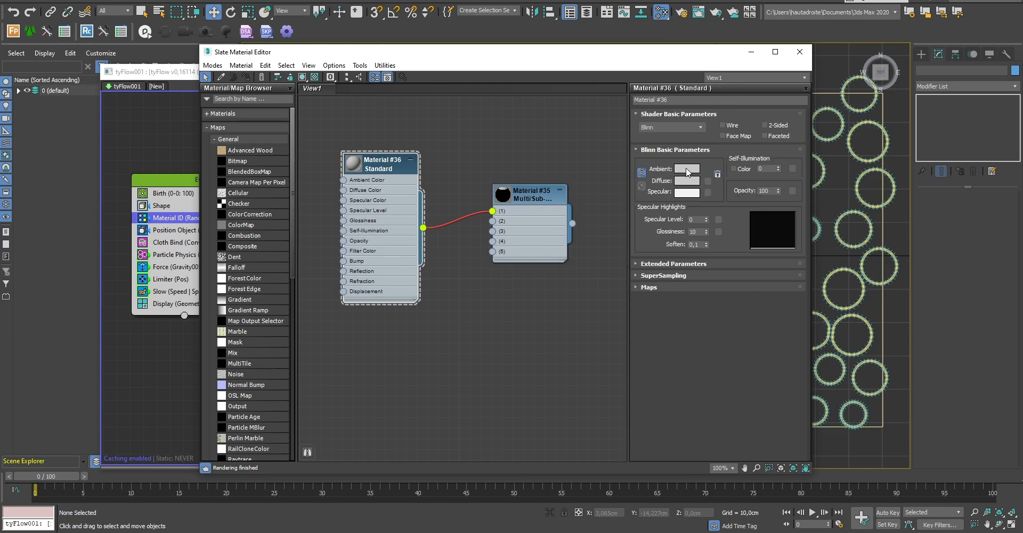
{"action": "left_click", "coordinate": [687, 167]}
{"action": "left_click_drag", "start_coordinate": [397, 92], "coordinate": [409, 92]}
{"action": "left_click", "coordinate": [396, 143]}
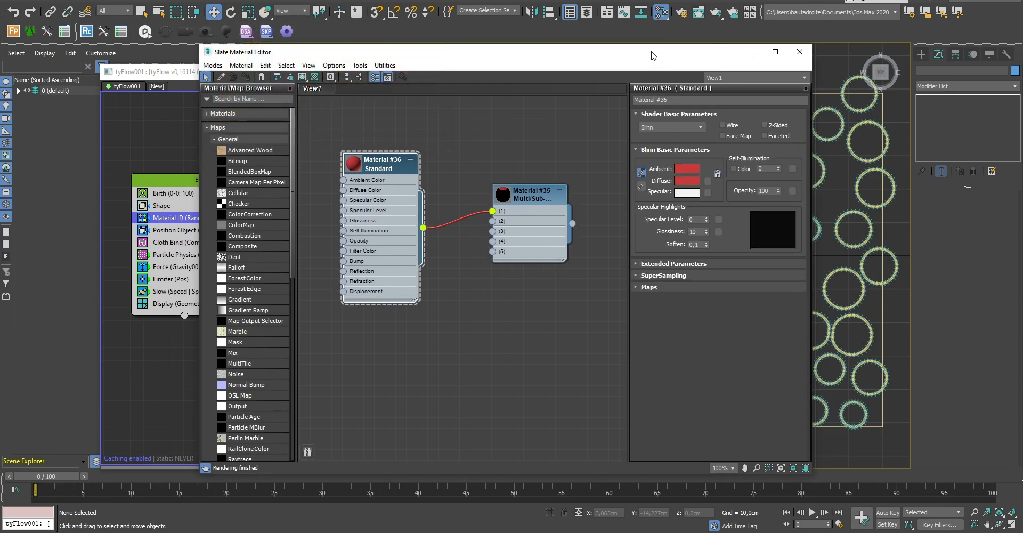
Select the tyFlow object in the viewport and assign the Multi/Sub-Object material to it
{"action": "left_click_drag", "start_coordinate": [653, 54], "coordinate": [565, 61]}
{"action": "left_click", "coordinate": [763, 280]}
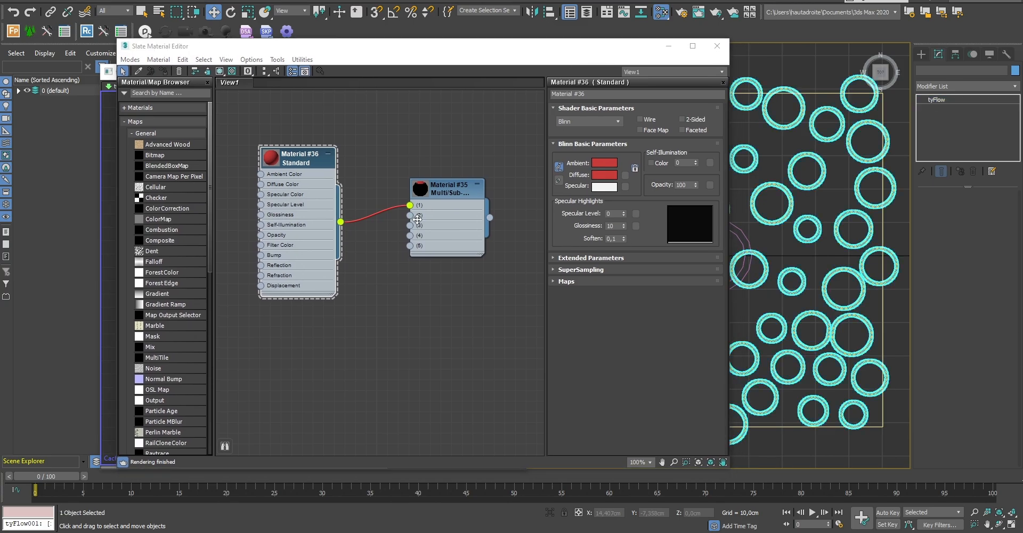
{"action": "right_click", "coordinate": [447, 190]}
{"action": "left_click", "coordinate": [461, 205]}
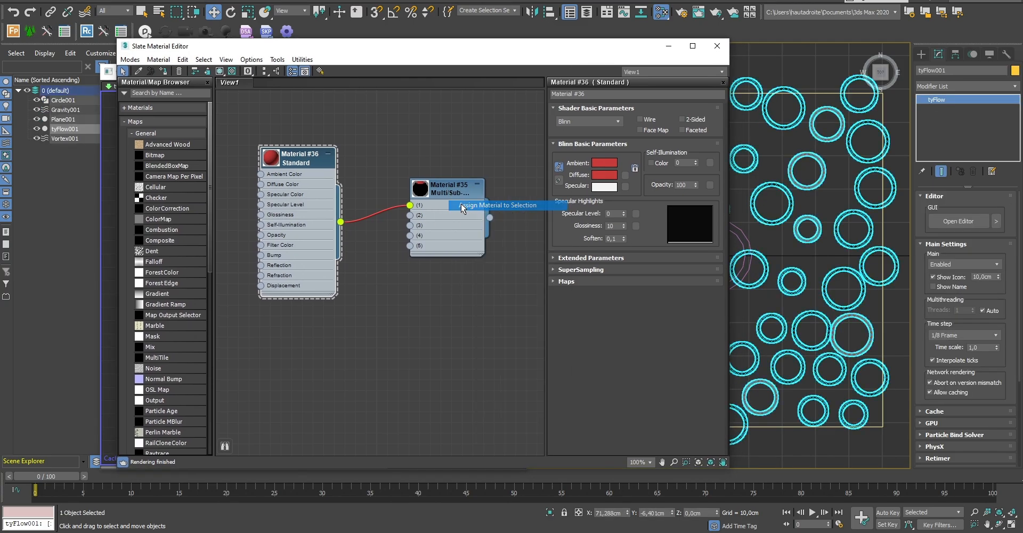
{"action": "left_click", "coordinate": [762, 306]}
{"action": "scroll", "coordinate": [778, 307], "scroll_direction": "up", "scroll_amount": 2}
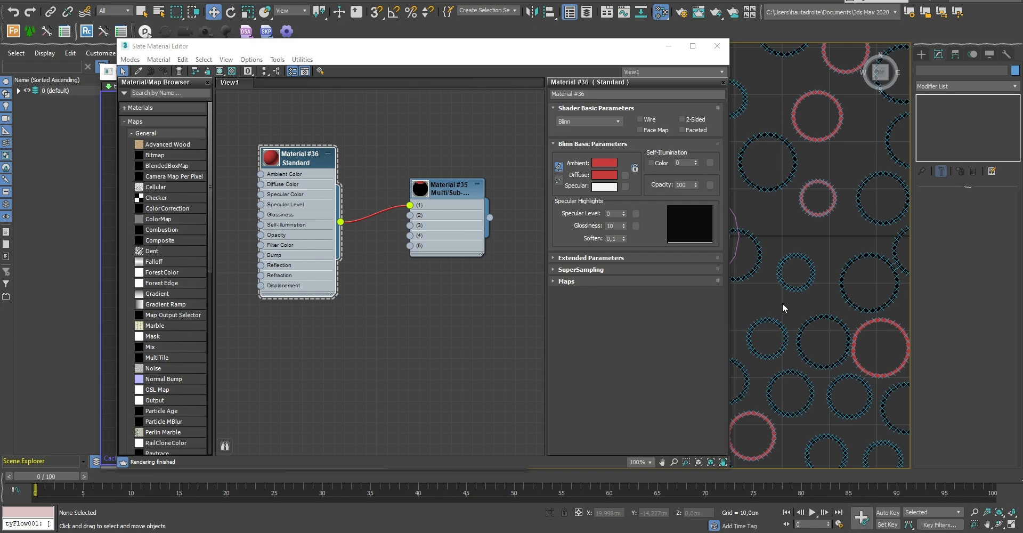
{"action": "middle_click_drag", "start_coordinate": [801, 305], "coordinate": [826, 216]}
{"action": "scroll", "coordinate": [792, 350], "scroll_direction": "up", "scroll_amount": 2}
Duplicate the red Standard material and connect the copy to slot 2 of the Multi/Sub-Object material
{"action": "left_click_drag", "start_coordinate": [297, 160], "coordinate": [297, 227]}
{"action": "left_click", "coordinate": [329, 148]}
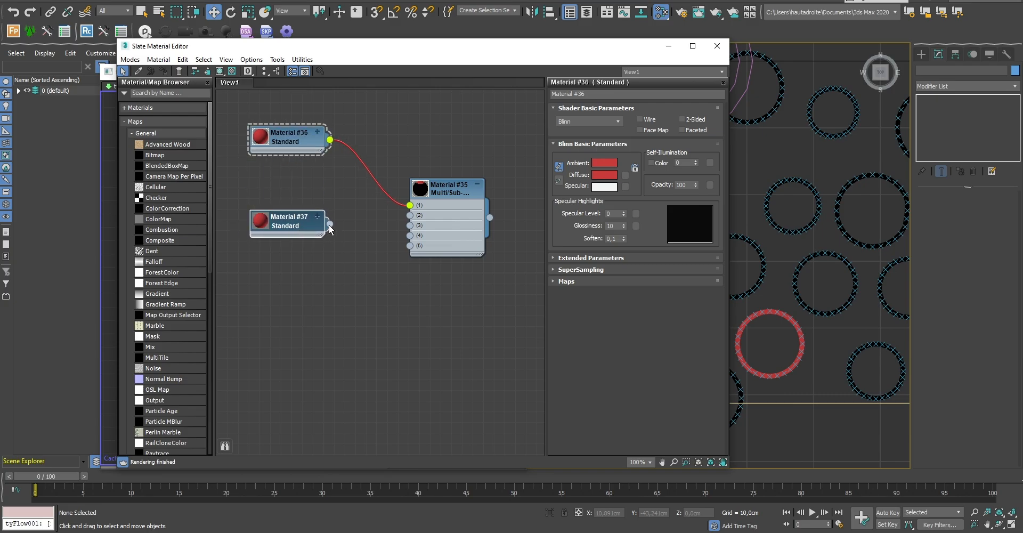
{"action": "left_click_drag", "start_coordinate": [404, 215], "coordinate": [409, 215]}
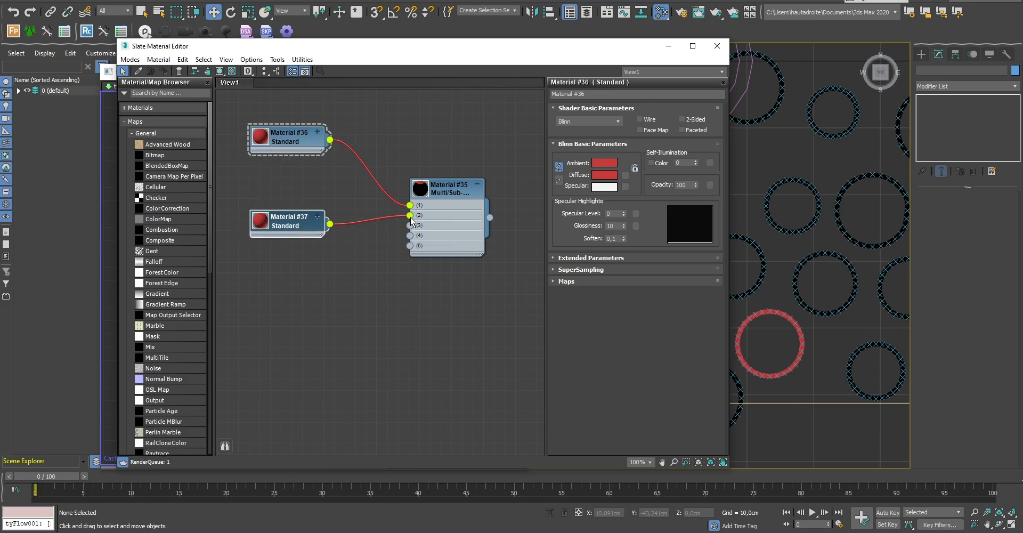
Change the ambient and diffuse color of the slot 2 material to yellow-green
{"action": "double_click", "coordinate": [287, 222]}
{"action": "left_click", "coordinate": [597, 162]}
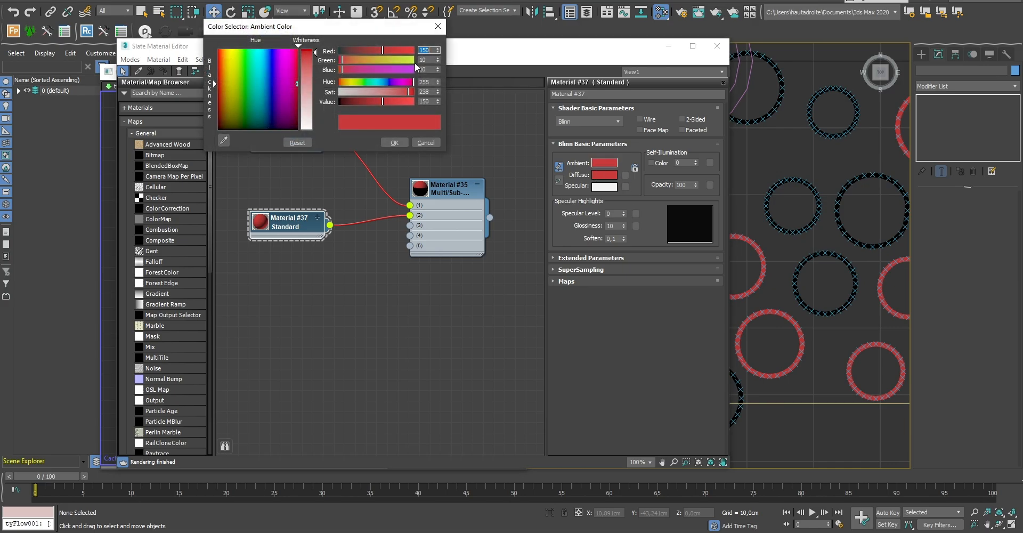
{"action": "left_click", "coordinate": [357, 82]}
{"action": "left_click", "coordinate": [394, 142]}
Connect a duplicate of the yellow-green material to slot 3 and change its ambient color to emerald green
{"action": "left_click_drag", "start_coordinate": [303, 233], "coordinate": [411, 225], "text": "shift"}
{"action": "double_click", "coordinate": [299, 286]}
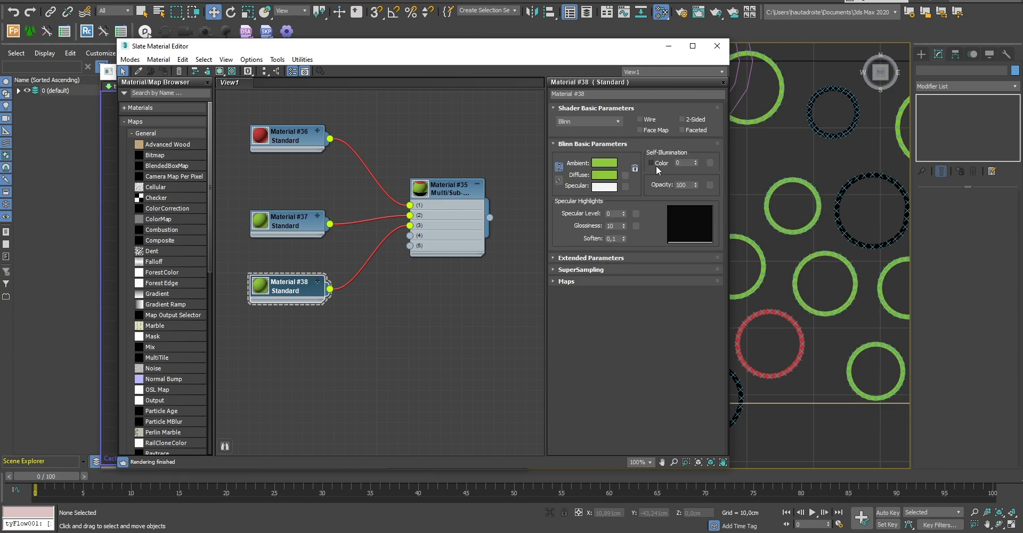
{"action": "left_click", "coordinate": [605, 164]}
{"action": "left_click", "coordinate": [366, 79]}
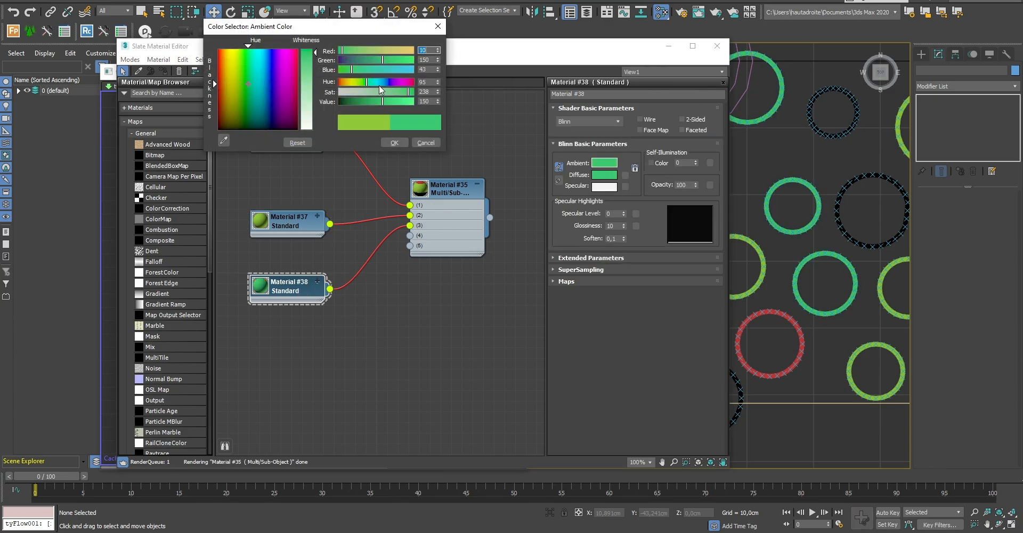
Connect a duplicate of the emerald green material to slot 4 and set its ambient color to light blue, RGB 10, 89, 150
{"action": "left_click_drag", "start_coordinate": [287, 291], "coordinate": [286, 342], "text": "shift"}
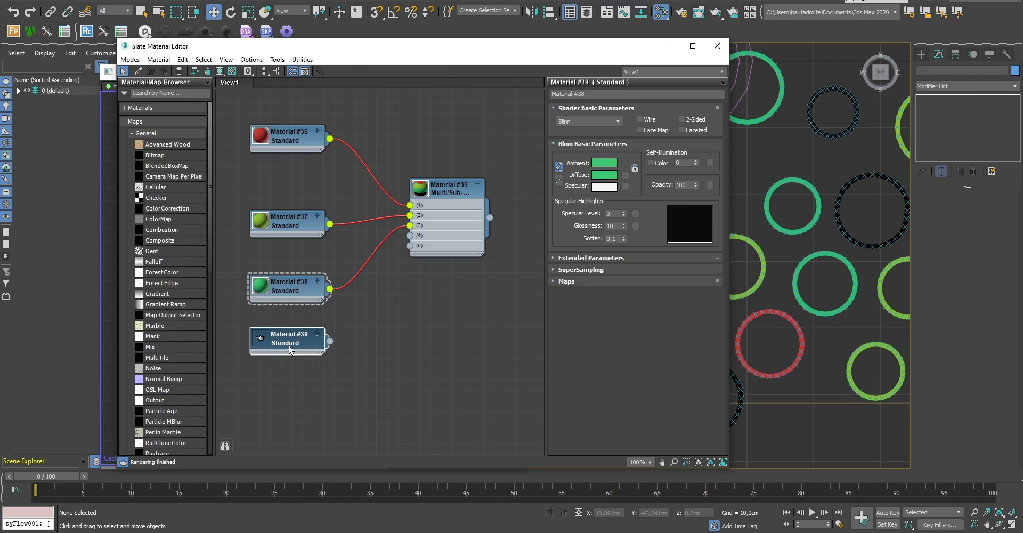
{"action": "left_click_drag", "start_coordinate": [387, 258], "coordinate": [410, 235]}
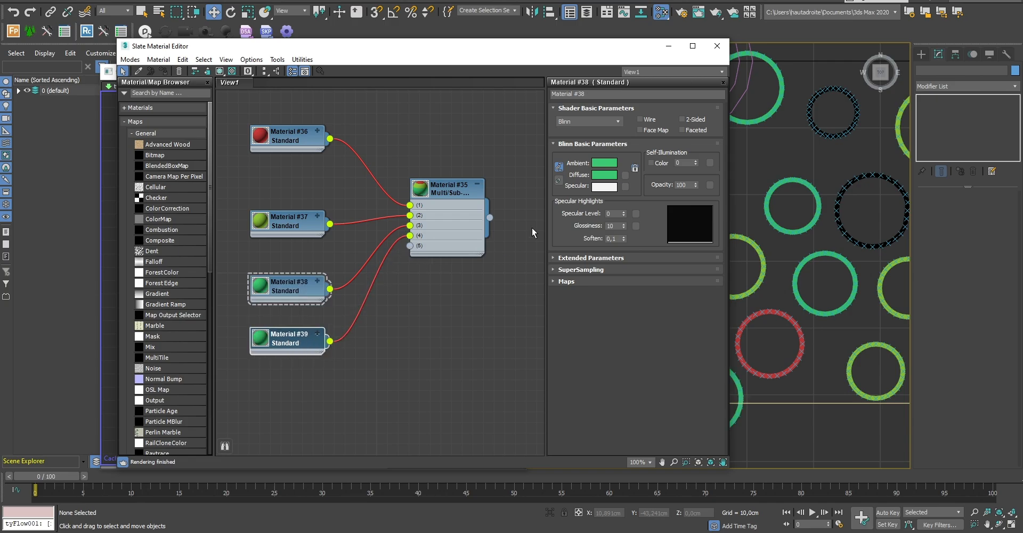
{"action": "double_click", "coordinate": [286, 336]}
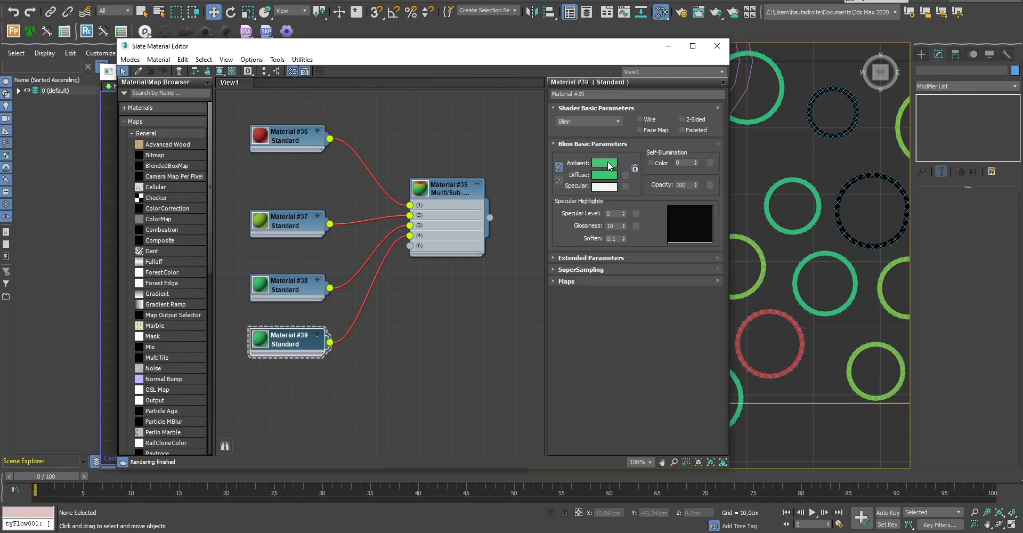
{"action": "left_click", "coordinate": [604, 163]}
{"action": "left_click", "coordinate": [383, 80]}
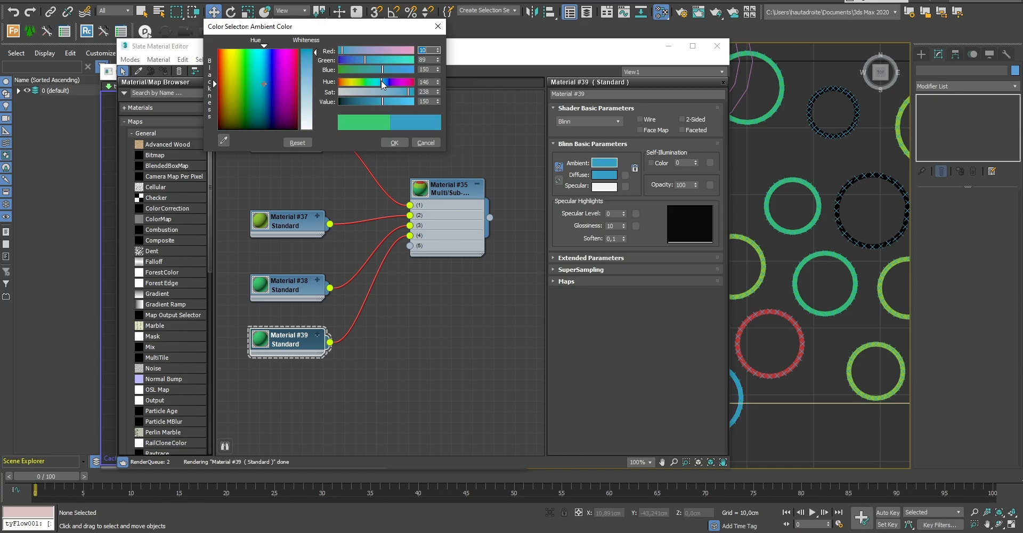
{"action": "left_click", "coordinate": [394, 143]}
Duplicate the light blue material, recolored dark blue, and connect the copy to slot 5 of the Multi/Sub-Object material
{"action": "middle_click_drag", "start_coordinate": [394, 345], "coordinate": [447, 187]}
{"action": "left_click_drag", "start_coordinate": [326, 182], "coordinate": [327, 245], "text": "shift"}
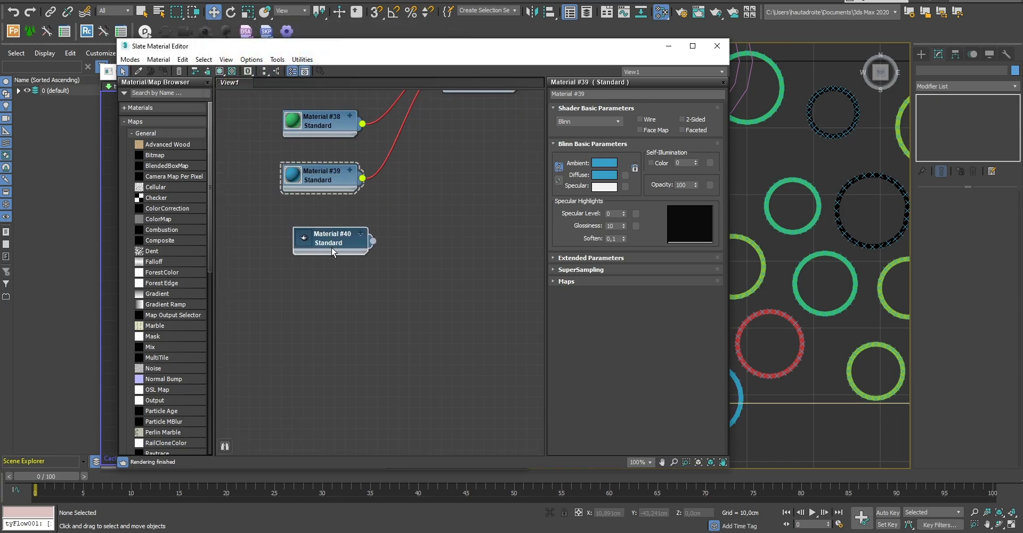
{"action": "double_click", "coordinate": [328, 245]}
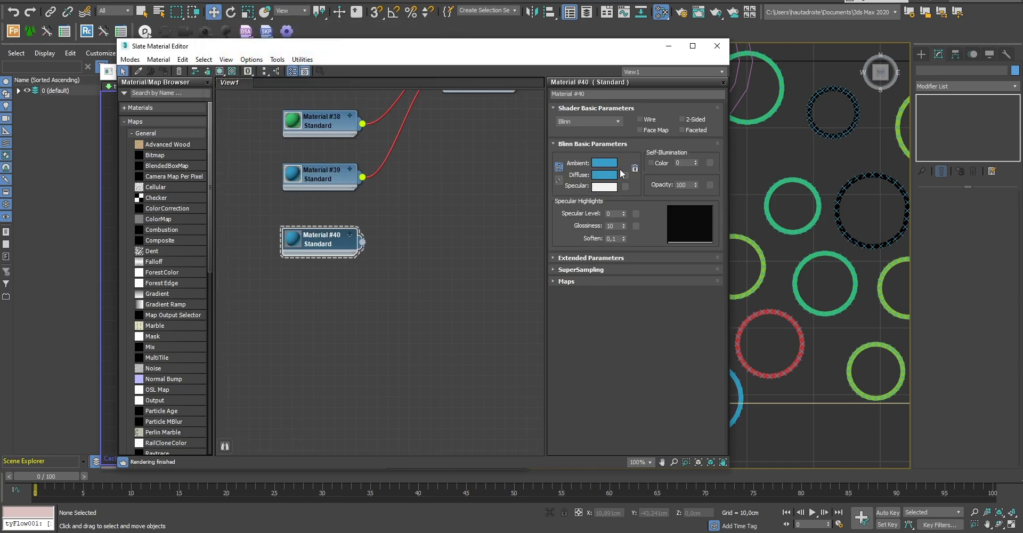
{"action": "left_click", "coordinate": [604, 162]}
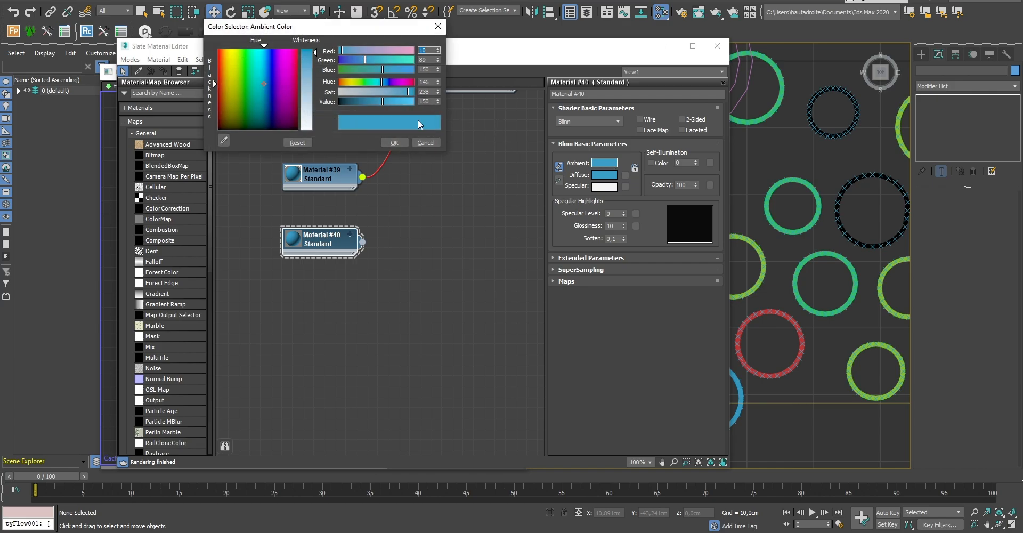
{"action": "left_click", "coordinate": [386, 82]}
{"action": "left_click", "coordinate": [394, 142]}
{"action": "middle_click_drag", "start_coordinate": [446, 194], "coordinate": [407, 336]}
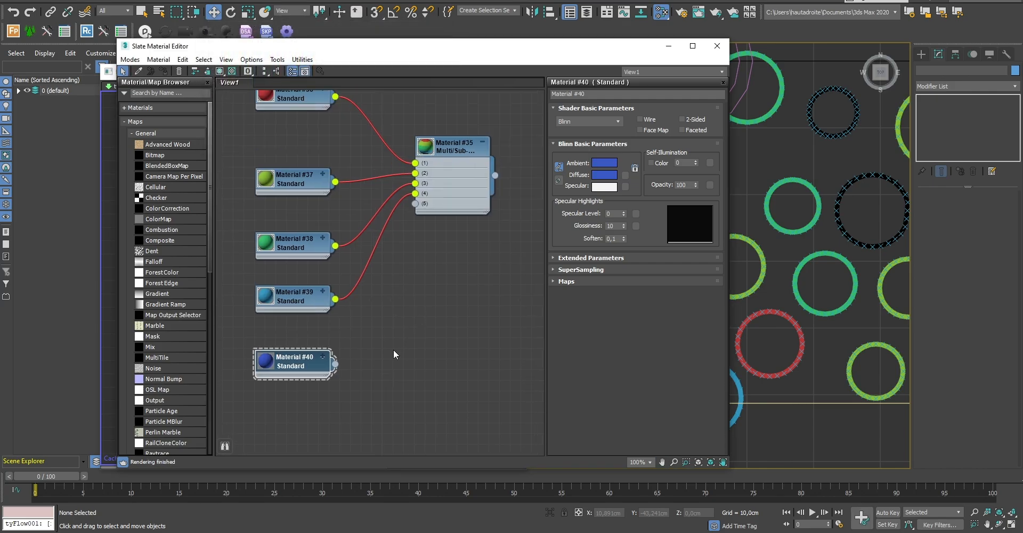
{"action": "left_click_drag", "start_coordinate": [335, 365], "coordinate": [415, 203]}
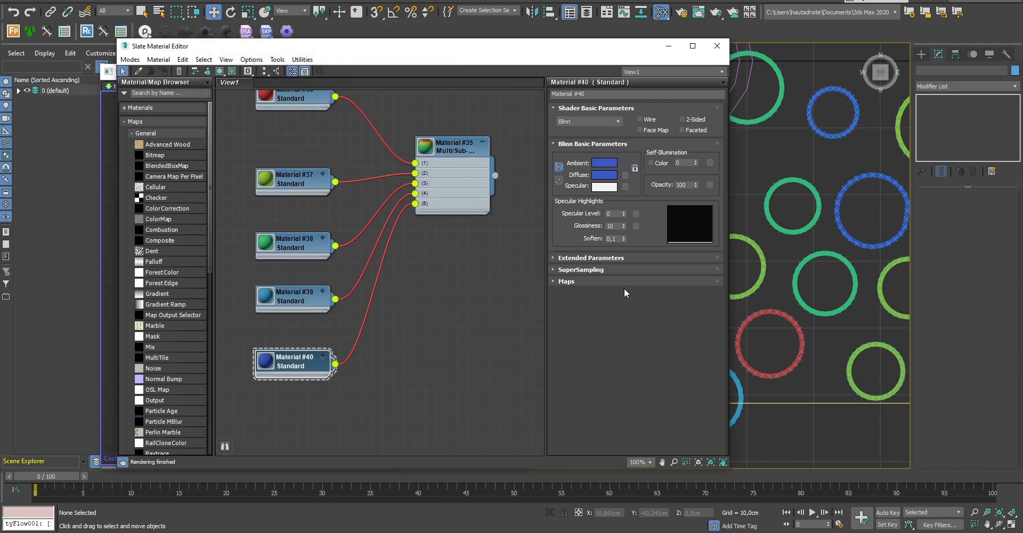
Play the simulation to check the colored cloth circles in the Top view, and rewind it to the first frame
{"action": "scroll", "coordinate": [791, 256], "scroll_direction": "down", "scroll_amount": 5}
{"action": "middle_click_drag", "start_coordinate": [789, 261], "coordinate": [762, 357]}
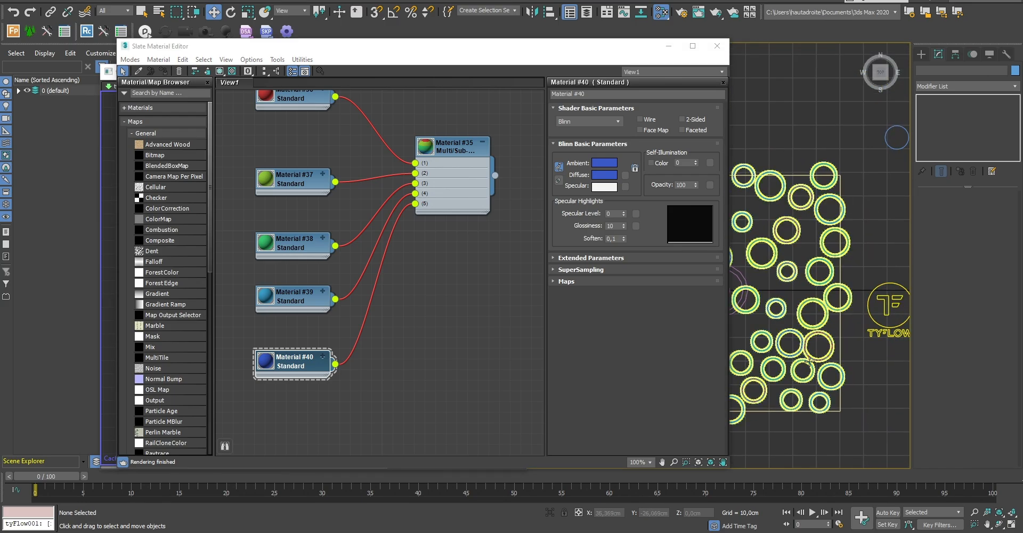
{"action": "scroll", "coordinate": [830, 326], "scroll_direction": "up", "scroll_amount": 5}
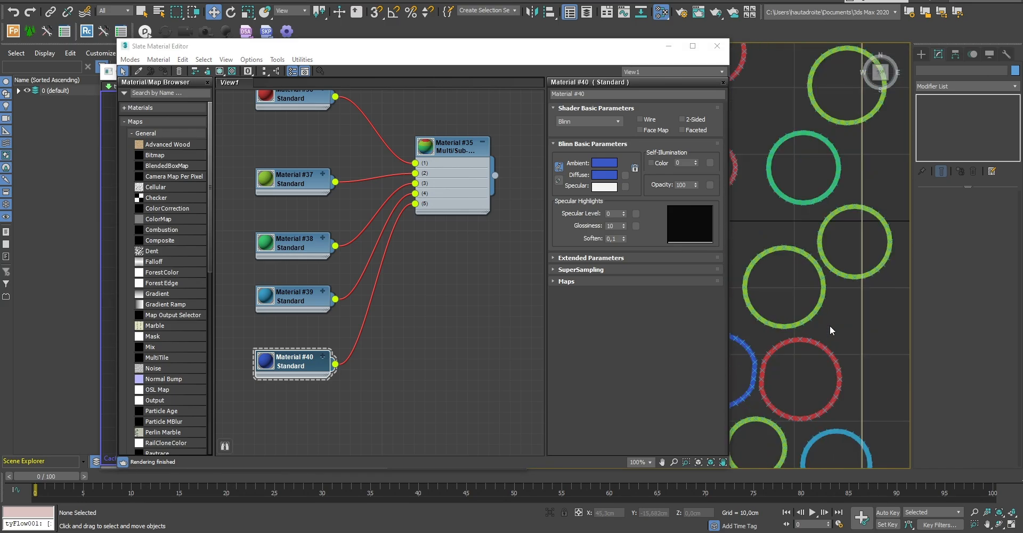
{"action": "middle_click_drag", "start_coordinate": [833, 316], "coordinate": [871, 201]}
{"action": "left_click", "coordinate": [810, 514]}
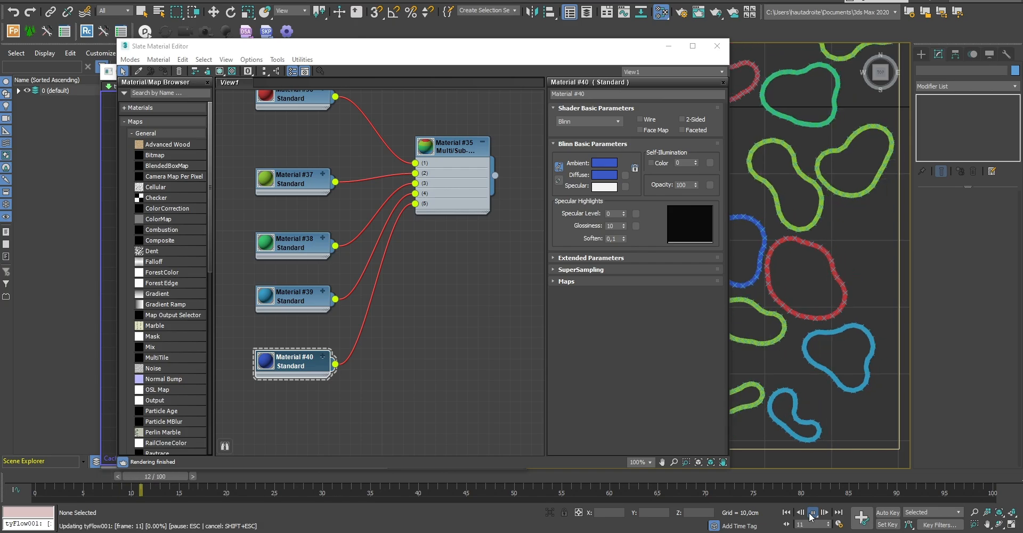
{"action": "left_click", "coordinate": [786, 512]}
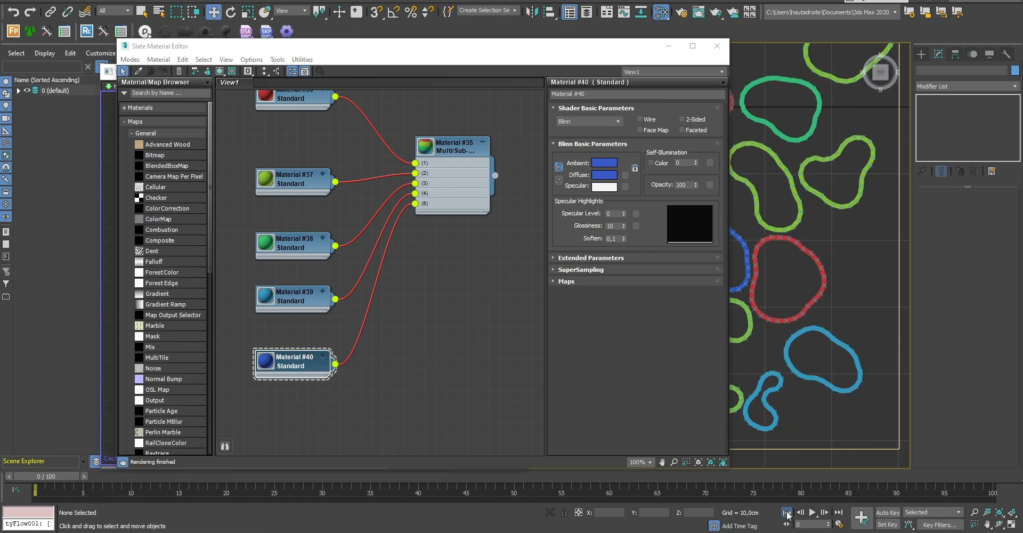
Move the red and dark blue material nodes closer to the other materials, and minimize the material and tyFlow editors
{"action": "left_click_drag", "start_coordinate": [300, 372], "coordinate": [302, 340]}
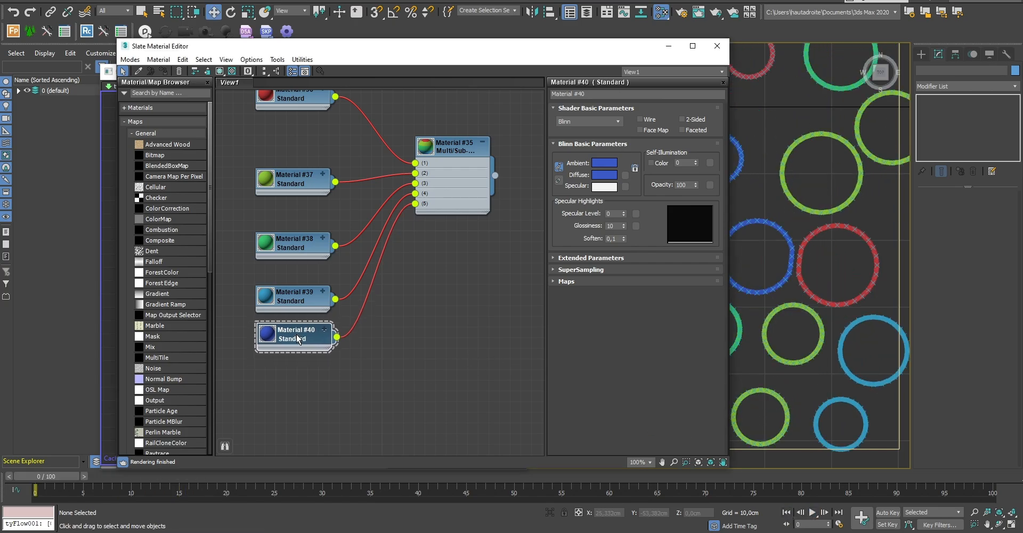
{"action": "left_click_drag", "start_coordinate": [312, 112], "coordinate": [311, 133]}
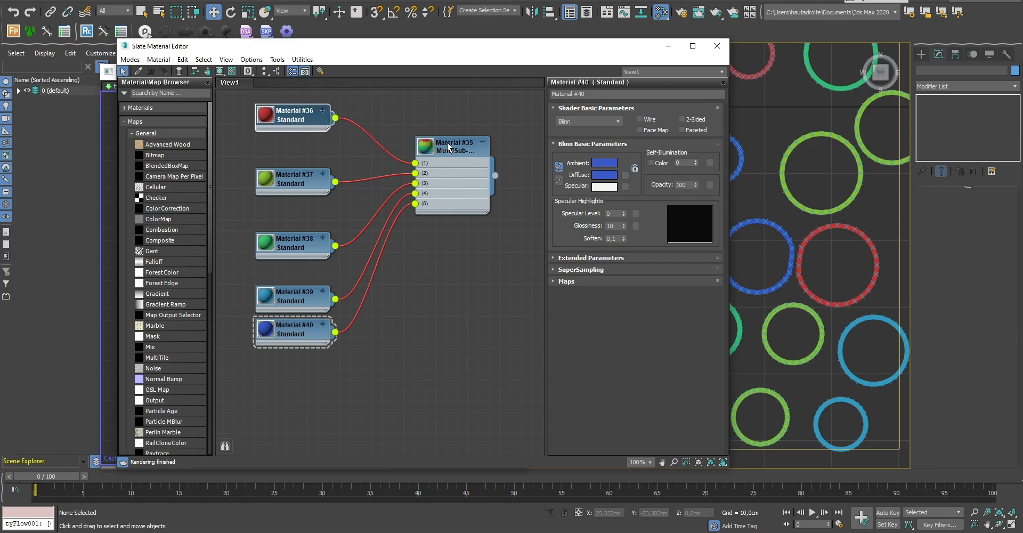
{"action": "left_click", "coordinate": [669, 47]}
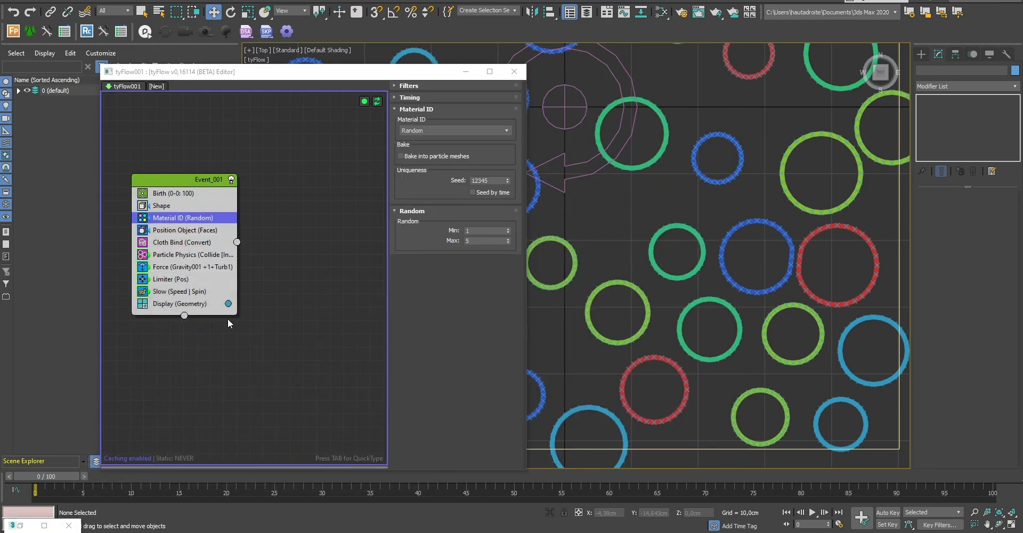
{"action": "left_click", "coordinate": [465, 72]}
Add an OpenSubdiv modifier to the tyFlow object and deselect the object
{"action": "scroll", "coordinate": [609, 224], "scroll_direction": "down", "scroll_amount": 3}
{"action": "middle_click_drag", "start_coordinate": [609, 219], "coordinate": [560, 320]}
{"action": "middle_click_drag", "start_coordinate": [683, 349], "coordinate": [665, 299], "text": "alt"}
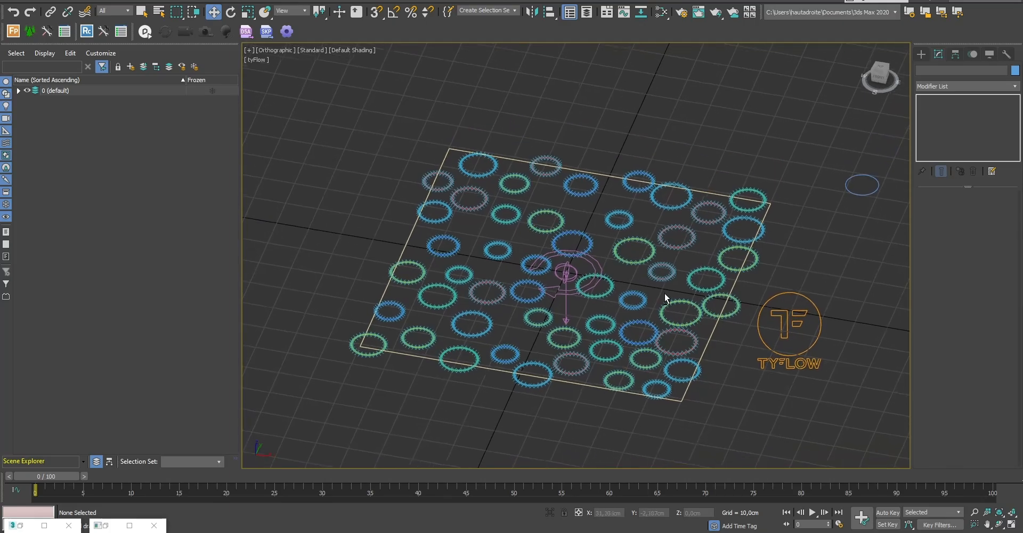
{"action": "scroll", "coordinate": [596, 342], "scroll_direction": "up", "scroll_amount": 2}
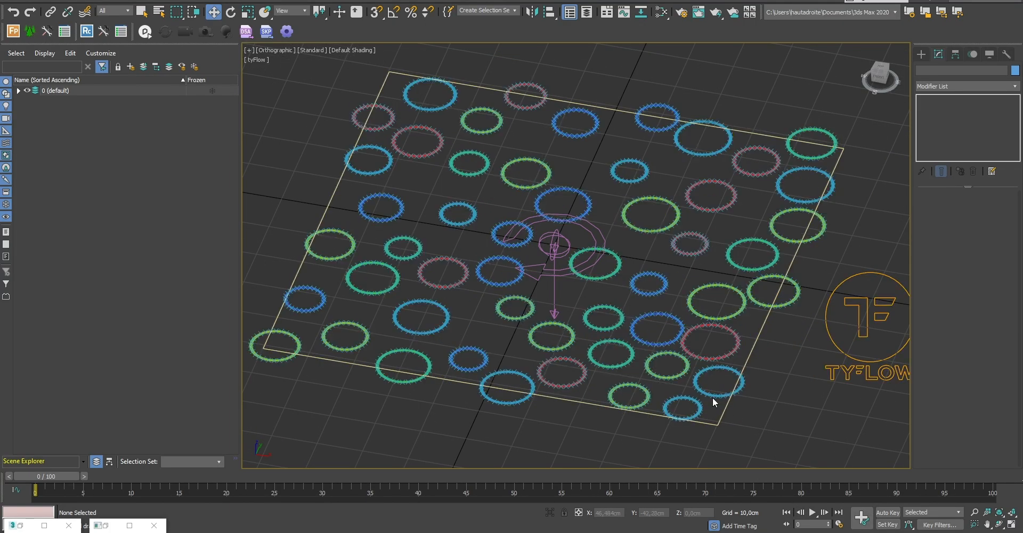
{"action": "left_click", "coordinate": [740, 393]}
{"action": "scroll", "coordinate": [740, 392], "scroll_direction": "up", "scroll_amount": 4}
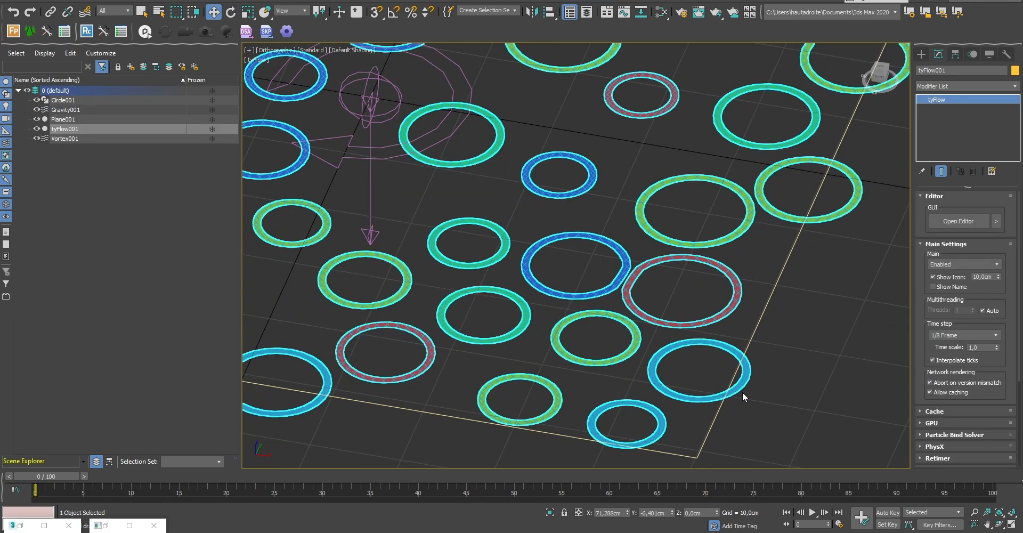
{"action": "scroll", "coordinate": [740, 392], "scroll_direction": "down", "scroll_amount": 2}
{"action": "left_click", "coordinate": [942, 88]}
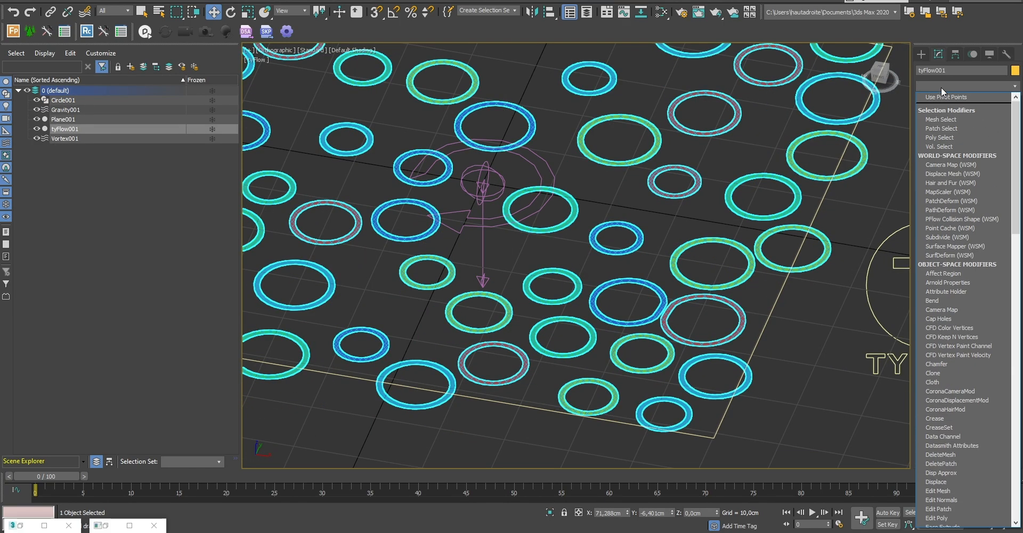
{"action": "type", "text": "o"}
{"action": "left_click", "coordinate": [946, 98]}
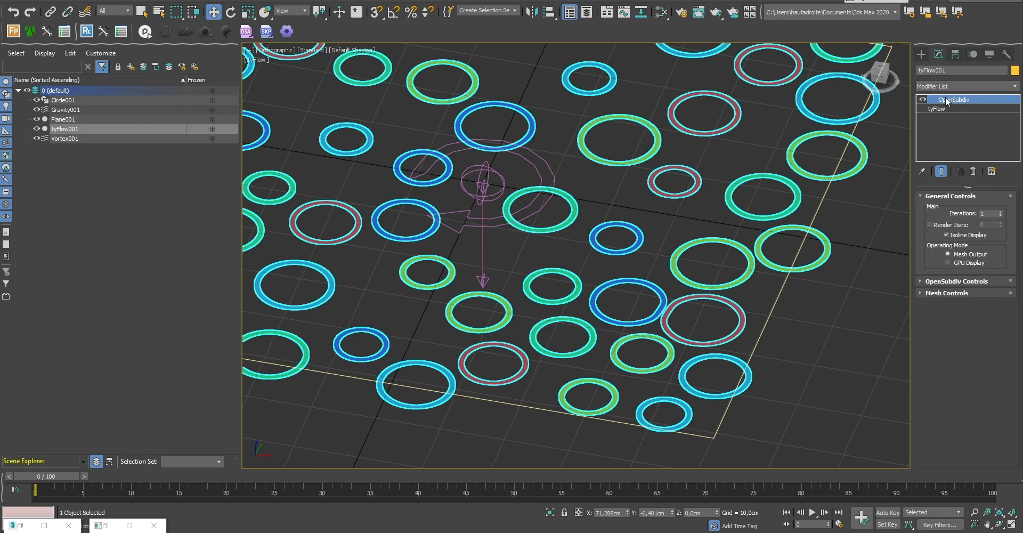
{"action": "left_click", "coordinate": [779, 375]}
Play the simulation in short runs to check the smoothed cloth rings as they deform and collide
{"action": "scroll", "coordinate": [680, 322], "scroll_direction": "up", "scroll_amount": 6}
{"action": "scroll", "coordinate": [680, 322], "scroll_direction": "down", "scroll_amount": 3}
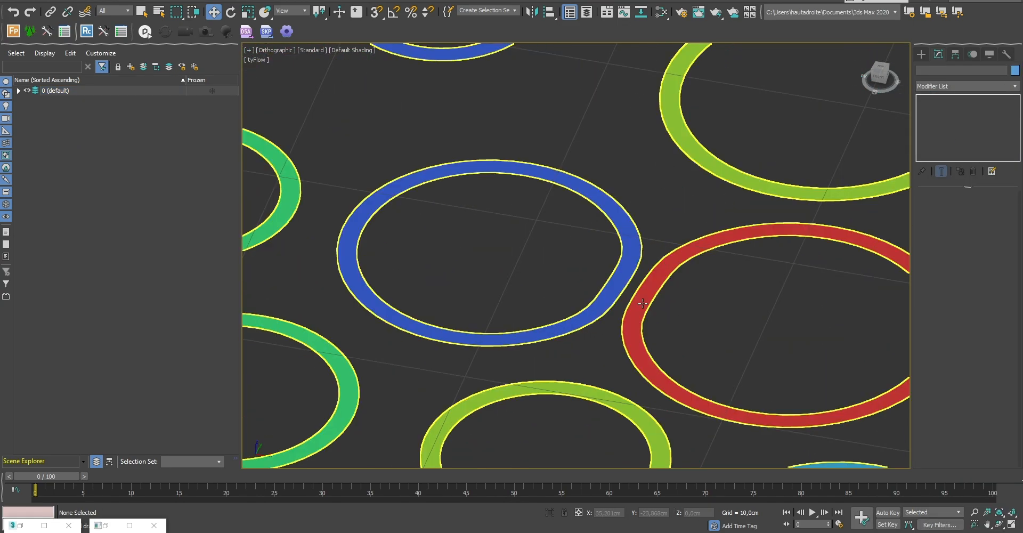
{"action": "left_click", "coordinate": [812, 512]}
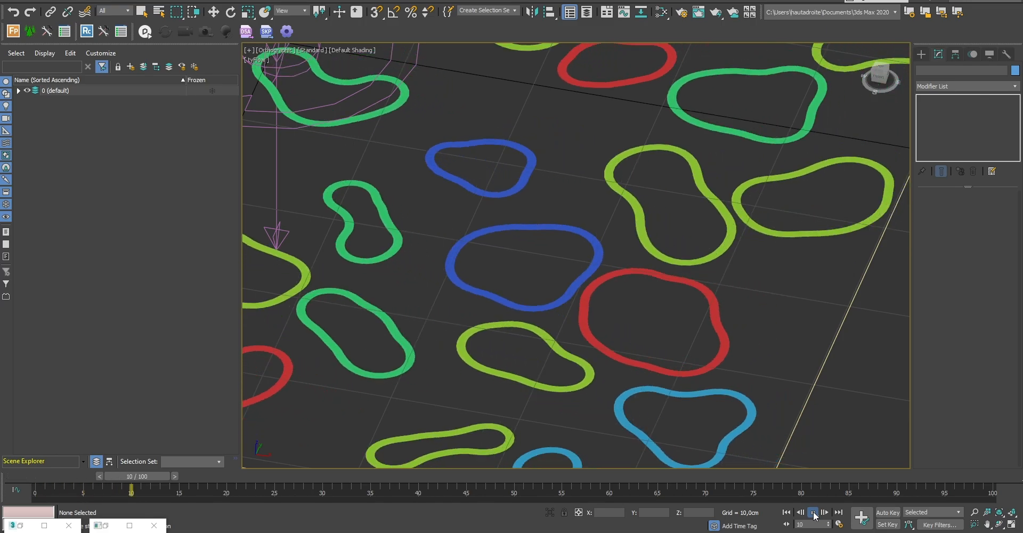
{"action": "left_click", "coordinate": [813, 513]}
{"action": "scroll", "coordinate": [440, 214], "scroll_direction": "down", "scroll_amount": 3}
{"action": "middle_click_drag", "start_coordinate": [439, 214], "coordinate": [715, 360]}
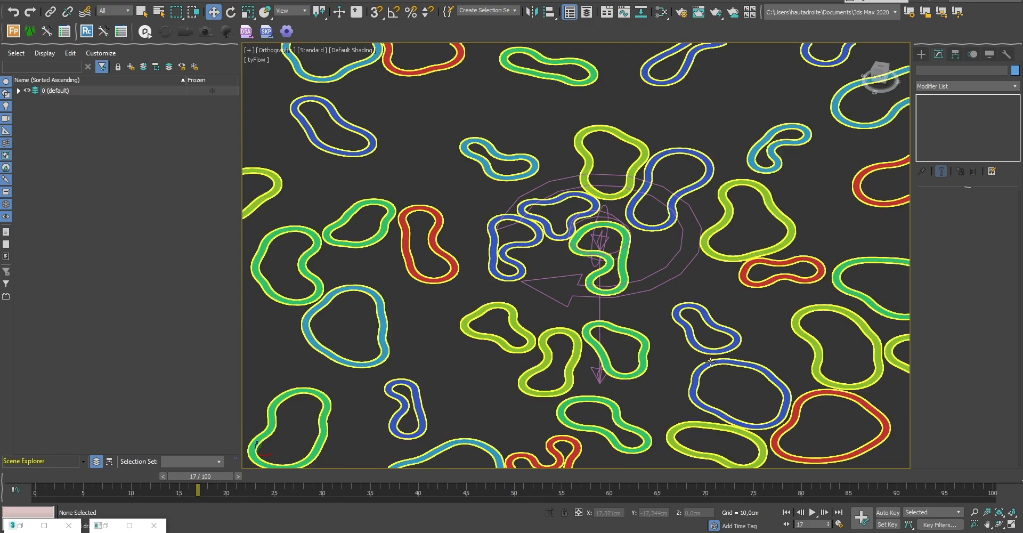
{"action": "left_click", "coordinate": [814, 512]}
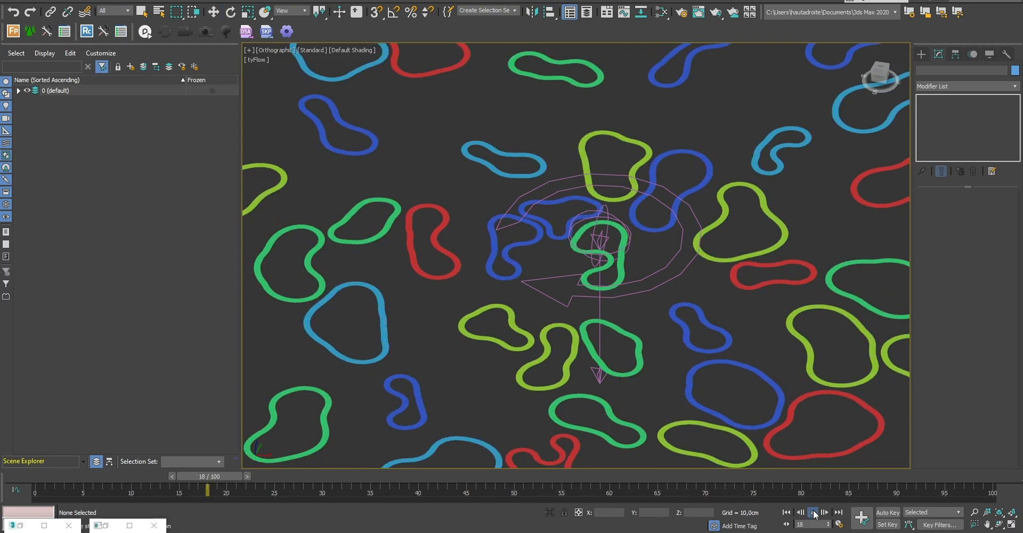
{"action": "left_click", "coordinate": [813, 512]}
Examine the gaps between neighbouring cloth rings around the vortex icon up close, seen from above
{"action": "scroll", "coordinate": [591, 256], "scroll_direction": "up", "scroll_amount": 3}
{"action": "scroll", "coordinate": [561, 210], "scroll_direction": "up", "scroll_amount": 4}
{"action": "scroll", "coordinate": [579, 186], "scroll_direction": "down", "scroll_amount": 4}
{"action": "middle_click_drag", "start_coordinate": [589, 211], "coordinate": [542, 307]}
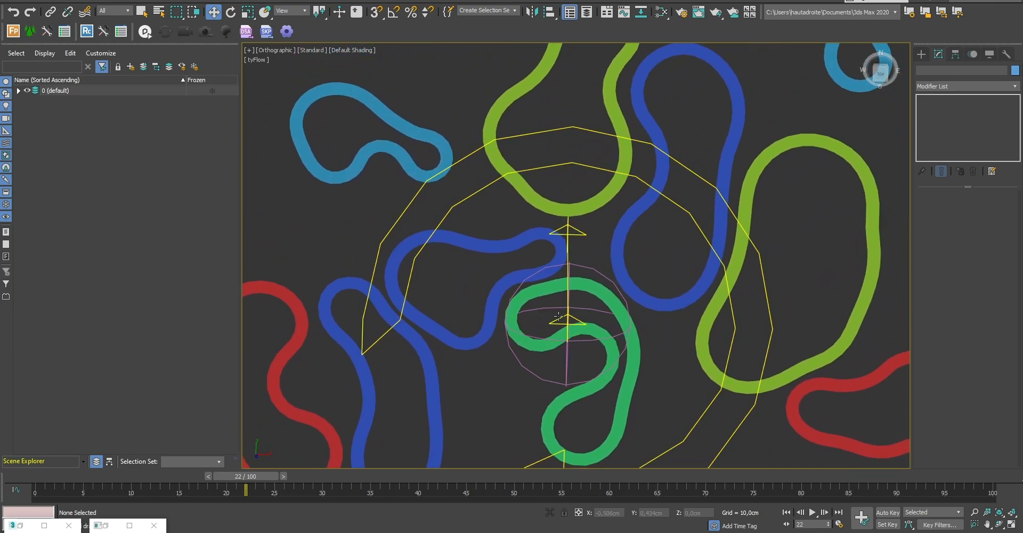
{"action": "scroll", "coordinate": [581, 270], "scroll_direction": "down", "scroll_amount": 6}
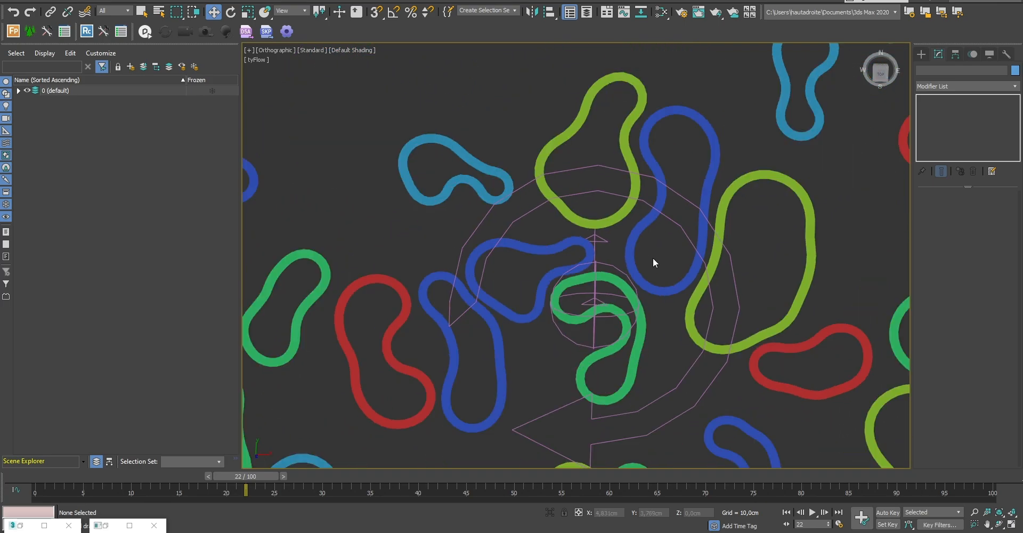
{"action": "scroll", "coordinate": [570, 274], "scroll_direction": "up", "scroll_amount": 6}
{"action": "middle_click_drag", "start_coordinate": [570, 274], "coordinate": [582, 257]}
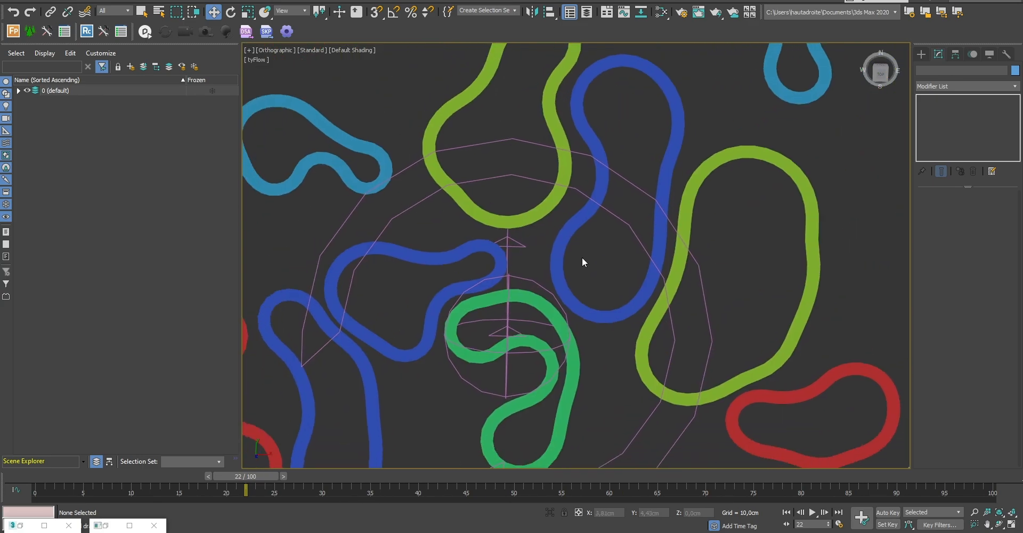
Set the outer shell amount of the tyFlow object's Cloth Bind operator to 0.4 and inspect the ring edges
{"action": "left_click", "coordinate": [18, 90]}
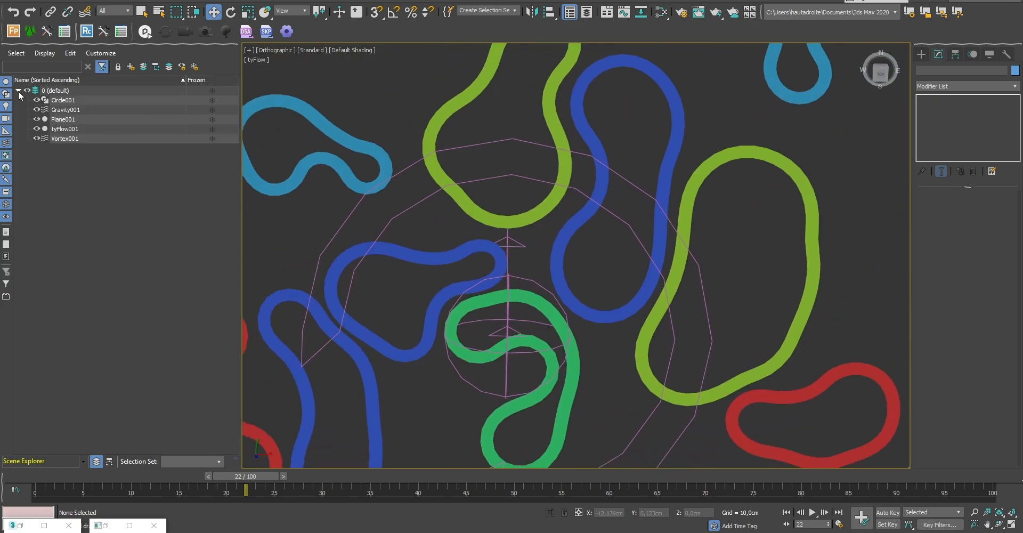
{"action": "left_click", "coordinate": [65, 129]}
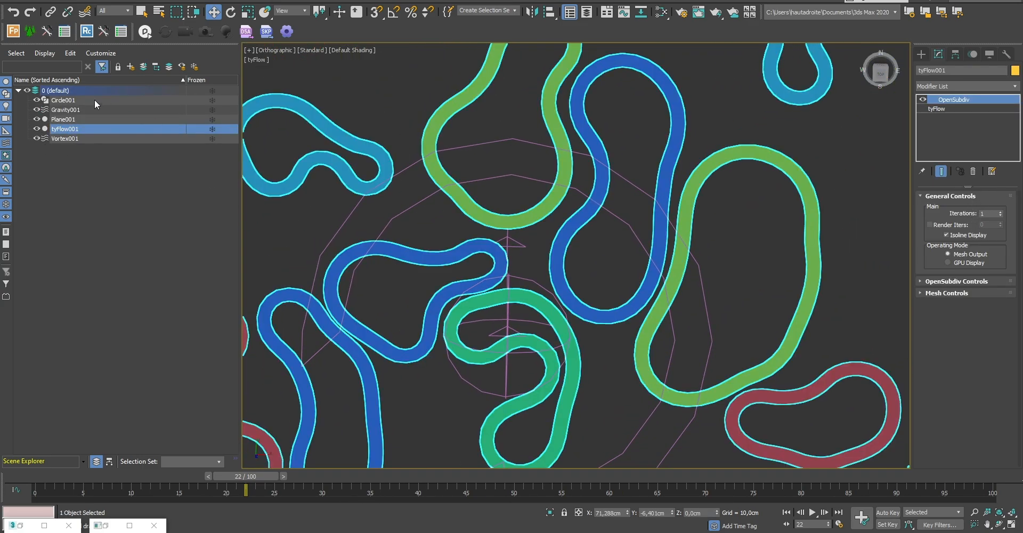
{"action": "left_click", "coordinate": [938, 109]}
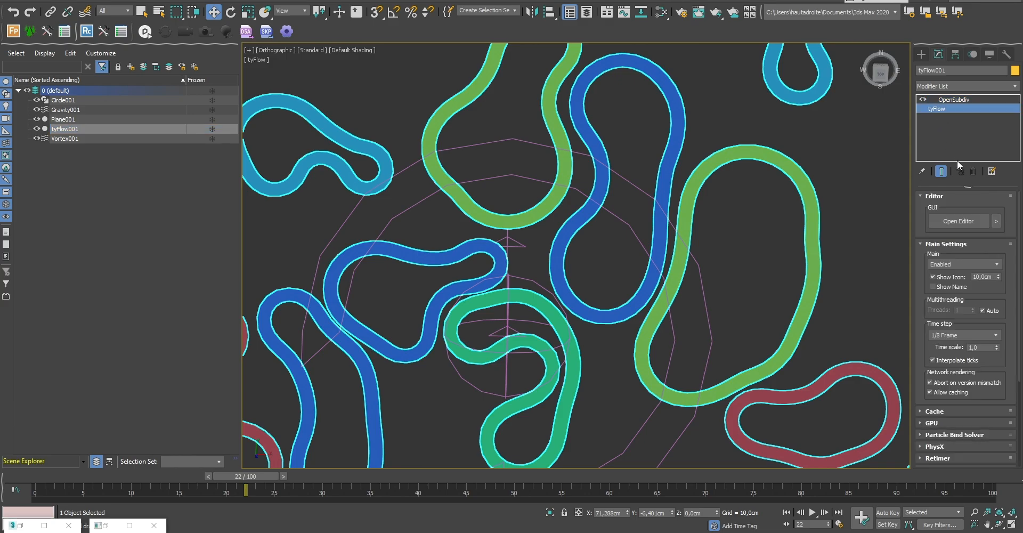
{"action": "left_click", "coordinate": [953, 221]}
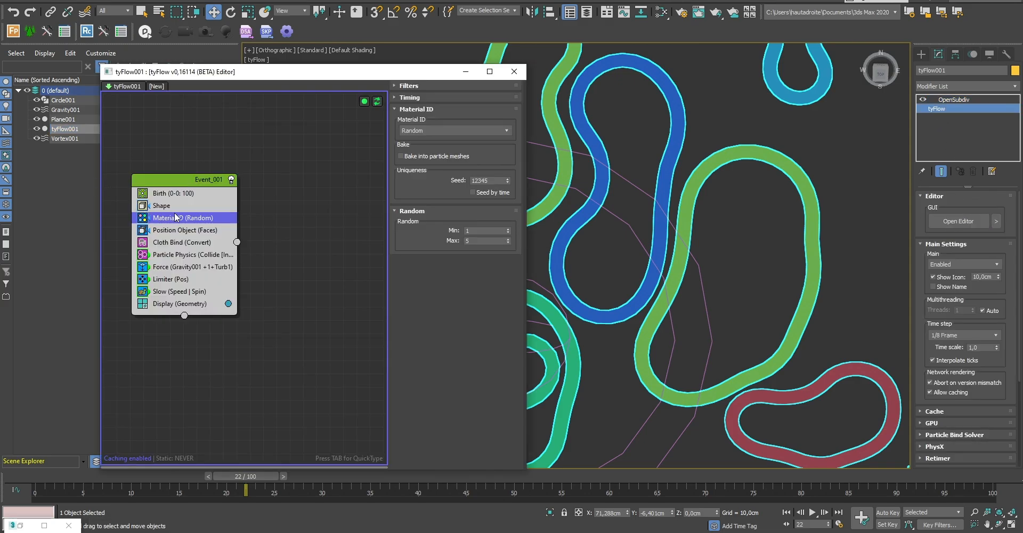
{"action": "left_click", "coordinate": [171, 243]}
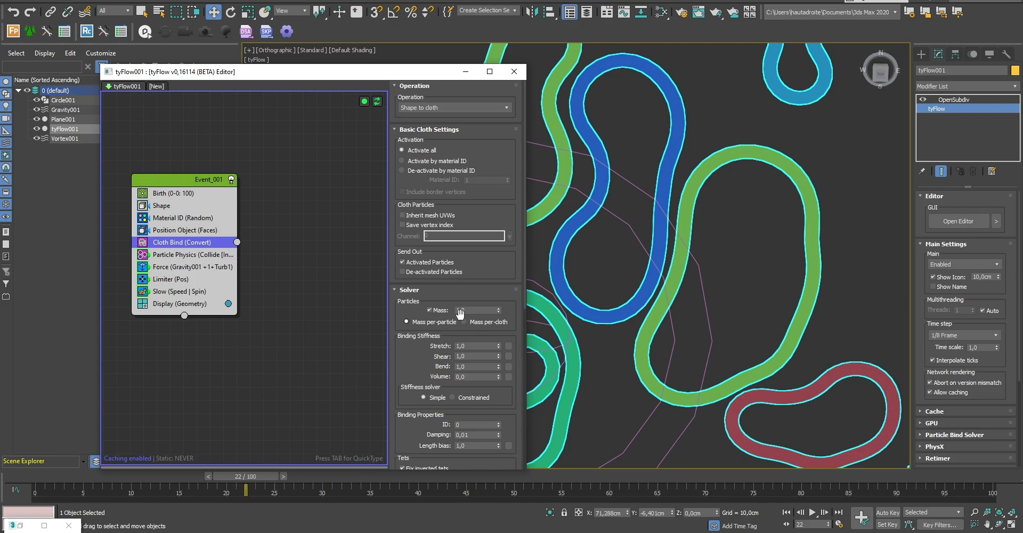
{"action": "left_click_drag", "start_coordinate": [409, 373], "coordinate": [420, 30]}
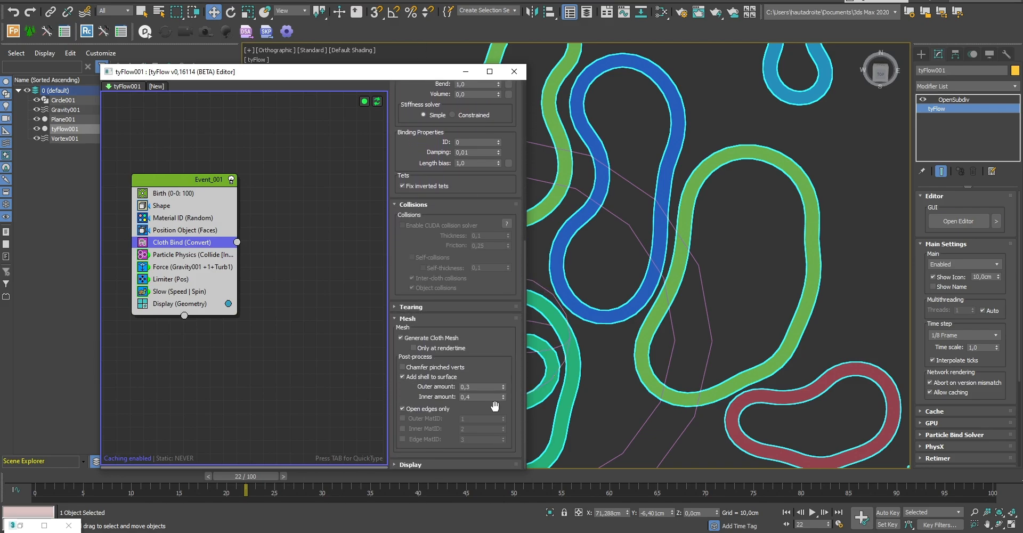
{"action": "left_click", "coordinate": [504, 385]}
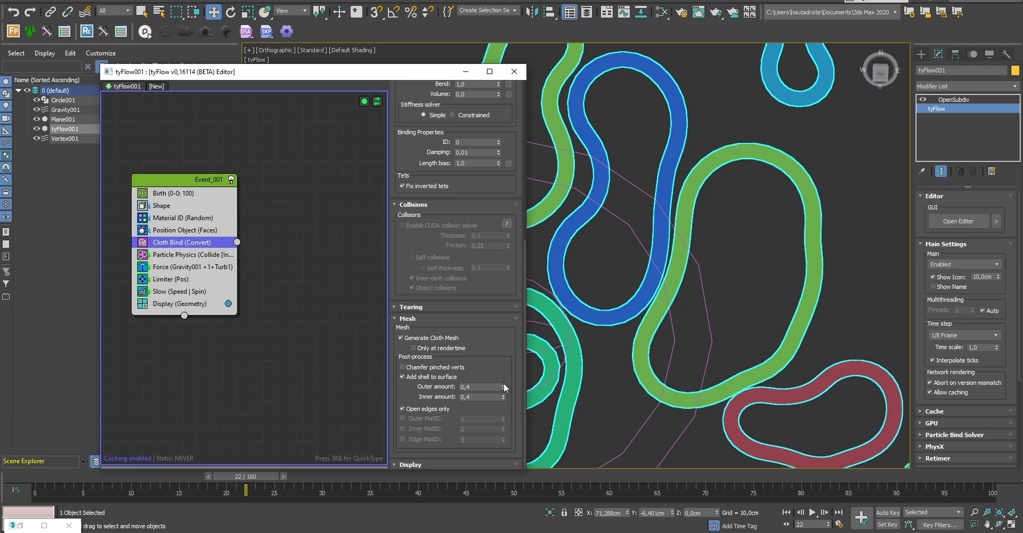
{"action": "scroll", "coordinate": [713, 320], "scroll_direction": "up", "scroll_amount": 5}
{"action": "scroll", "coordinate": [713, 320], "scroll_direction": "up", "scroll_amount": 2}
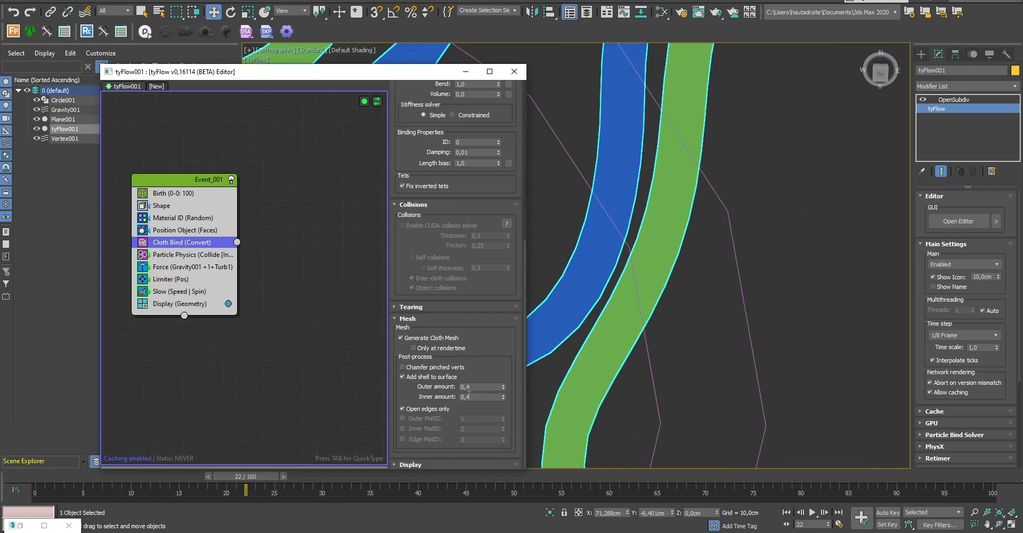
Try an outer shell amount of 0.45 in Cloth Bind and check the touching rings for overlaps
{"action": "key", "text": "Return"}
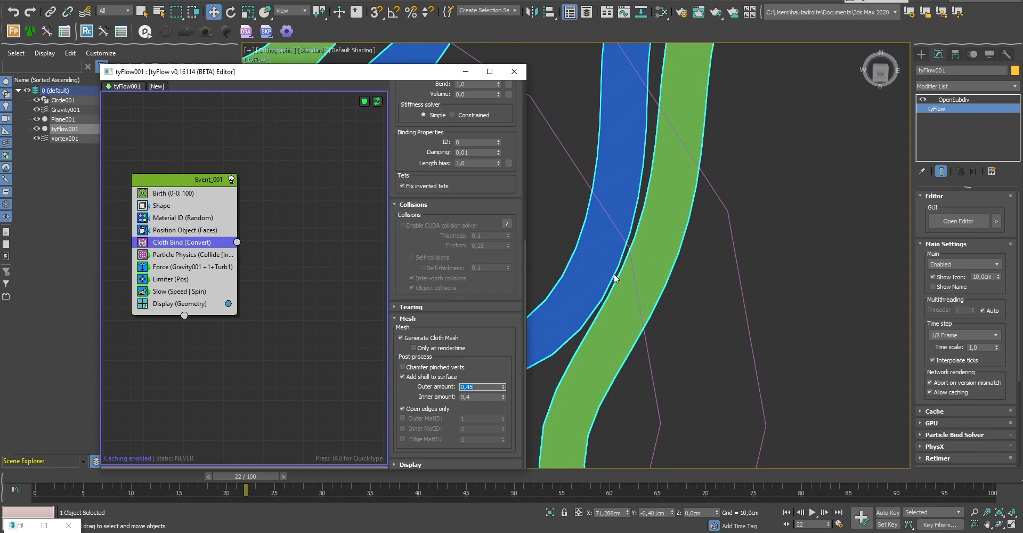
{"action": "left_click", "coordinate": [465, 72]}
{"action": "scroll", "coordinate": [735, 267], "scroll_direction": "down", "scroll_amount": 10}
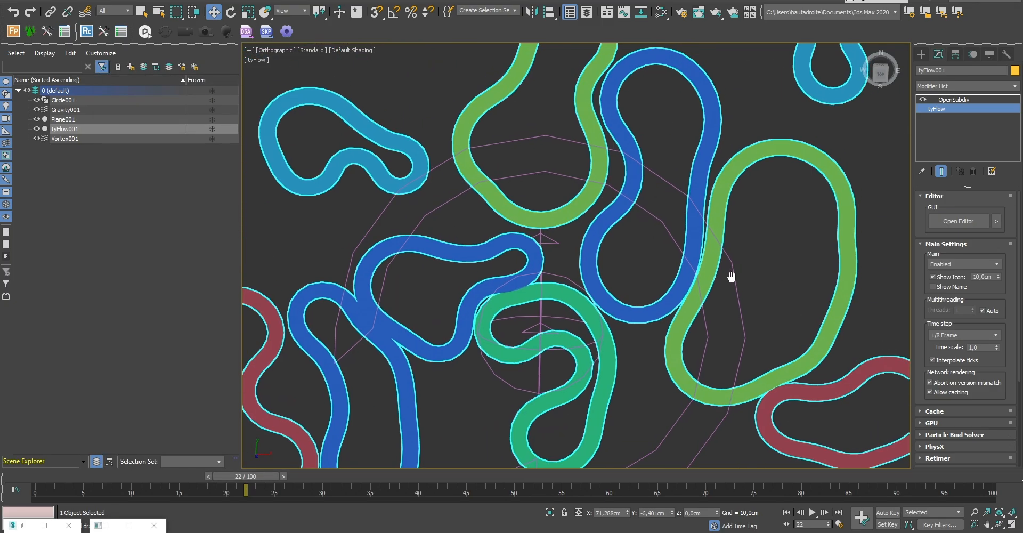
{"action": "scroll", "coordinate": [509, 282], "scroll_direction": "up", "scroll_amount": 10}
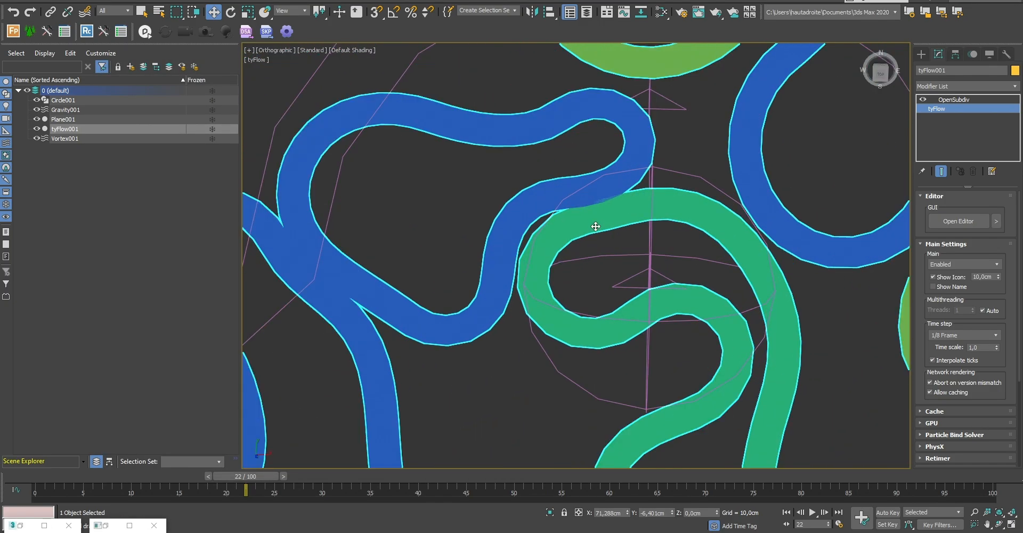
Reopen the tyFlow editor, return Cloth Bind's outer shell amount to 0.4 and inspect the contact between the blue rings
{"action": "left_click", "coordinate": [962, 222]}
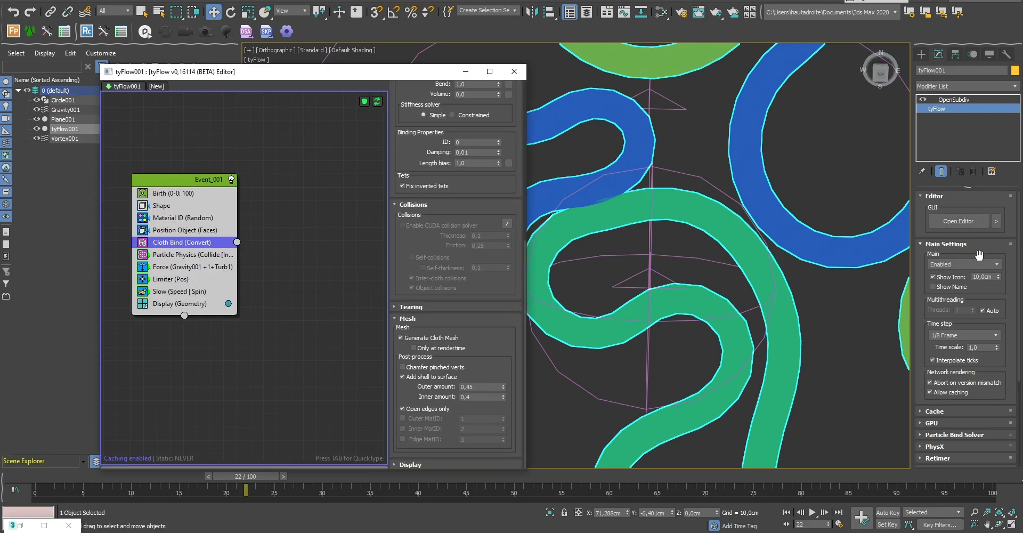
{"action": "left_click", "coordinate": [491, 387]}
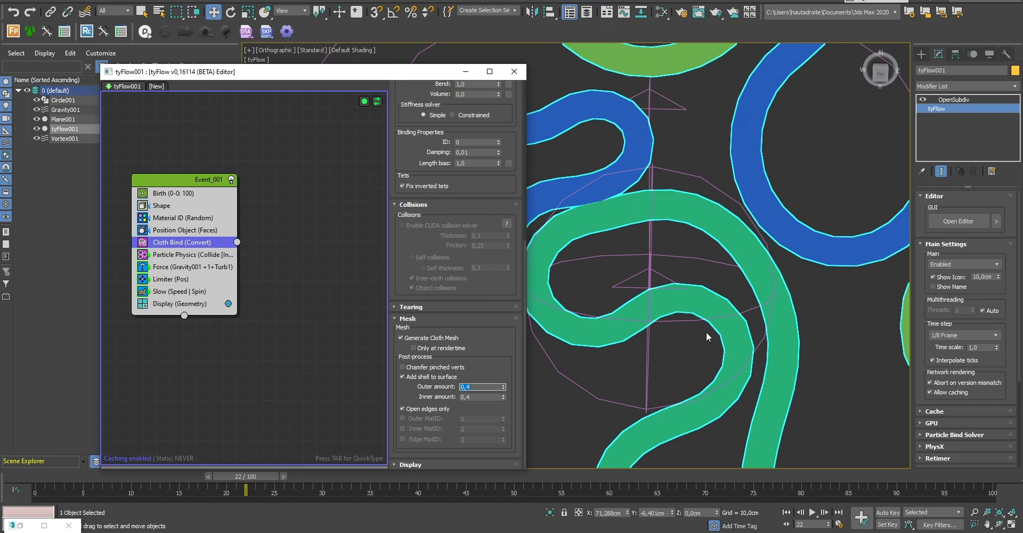
{"action": "middle_click_drag", "start_coordinate": [661, 292], "coordinate": [811, 107]}
{"action": "scroll", "coordinate": [809, 109], "scroll_direction": "down", "scroll_amount": 2}
{"action": "middle_click_drag", "start_coordinate": [788, 146], "coordinate": [816, 209]}
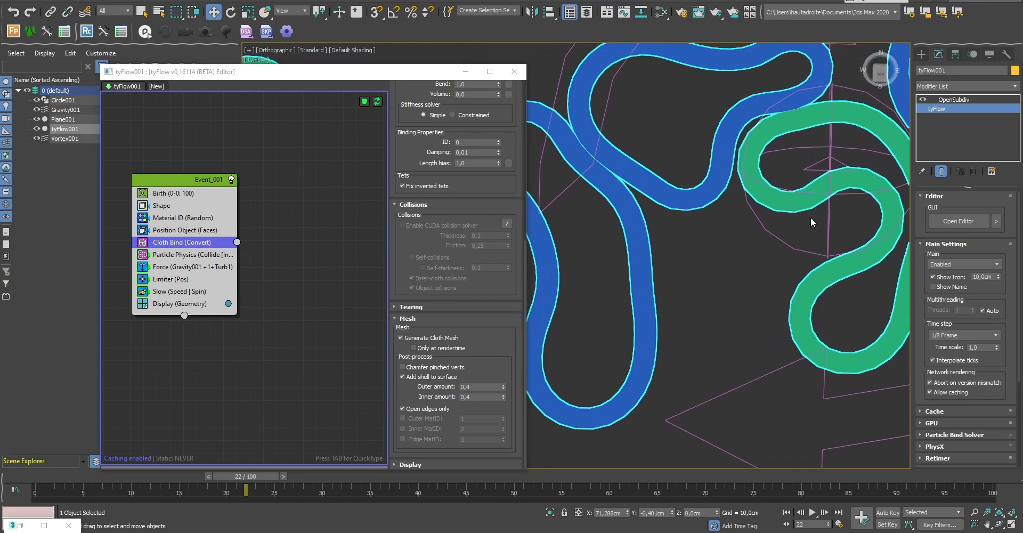
{"action": "scroll", "coordinate": [601, 159], "scroll_direction": "up", "scroll_amount": 8}
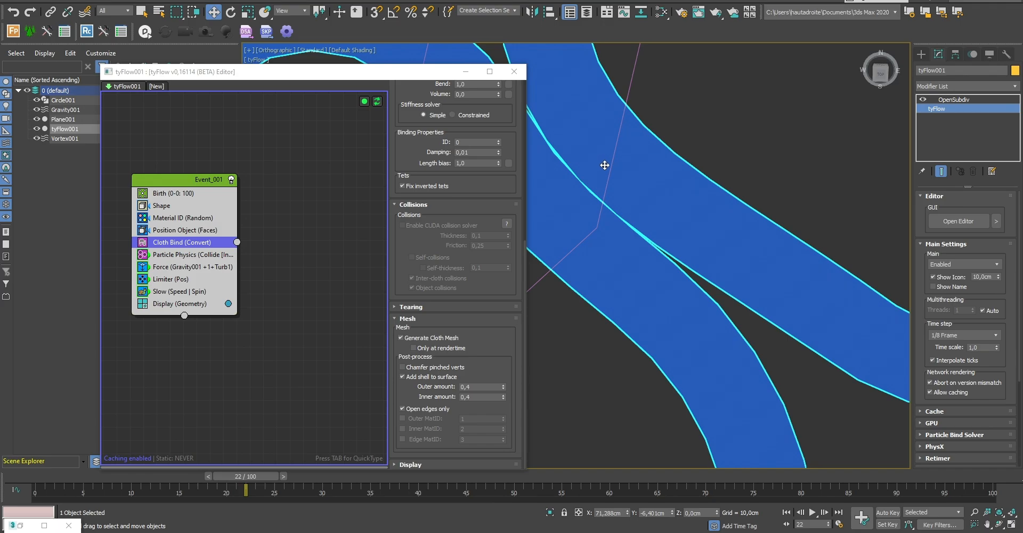
{"action": "key", "text": "F3"}
{"action": "key", "text": "F3"}
{"action": "scroll", "coordinate": [726, 220], "scroll_direction": "down", "scroll_amount": 3}
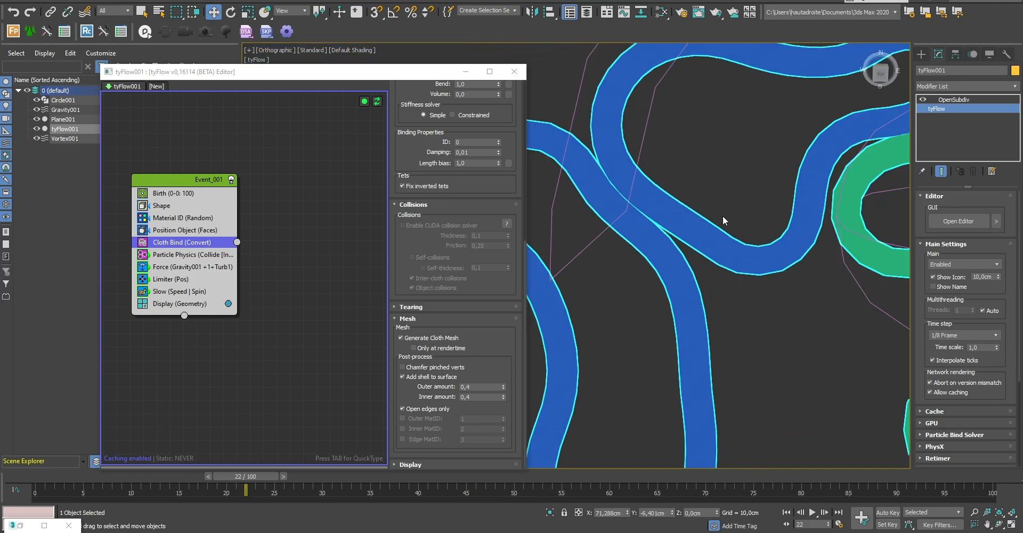
Try 2 OpenSubdiv iterations, set them back to 1, enable separate render iterations, and deselect the tyFlow object
{"action": "scroll", "coordinate": [898, 129], "scroll_direction": "down", "scroll_amount": 1}
{"action": "left_click", "coordinate": [950, 101]}
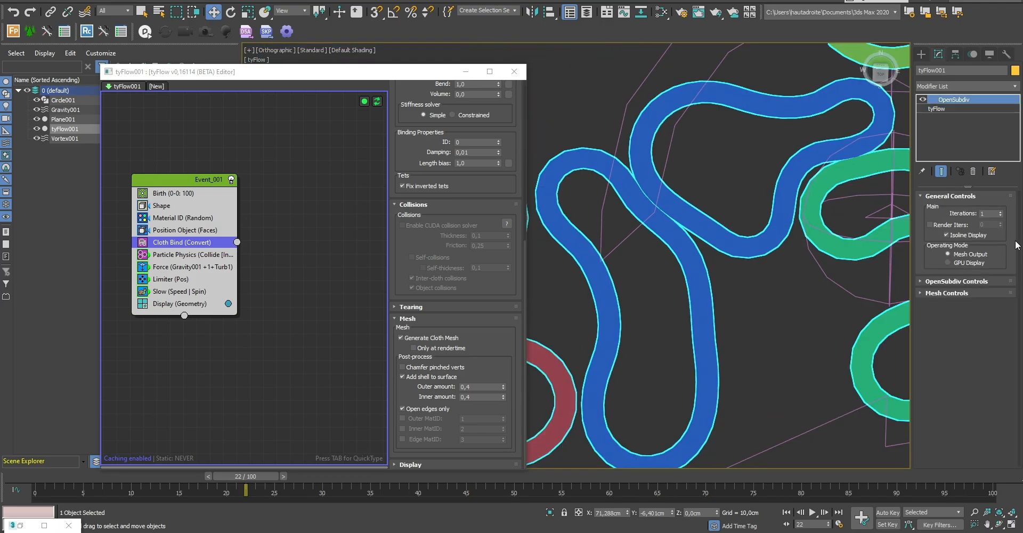
{"action": "scroll", "coordinate": [661, 200], "scroll_direction": "up", "scroll_amount": 5}
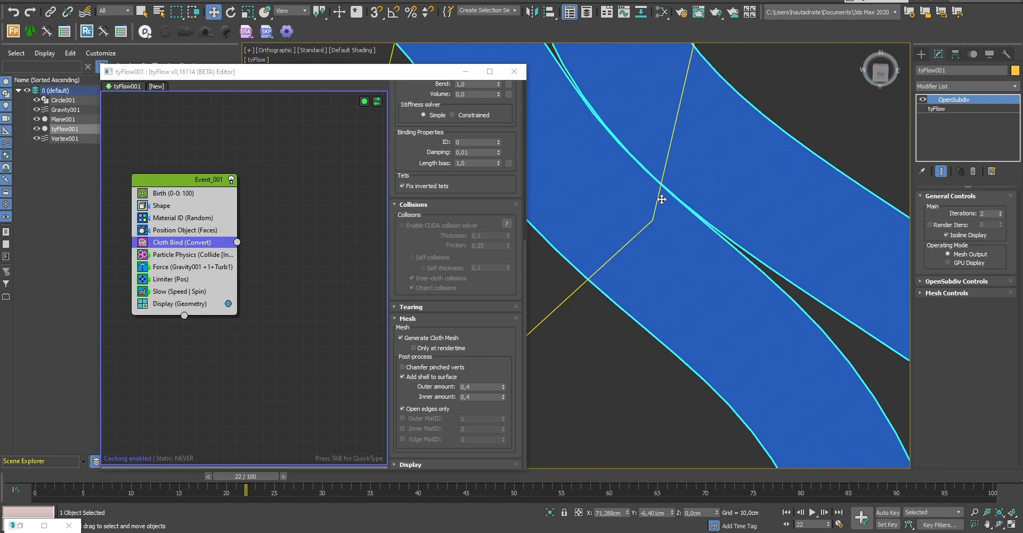
{"action": "scroll", "coordinate": [662, 181], "scroll_direction": "down", "scroll_amount": 3}
{"action": "left_click", "coordinate": [1000, 216]}
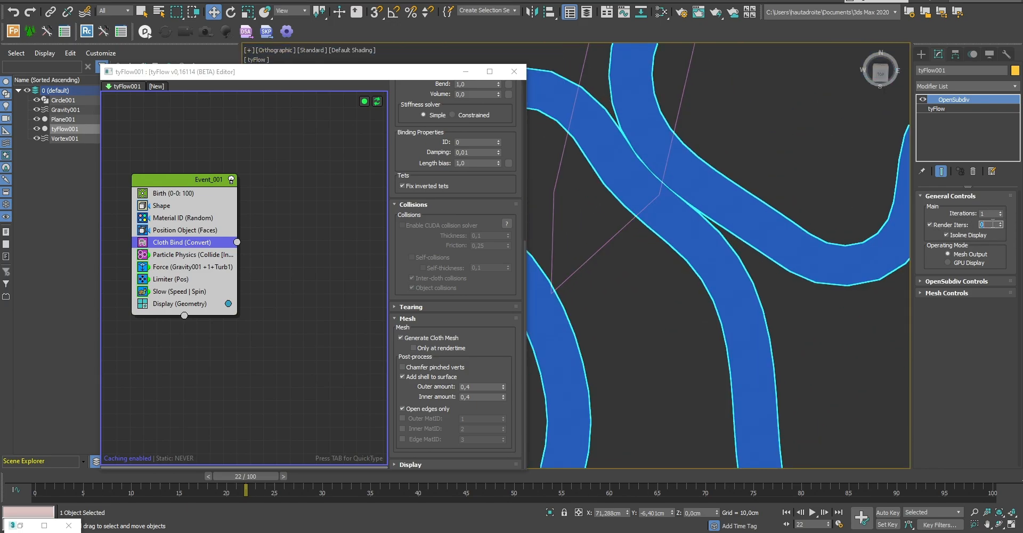
{"action": "left_click", "coordinate": [846, 352]}
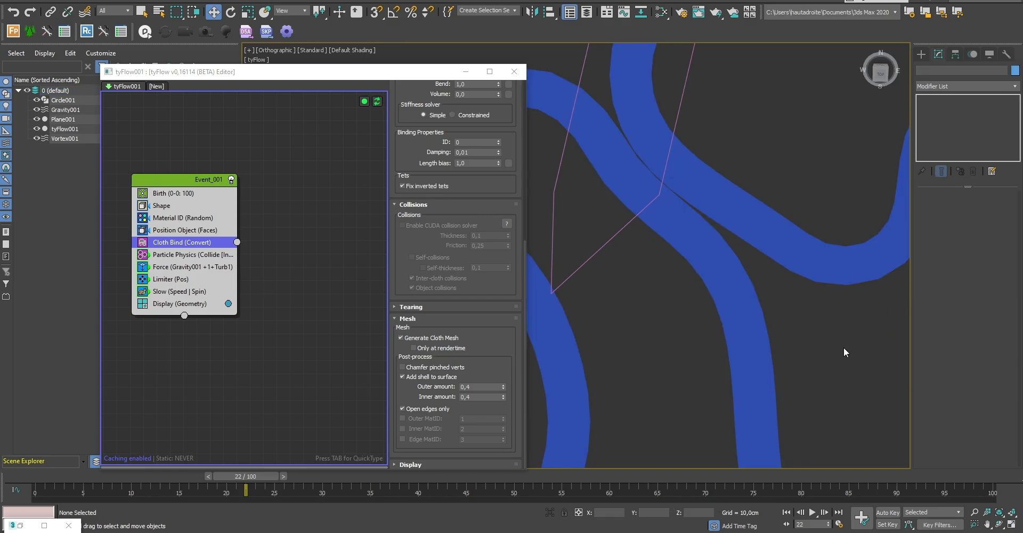
Minimize the tyFlow editor and add a Shell modifier on top of the tyFlow object's OpenSubdiv
{"action": "scroll", "coordinate": [742, 221], "scroll_direction": "down", "scroll_amount": 5}
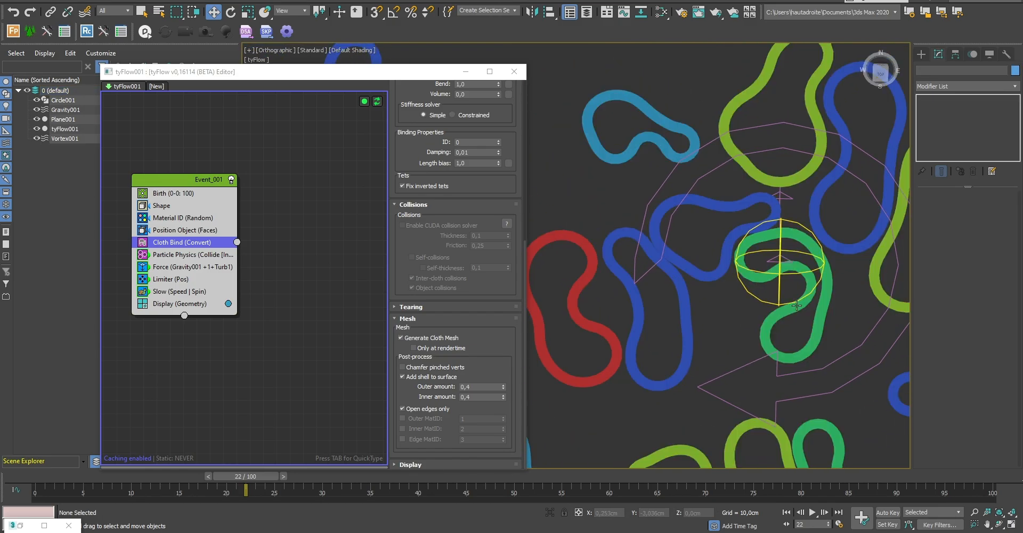
{"action": "left_click", "coordinate": [466, 72]}
{"action": "middle_click_drag", "start_coordinate": [613, 203], "coordinate": [640, 249], "text": "alt"}
{"action": "scroll", "coordinate": [690, 255], "scroll_direction": "down", "scroll_amount": 5}
{"action": "scroll", "coordinate": [731, 271], "scroll_direction": "up", "scroll_amount": 2}
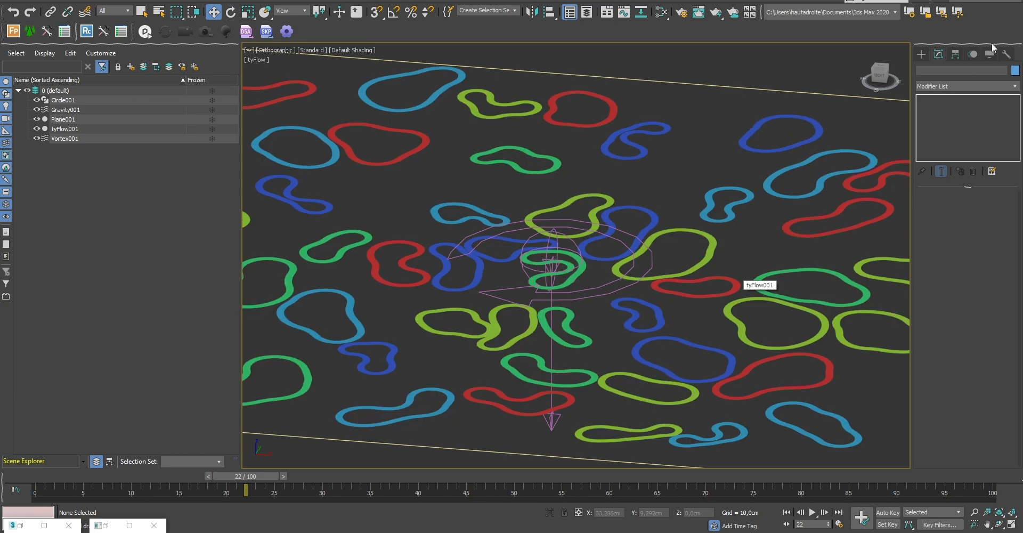
{"action": "left_click", "coordinate": [950, 86]}
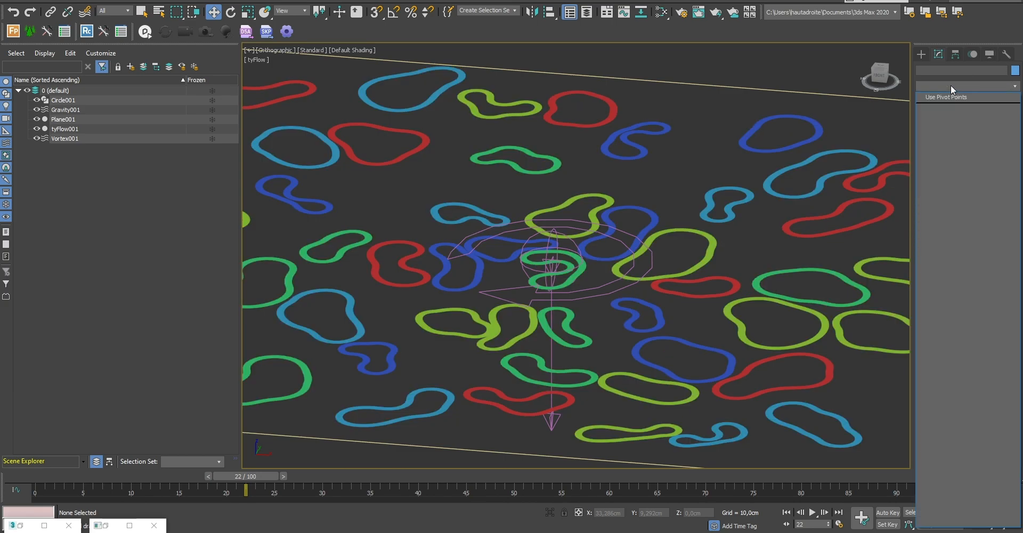
{"action": "left_click", "coordinate": [951, 85]}
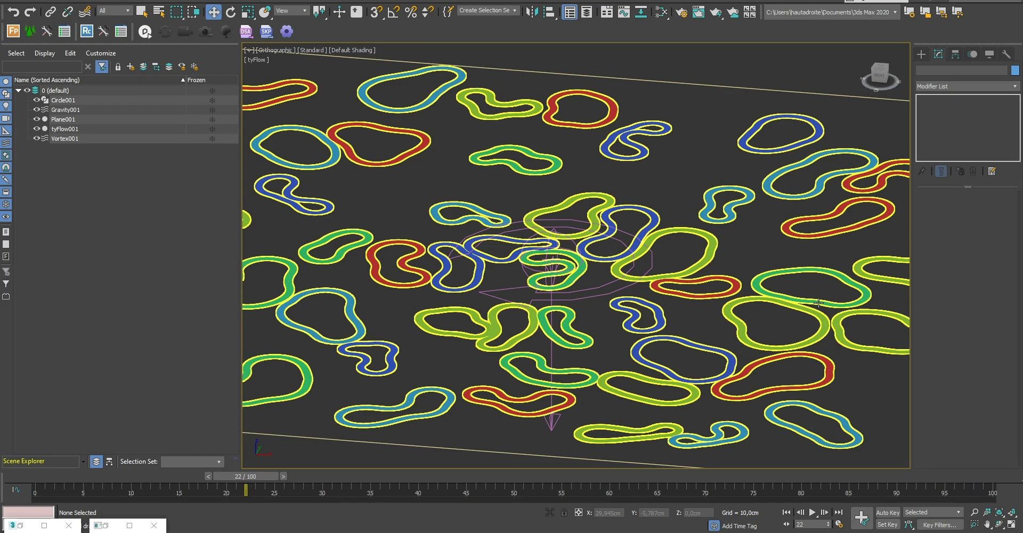
{"action": "left_click", "coordinate": [819, 302]}
{"action": "left_click", "coordinate": [935, 87]}
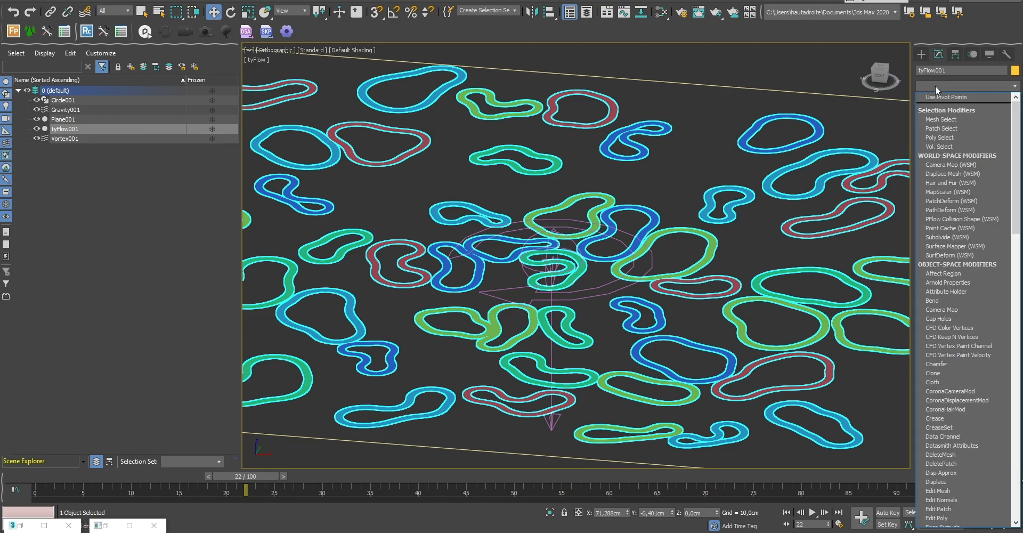
{"action": "type", "text": "sh"}
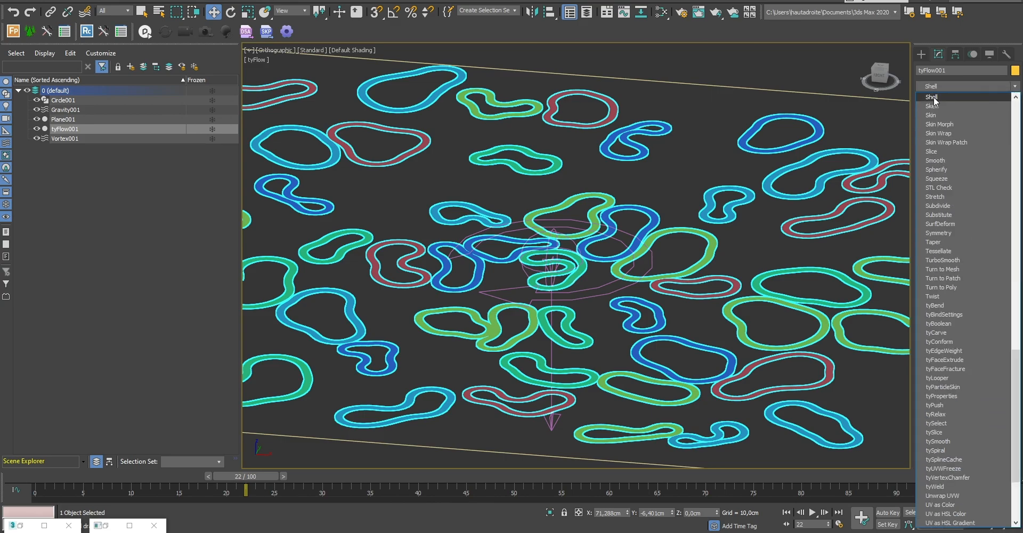
{"action": "left_click", "coordinate": [933, 97]}
{"action": "scroll", "coordinate": [735, 211], "scroll_direction": "up", "scroll_amount": 5}
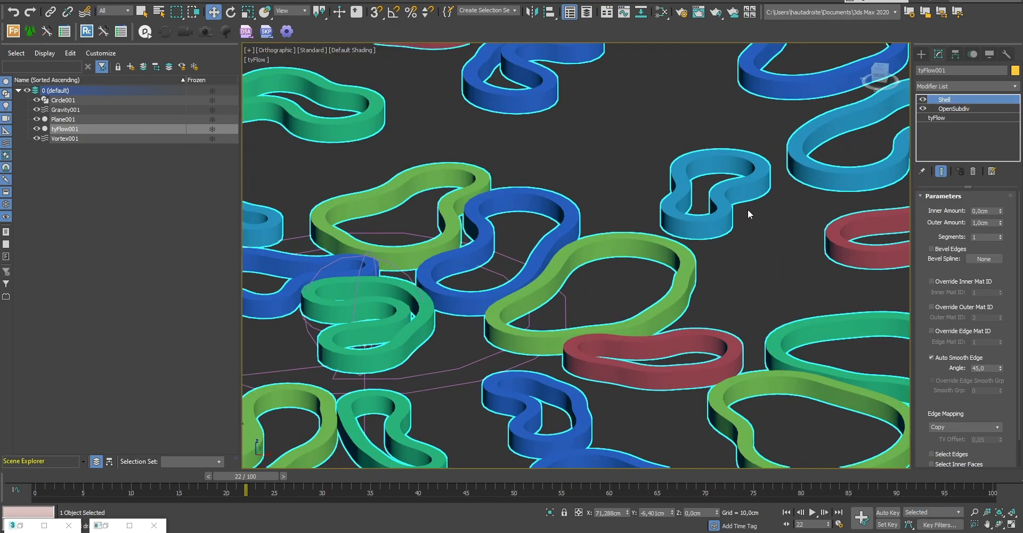
Set the outer amount of the Shell modifier to 3.35 cm to give the rings height
{"action": "left_click_drag", "start_coordinate": [1002, 224], "coordinate": [1012, 527]}
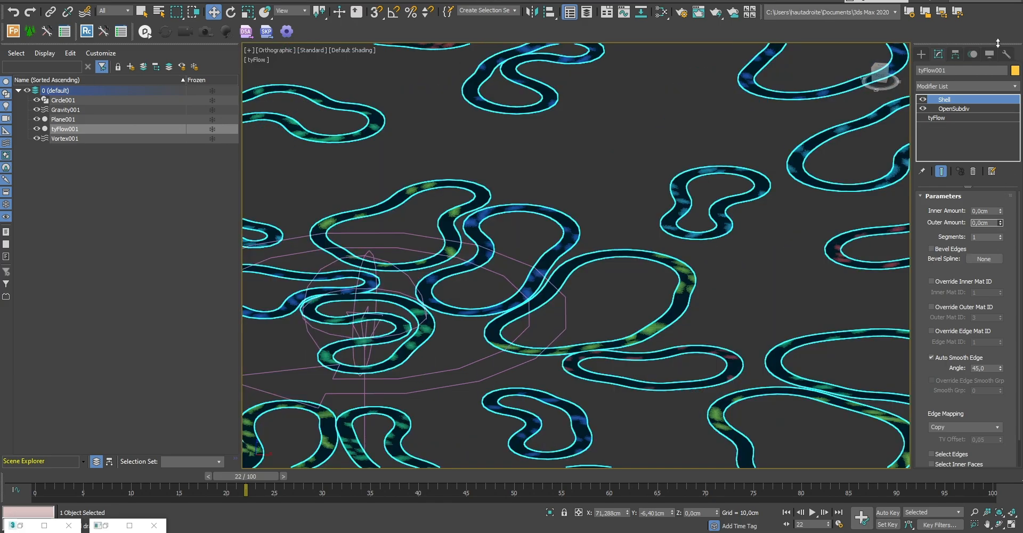
{"action": "left_click_drag", "start_coordinate": [1001, 226], "coordinate": [1003, 160]}
{"action": "scroll", "coordinate": [672, 194], "scroll_direction": "down", "scroll_amount": 8}
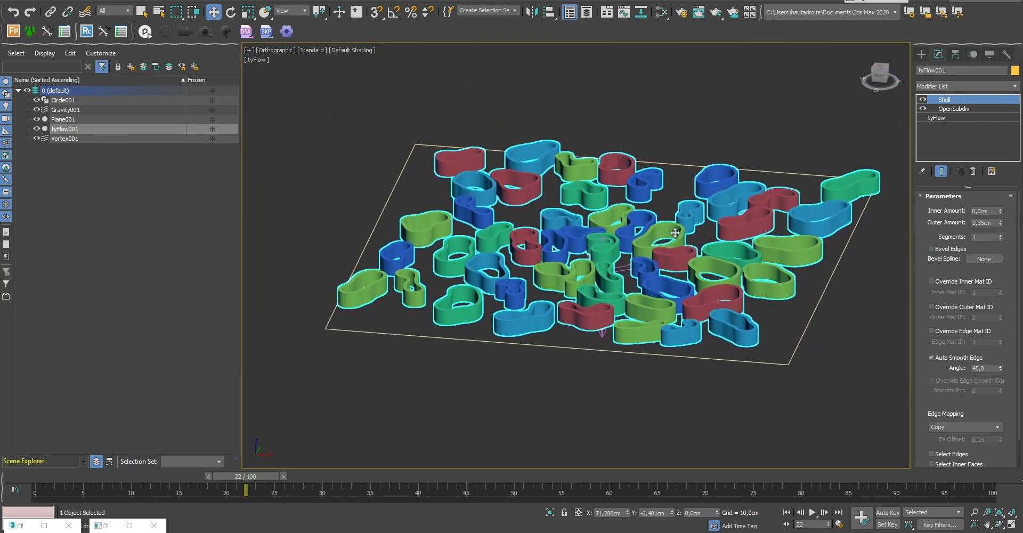
Play the shelled ring simulation from frame 0, stop it at frame 40 and inspect the rings from a higher angle
{"action": "left_click", "coordinate": [786, 512]}
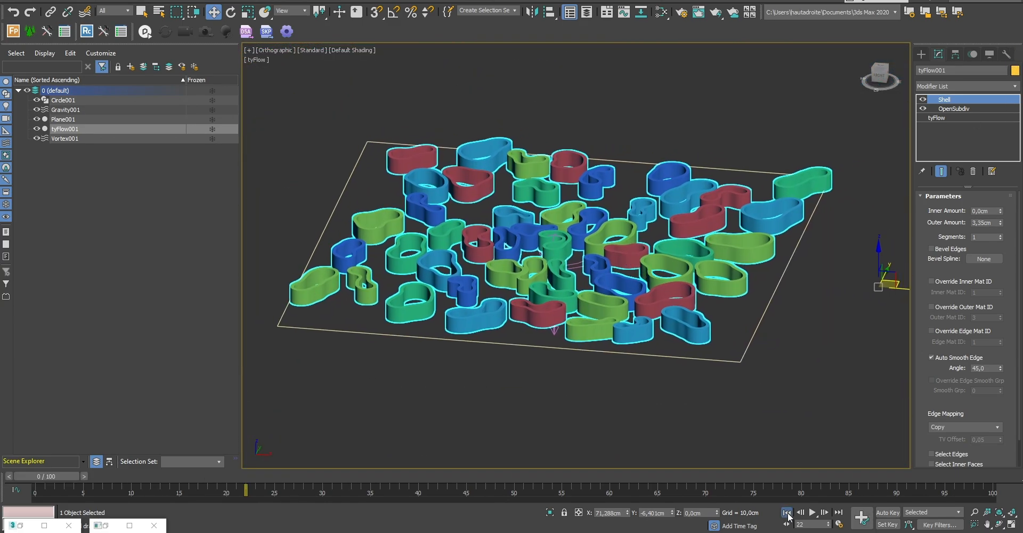
{"action": "left_click", "coordinate": [812, 513]}
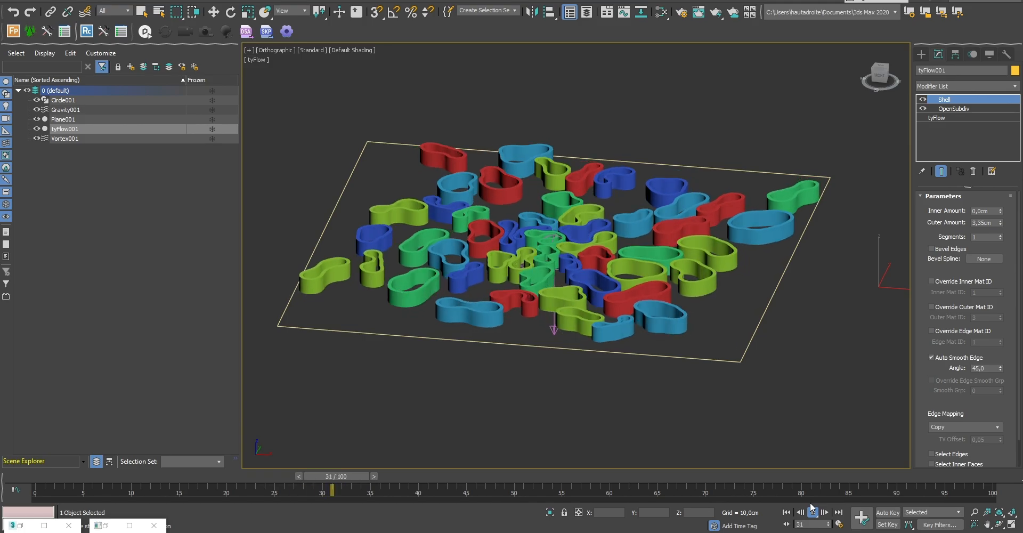
{"action": "left_click", "coordinate": [812, 510]}
{"action": "key", "text": "w"}
{"action": "middle_click_drag", "start_coordinate": [591, 259], "coordinate": [625, 328]}
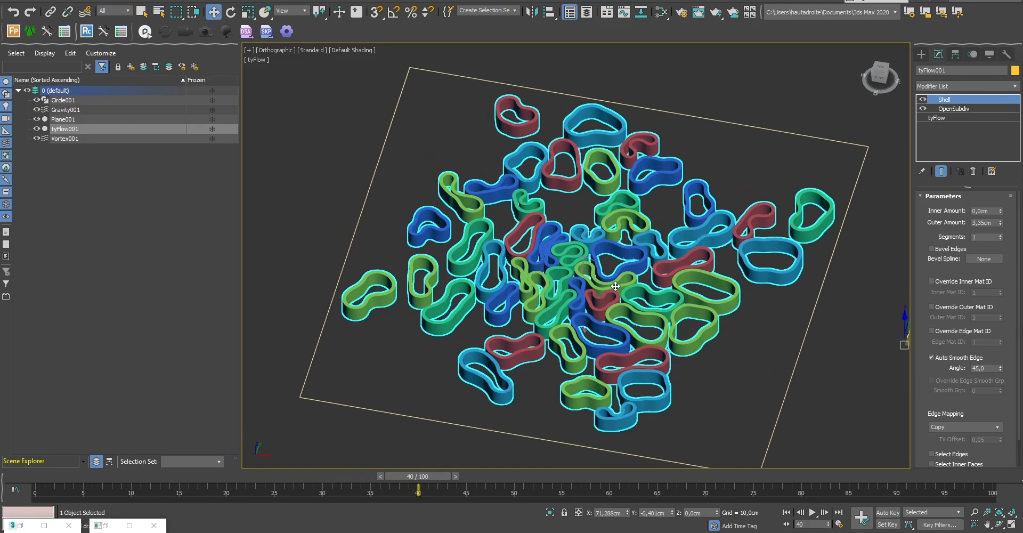
Reselect the tyFlow object and enable Select Outer Faces in its Shell modifier
{"action": "left_click", "coordinate": [747, 381]}
{"action": "left_click", "coordinate": [711, 336]}
{"action": "scroll", "coordinate": [938, 276], "scroll_direction": "down", "scroll_amount": 2}
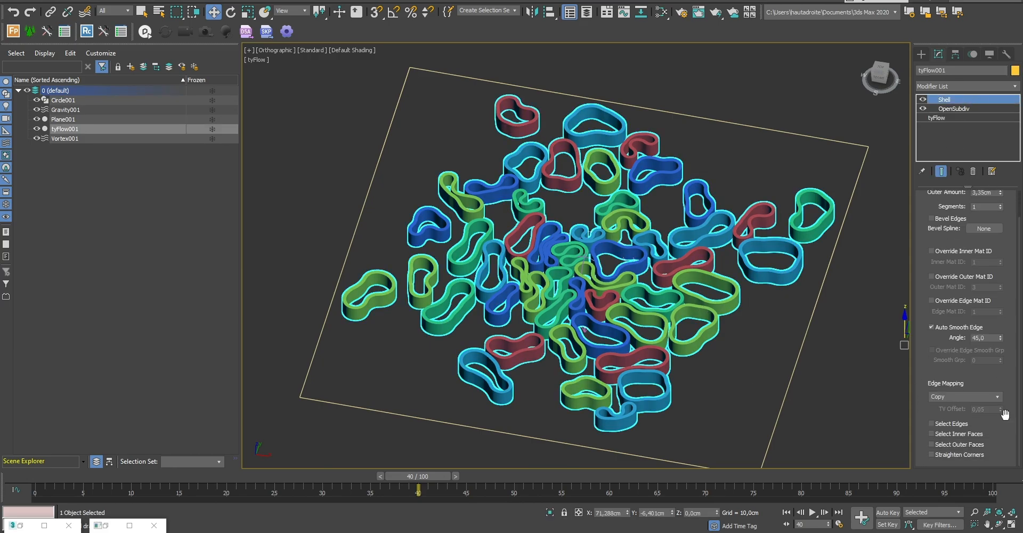
{"action": "left_click", "coordinate": [969, 444]}
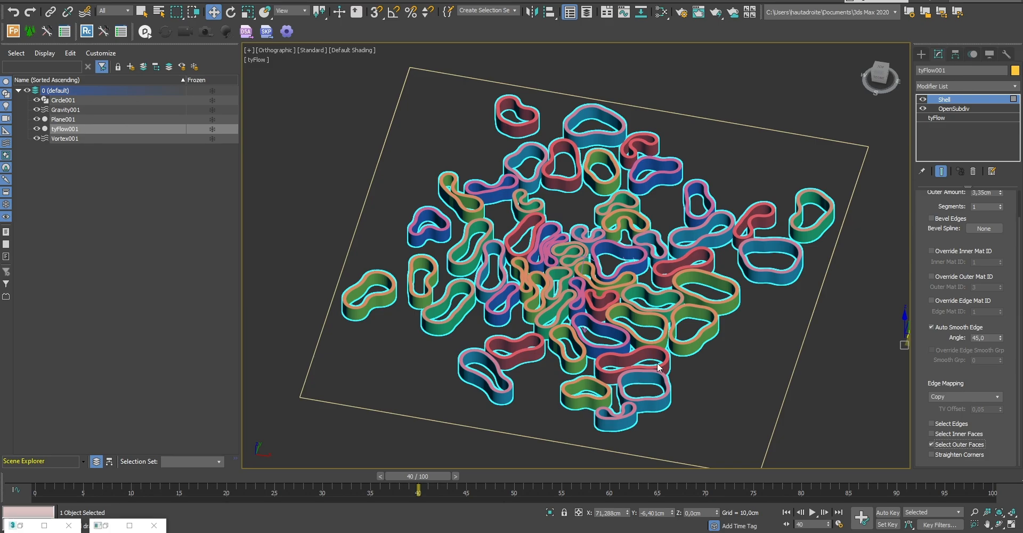
{"action": "scroll", "coordinate": [659, 367], "scroll_direction": "up", "scroll_amount": 4}
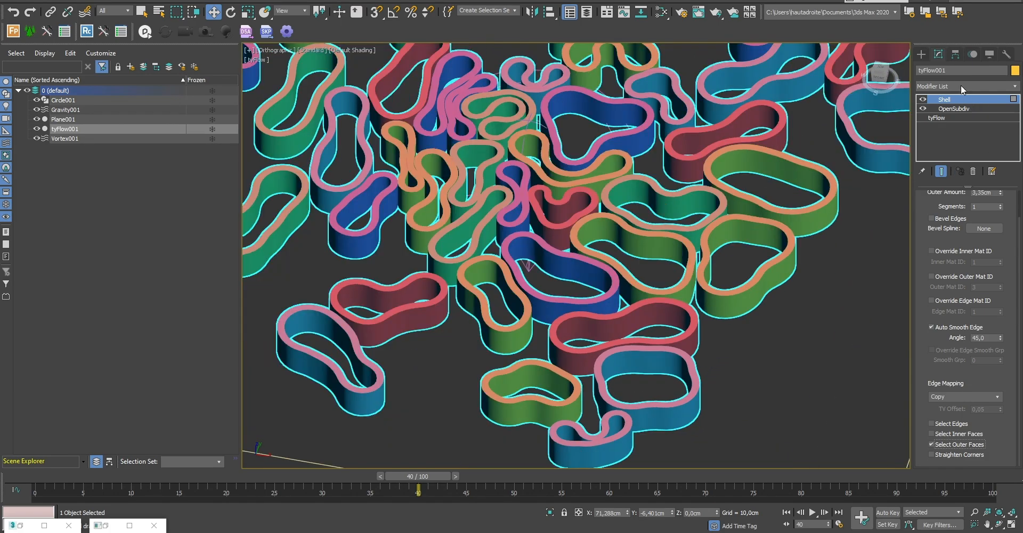
Add a Material modifier above the Shell, set its material ID to 6 and deselect the object
{"action": "left_click", "coordinate": [961, 85]}
{"action": "key", "text": "m"}
{"action": "key", "text": "m"}
{"action": "key", "text": "m"}
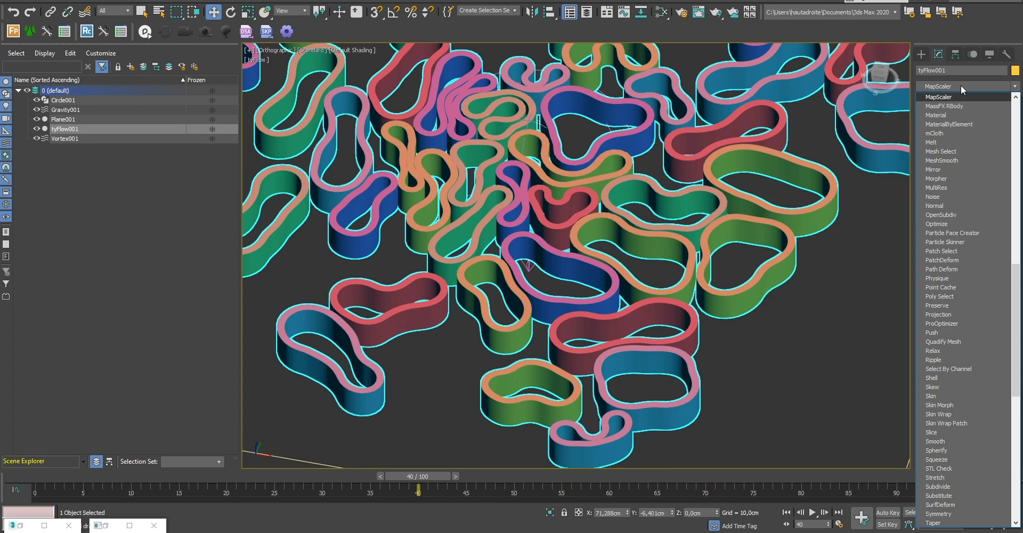
{"action": "left_click", "coordinate": [954, 114]}
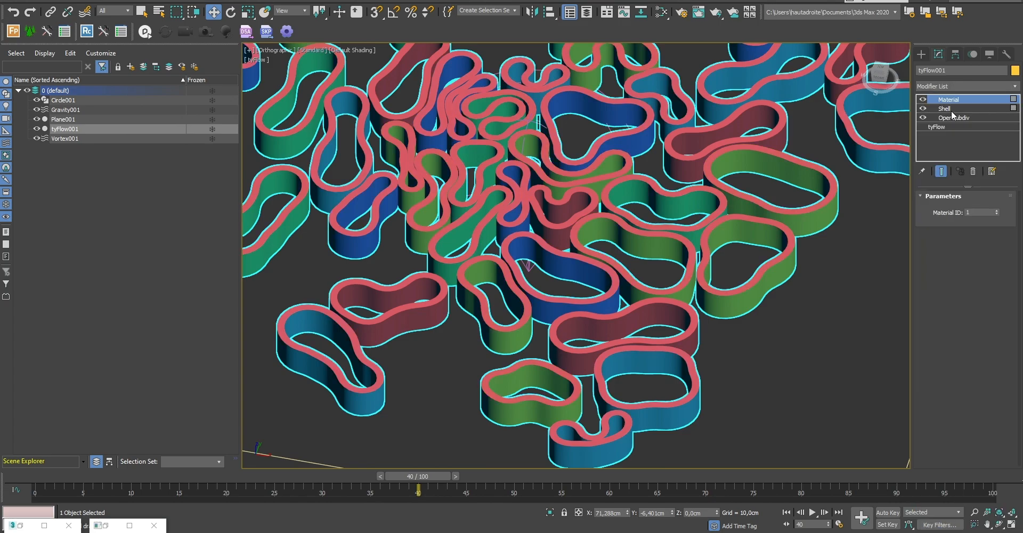
{"action": "left_click", "coordinate": [975, 213]}
{"action": "left_click", "coordinate": [846, 337]}
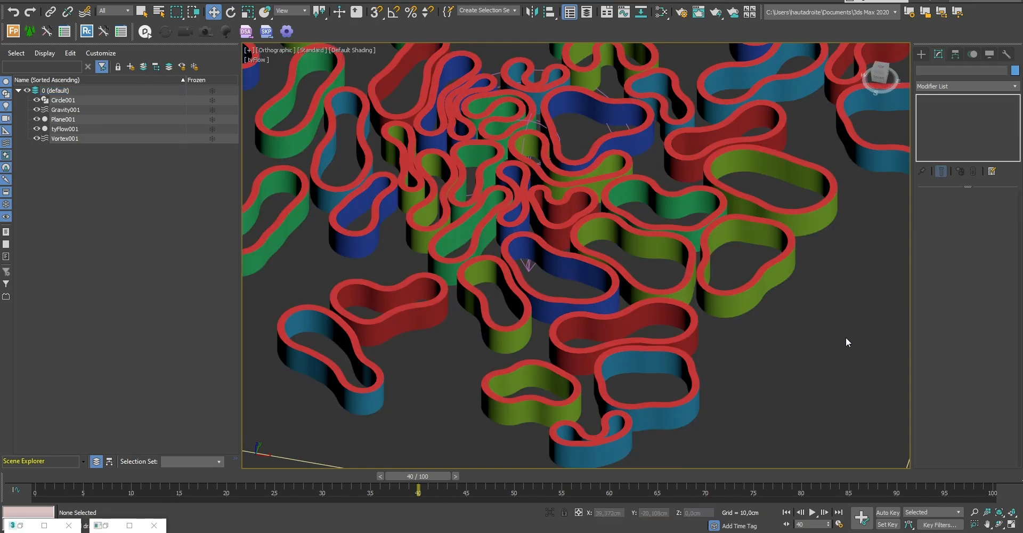
Raise the Multi/Sub-Object material to 6 sub-materials and connect a new Standard material to slot 6
{"action": "key", "text": "m"}
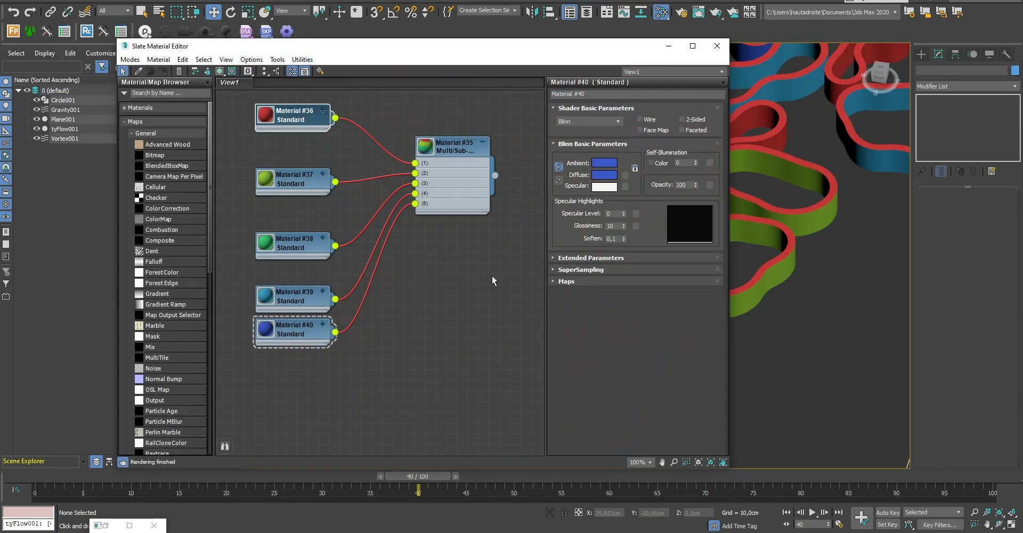
{"action": "double_click", "coordinate": [445, 149]}
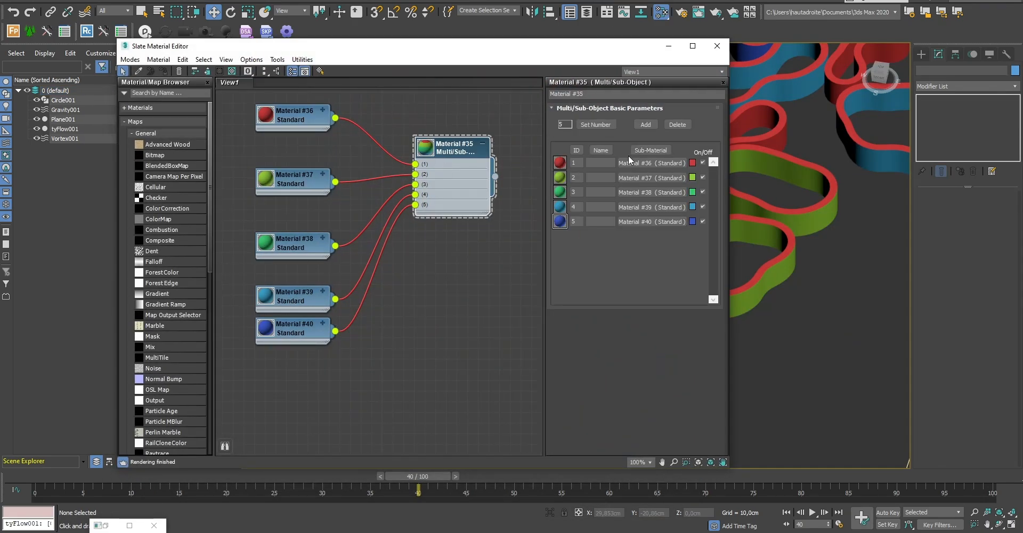
{"action": "left_click", "coordinate": [586, 124]}
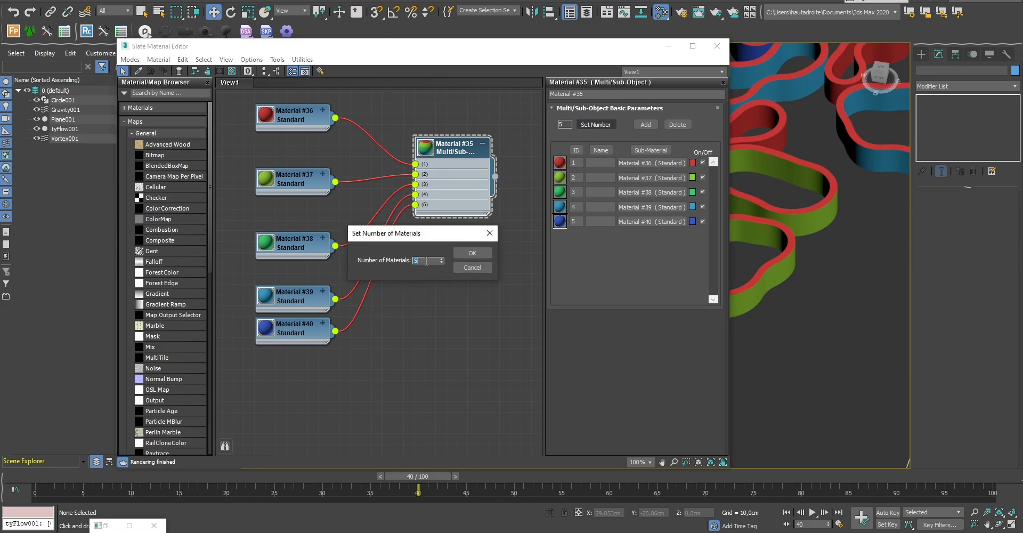
{"action": "left_click", "coordinate": [471, 253]}
{"action": "left_click_drag", "start_coordinate": [397, 365], "coordinate": [400, 359]}
{"action": "middle_click_drag", "start_coordinate": [506, 374], "coordinate": [488, 288]}
{"action": "left_click_drag", "start_coordinate": [390, 261], "coordinate": [317, 293]}
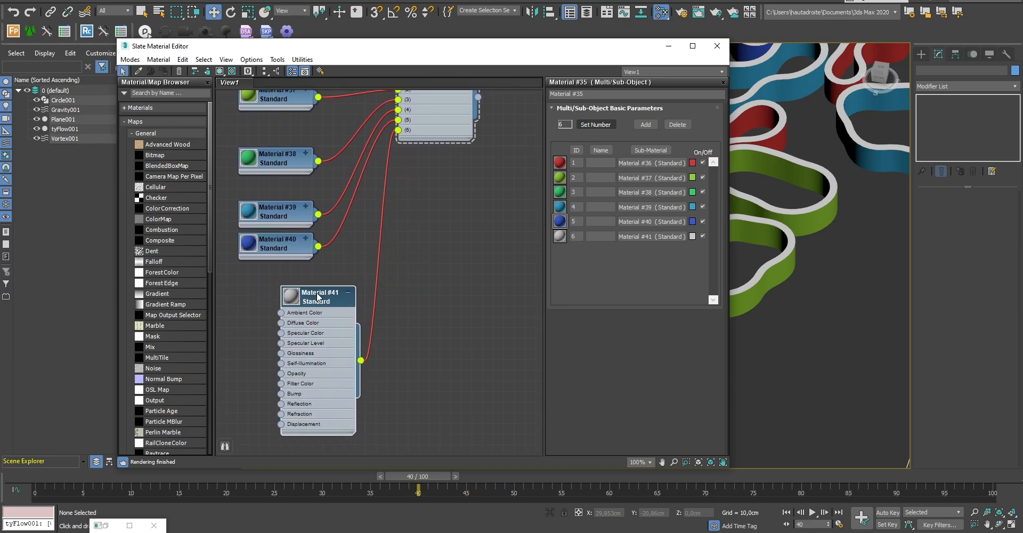
Change the sixth sub-material's ambient and diffuse color to pure white and put the material editor away
{"action": "double_click", "coordinate": [318, 297]}
{"action": "left_click", "coordinate": [604, 163]}
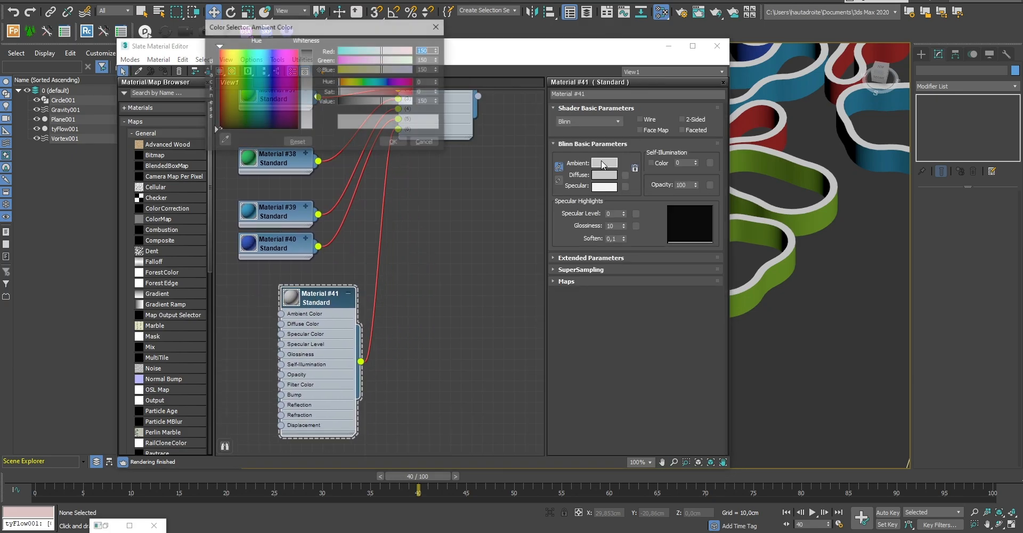
{"action": "left_click_drag", "start_coordinate": [385, 101], "coordinate": [440, 98]}
{"action": "left_click", "coordinate": [398, 142]}
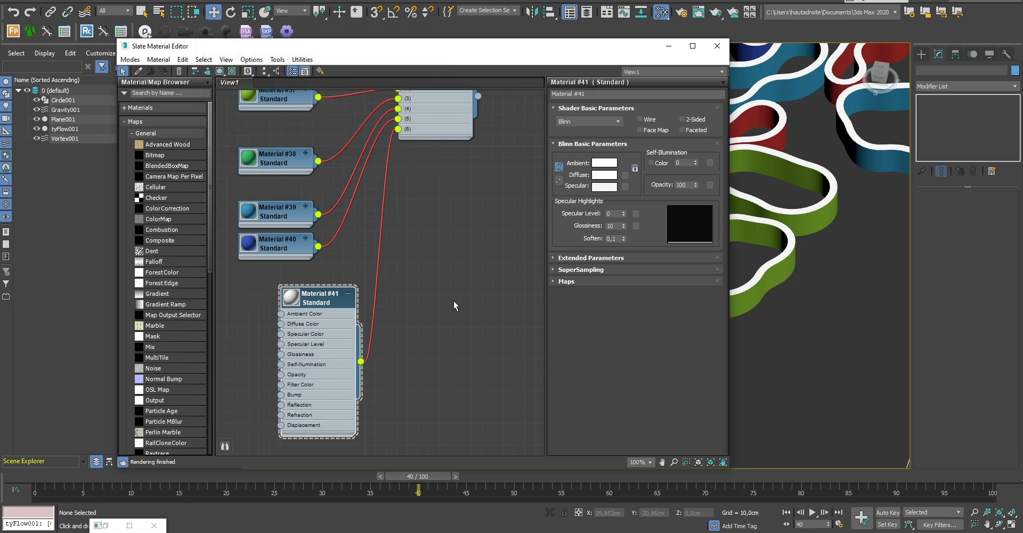
{"action": "left_click_drag", "start_coordinate": [277, 308], "coordinate": [224, 318]}
{"action": "left_click", "coordinate": [705, 45]}
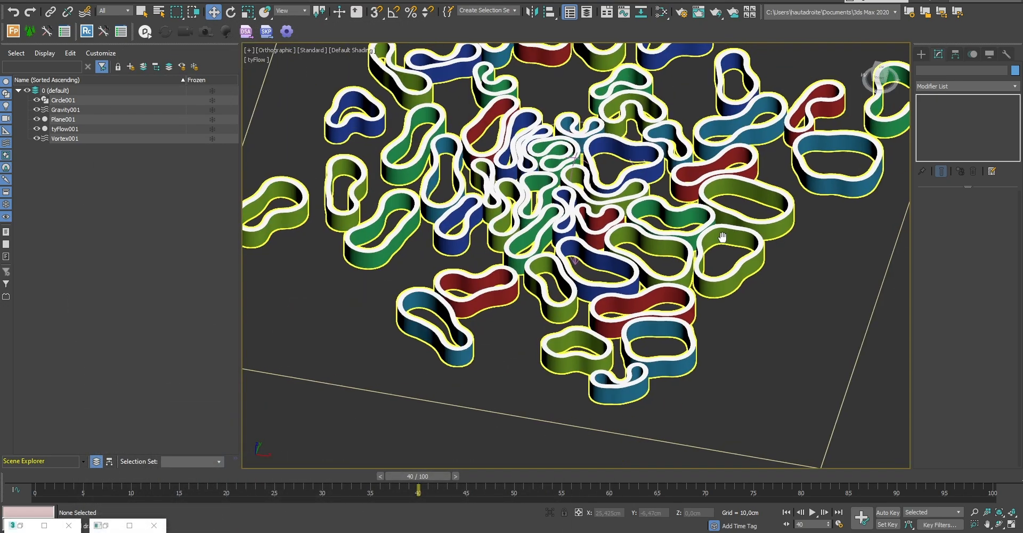
Play the simulation from frame 0 and examine how the white-topped rings move and collide, dismissing the time configuration unchanged
{"action": "scroll", "coordinate": [709, 339], "scroll_direction": "down", "scroll_amount": 5}
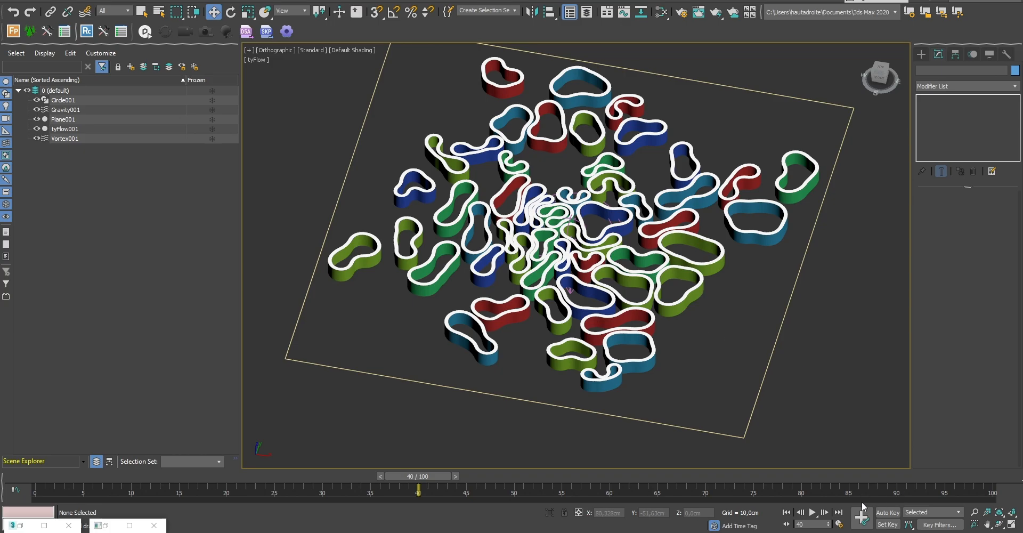
{"action": "left_click", "coordinate": [786, 512]}
{"action": "left_click", "coordinate": [812, 512]}
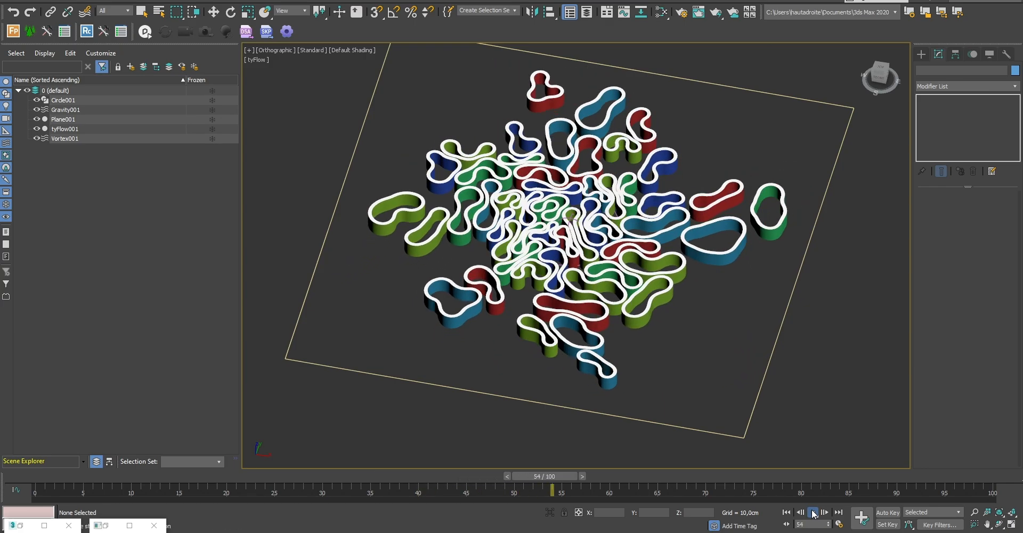
{"action": "left_click", "coordinate": [814, 513]}
{"action": "right_click", "coordinate": [811, 513]}
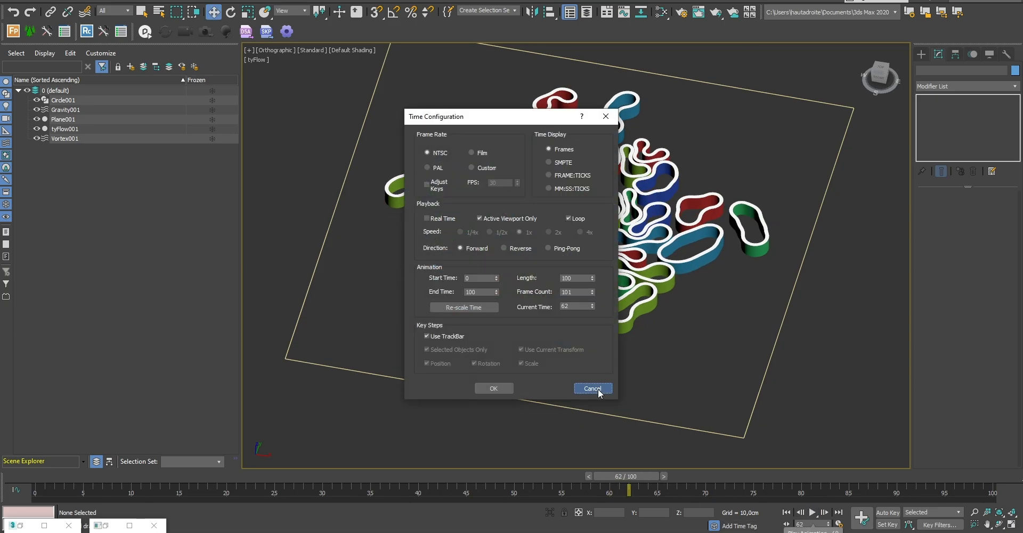
{"action": "left_click", "coordinate": [592, 389]}
{"action": "left_click", "coordinate": [812, 513]}
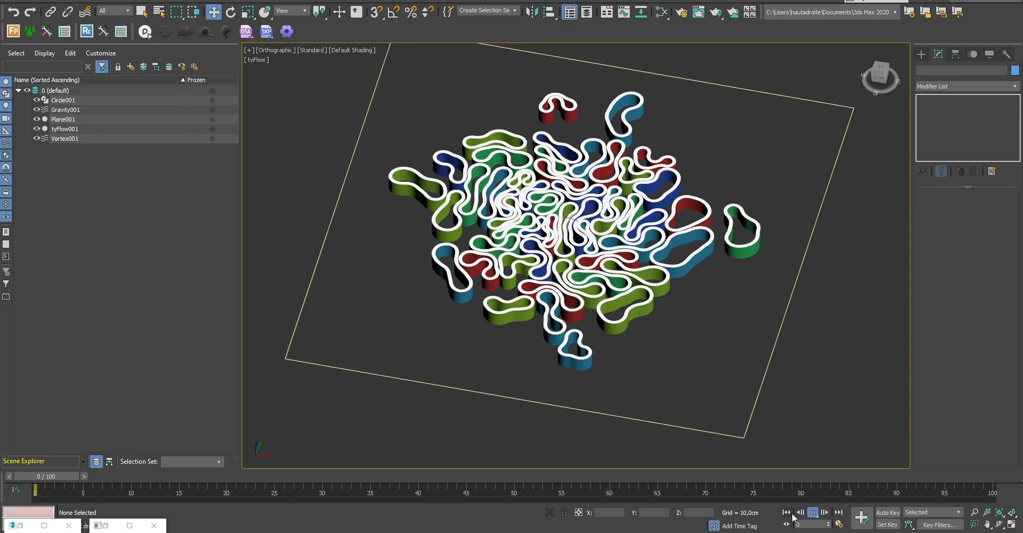
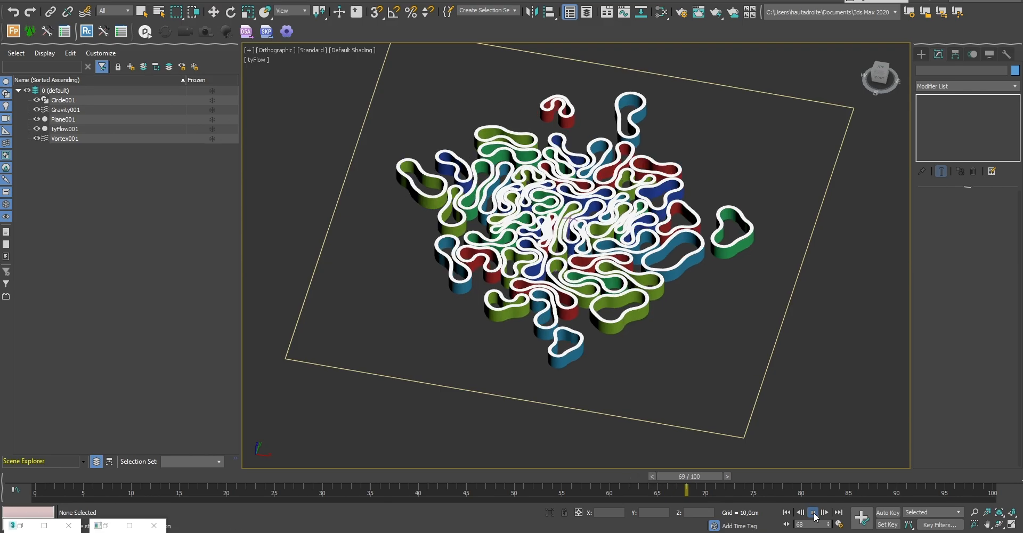
{"action": "left_click", "coordinate": [814, 513]}
From frame 0, enable Auto Key and move Vortex001 and Gravity001 together to about X 13.4, Y -17.4 cm at frame 17
{"action": "left_click", "coordinate": [788, 513]}
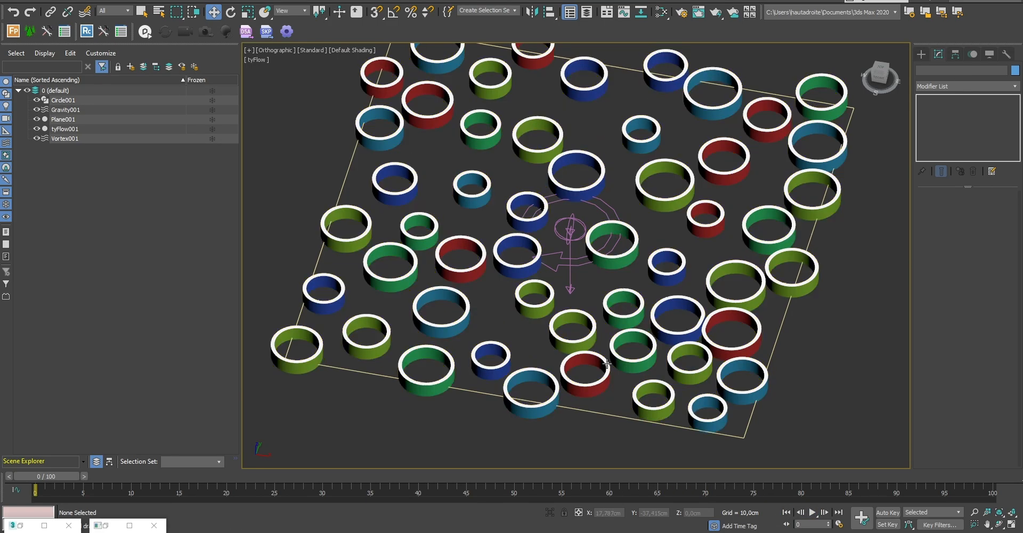
{"action": "left_click", "coordinate": [567, 248]}
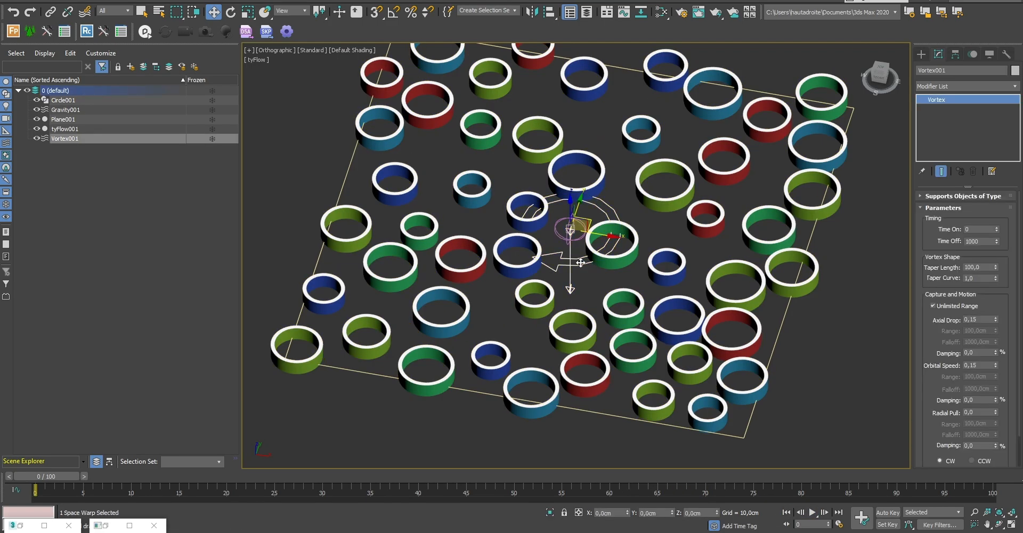
{"action": "key", "text": "t"}
{"action": "scroll", "coordinate": [565, 251], "scroll_direction": "up", "scroll_amount": 5}
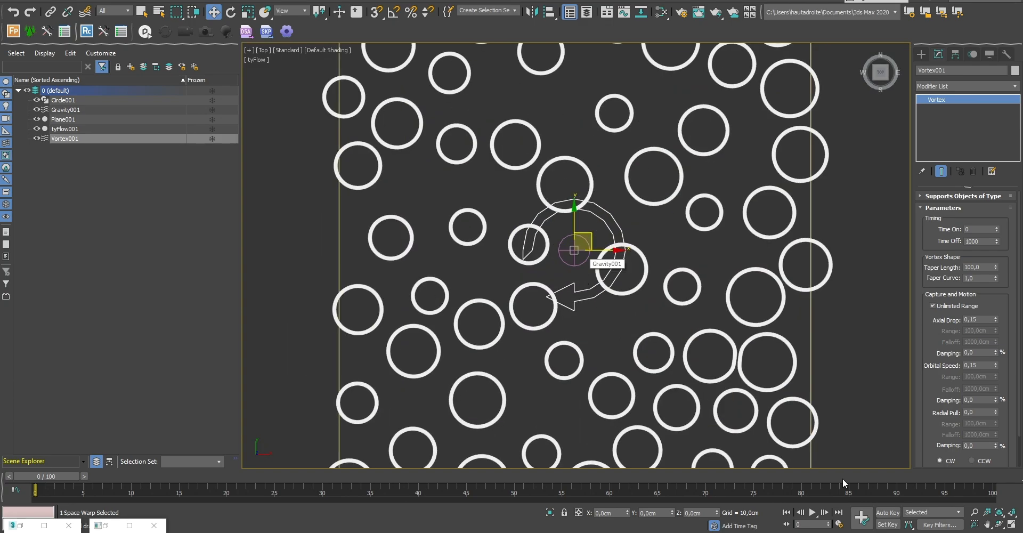
{"action": "left_click", "coordinate": [888, 512]}
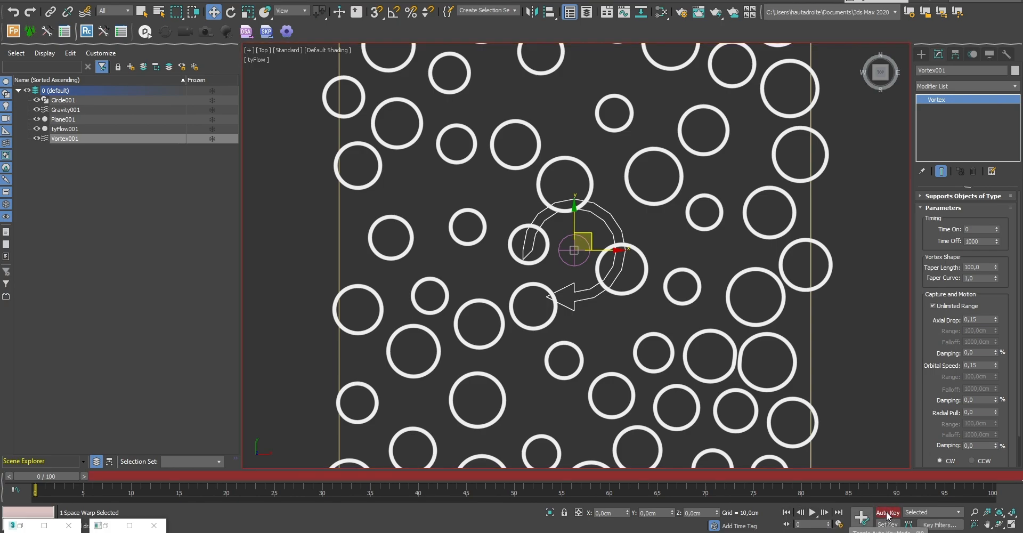
{"action": "left_click", "coordinate": [582, 259], "text": "ctrl"}
{"action": "left_click", "coordinate": [198, 485]}
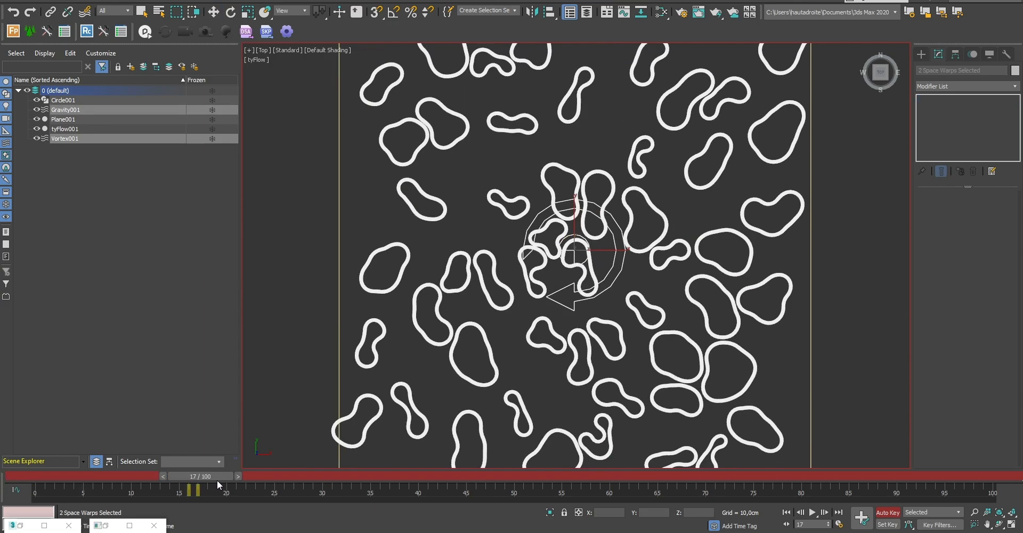
{"action": "left_click_drag", "start_coordinate": [591, 241], "coordinate": [658, 322]}
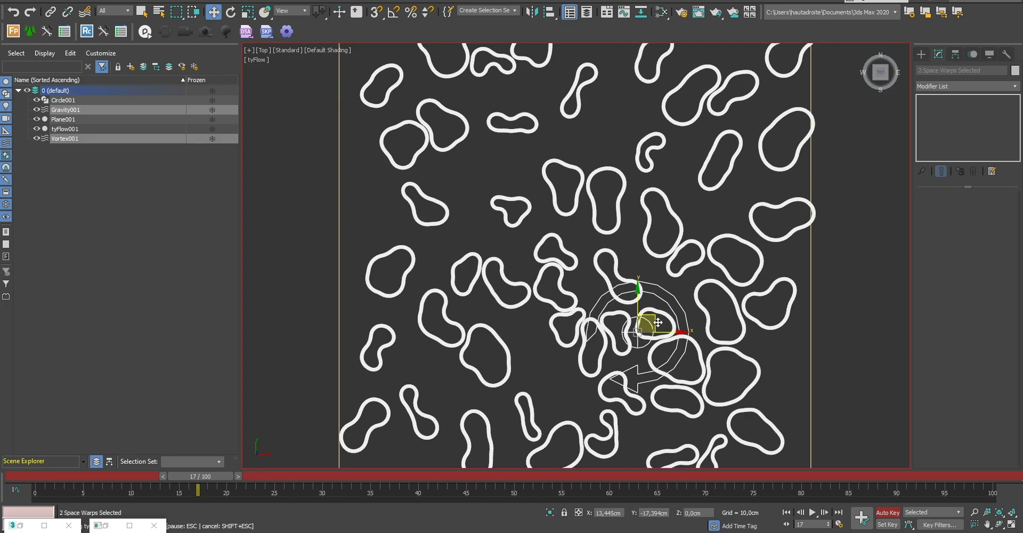
Keyframe both space warps at frame 38 about X -29, Y 34.6 cm and at frame 61 just right of the plane's centre, ending auto keying
{"action": "left_click", "coordinate": [405, 477]}
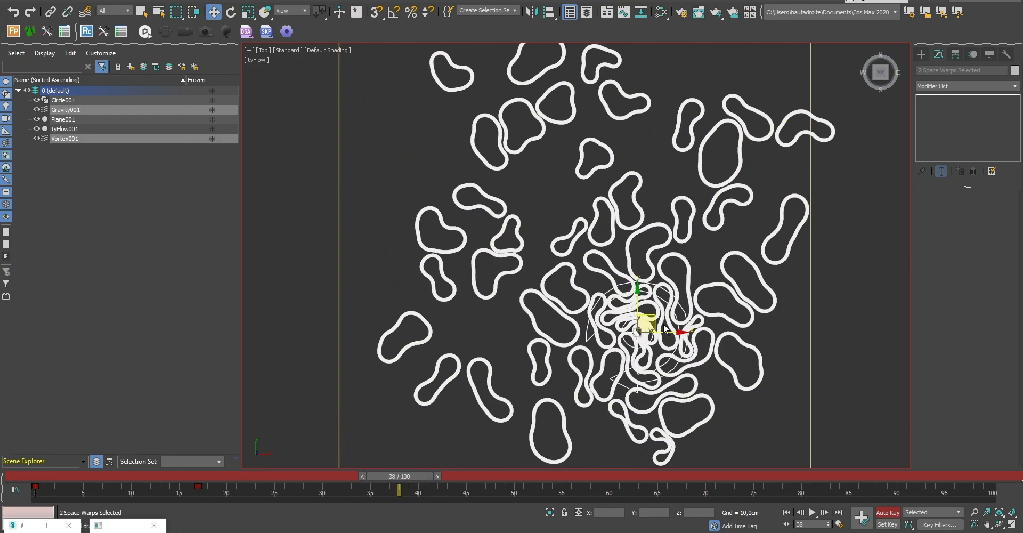
{"action": "left_click_drag", "start_coordinate": [652, 319], "coordinate": [521, 158]}
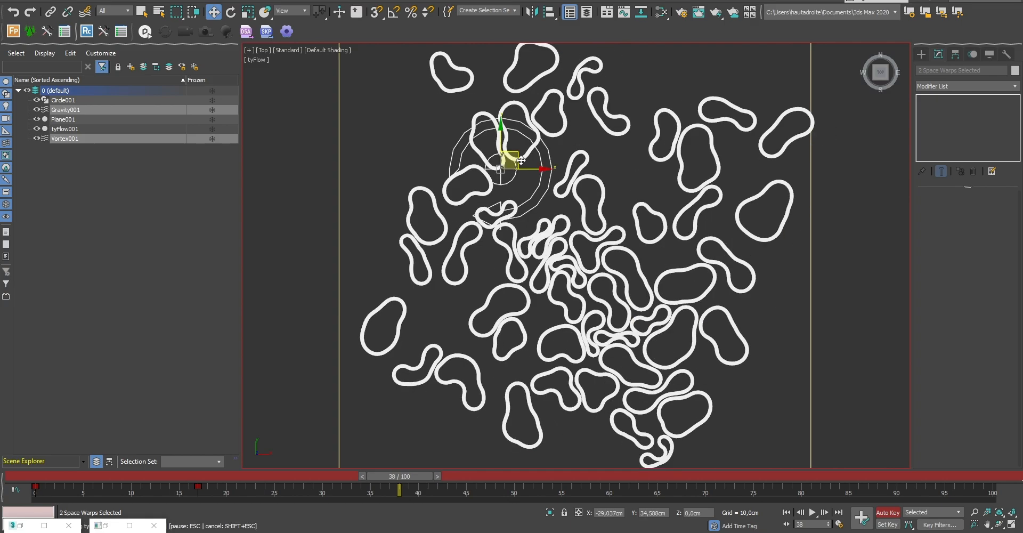
{"action": "left_click", "coordinate": [617, 477]}
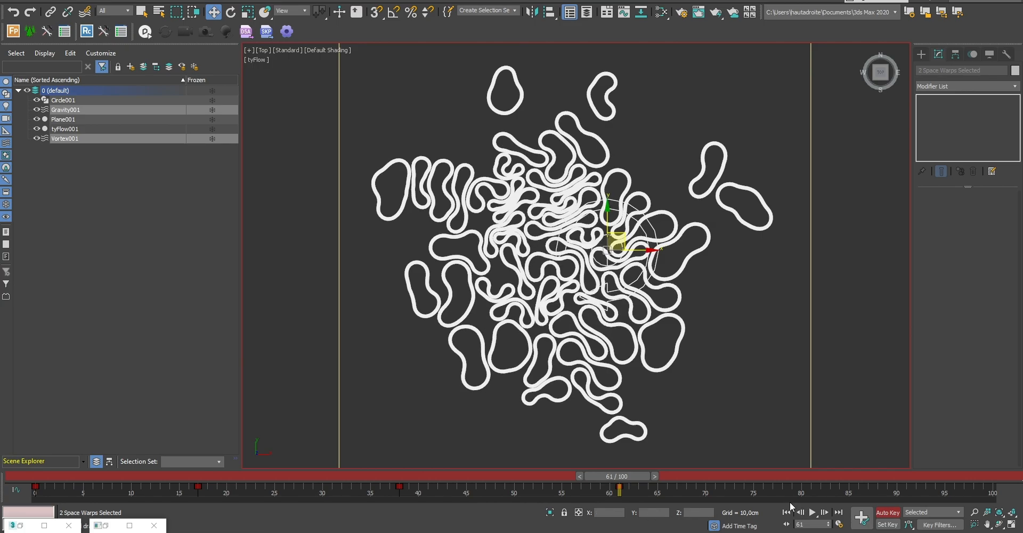
{"action": "left_click", "coordinate": [881, 514]}
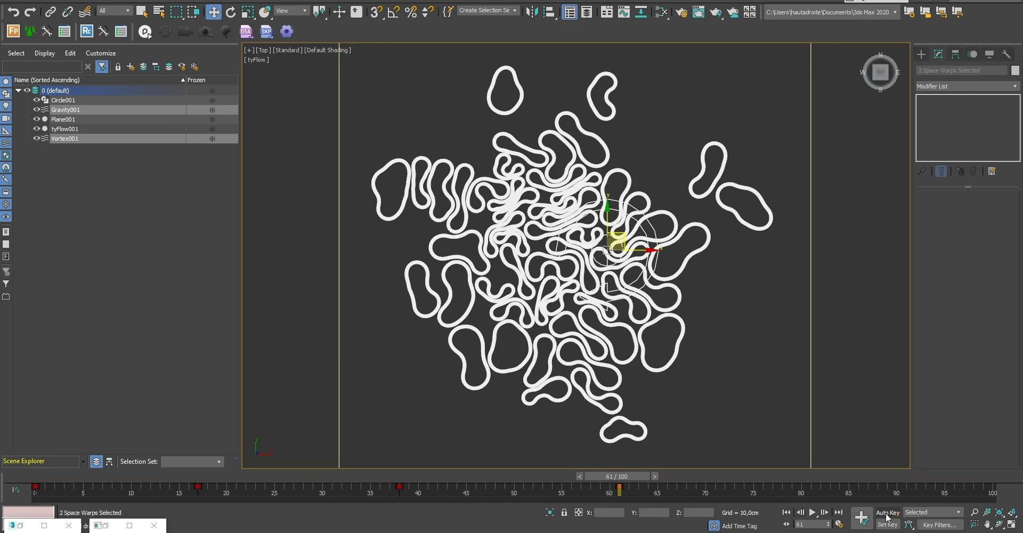
Play the simulation from frame 0 in an angled view to examine how the rings follow the animated forces, and rewind it
{"action": "middle_click_drag", "start_coordinate": [708, 384], "coordinate": [722, 328], "text": "alt"}
{"action": "middle_click_drag", "start_coordinate": [664, 280], "coordinate": [673, 307], "text": "alt"}
{"action": "left_click", "coordinate": [786, 514]}
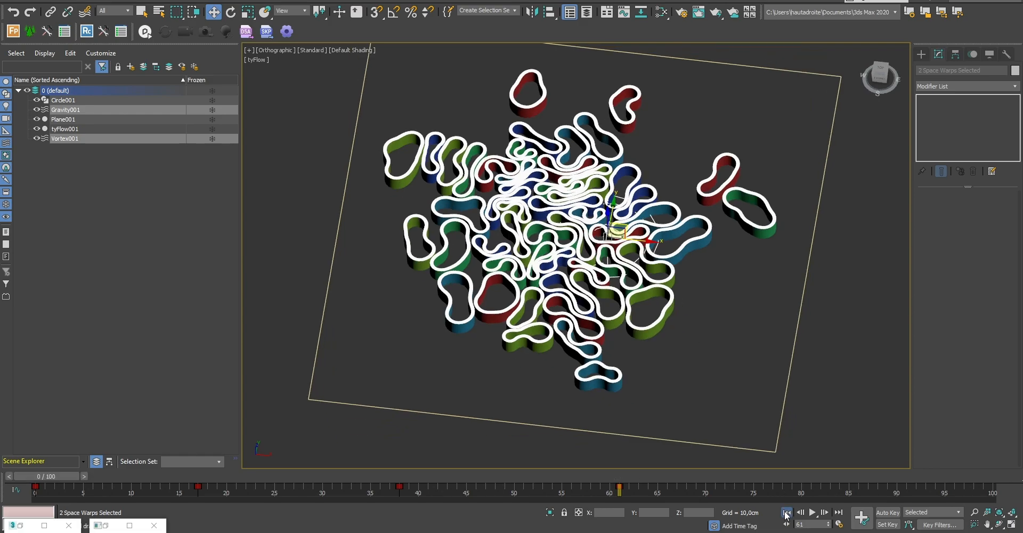
{"action": "left_click", "coordinate": [812, 513]}
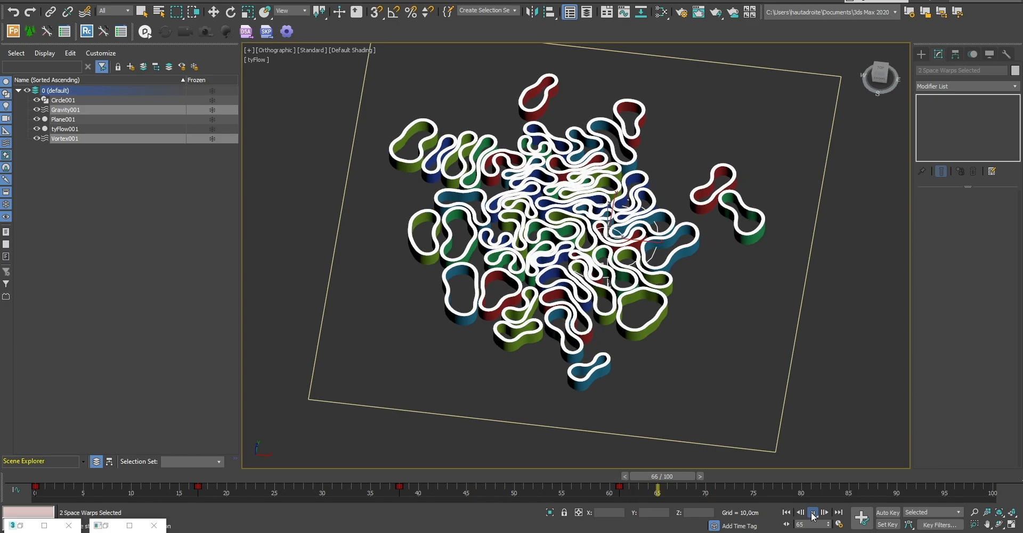
{"action": "left_click", "coordinate": [812, 513]}
{"action": "left_click", "coordinate": [786, 513]}
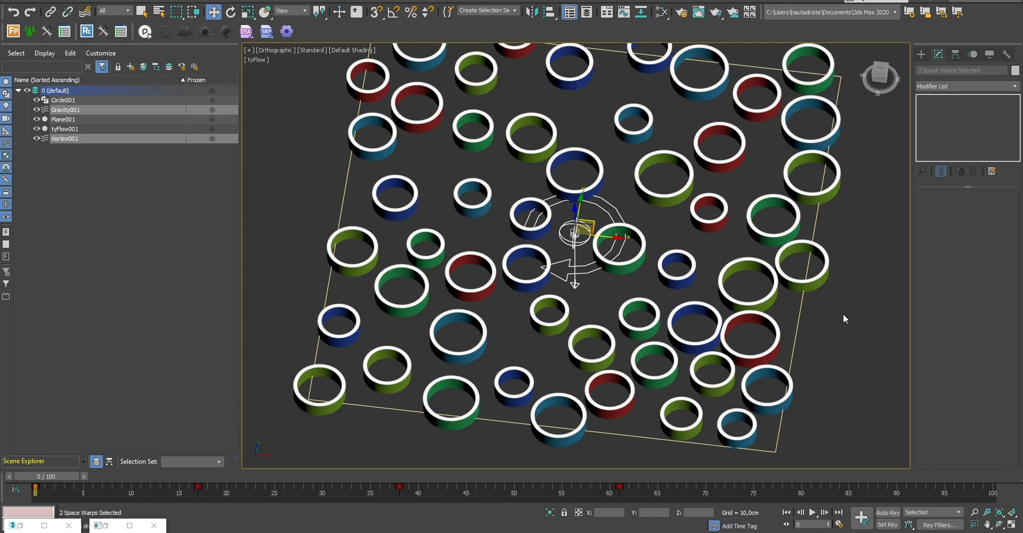
Set the total particle count of the tyFlow Birth operator to 1000 and put the tyFlow editor away
{"action": "scroll", "coordinate": [843, 319], "scroll_direction": "down", "scroll_amount": 3}
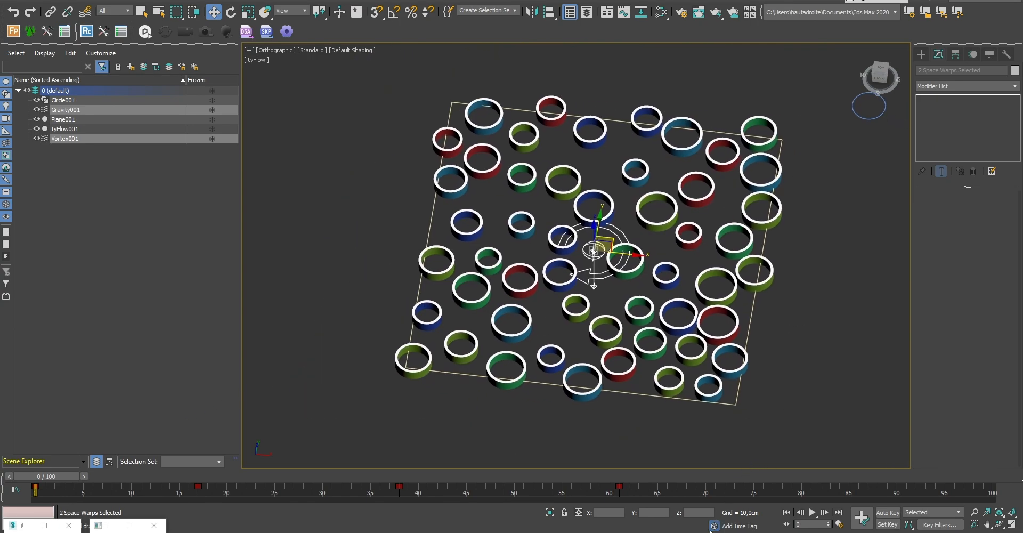
{"action": "middle_click_drag", "start_coordinate": [856, 251], "coordinate": [831, 247]}
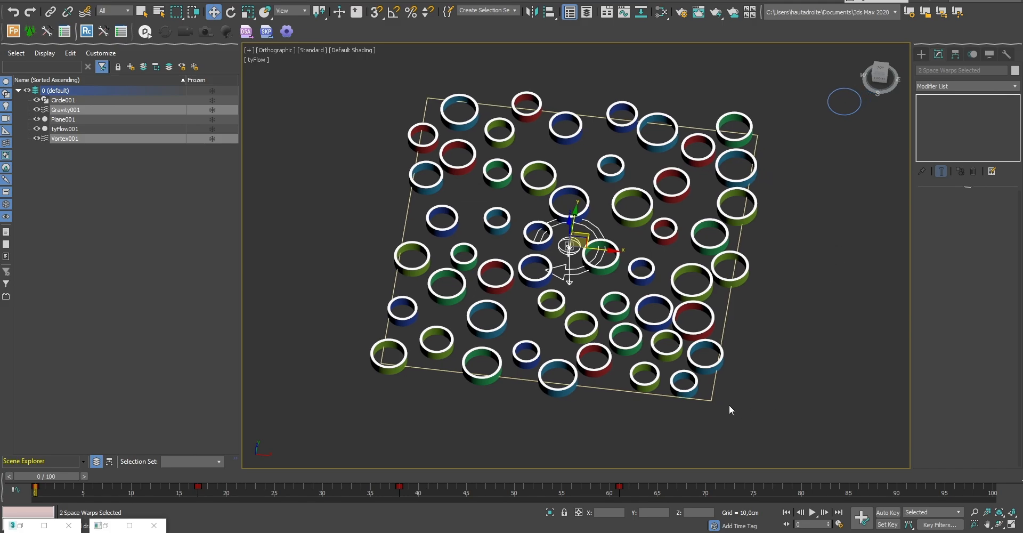
{"action": "left_click", "coordinate": [709, 401]}
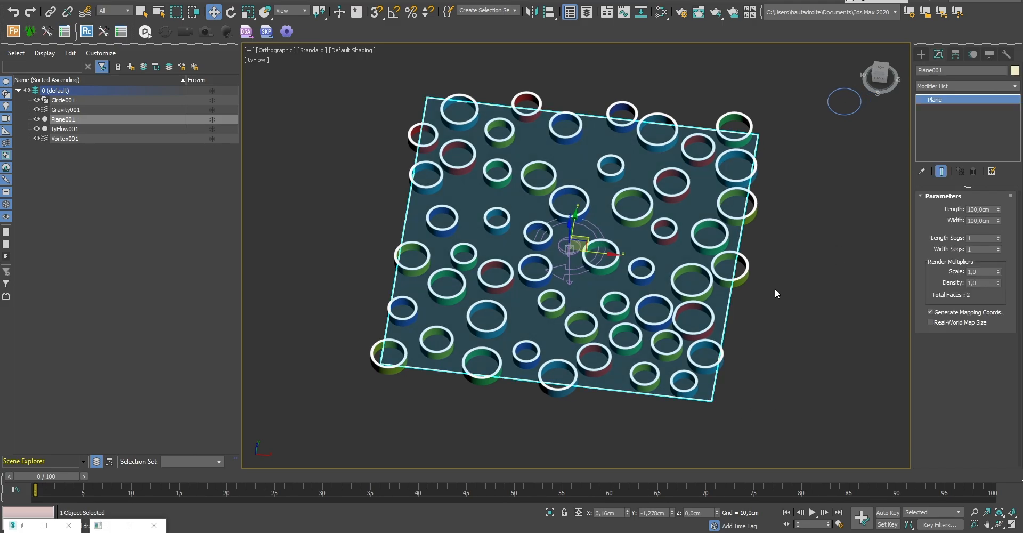
{"action": "scroll", "coordinate": [769, 178], "scroll_direction": "down", "scroll_amount": 5}
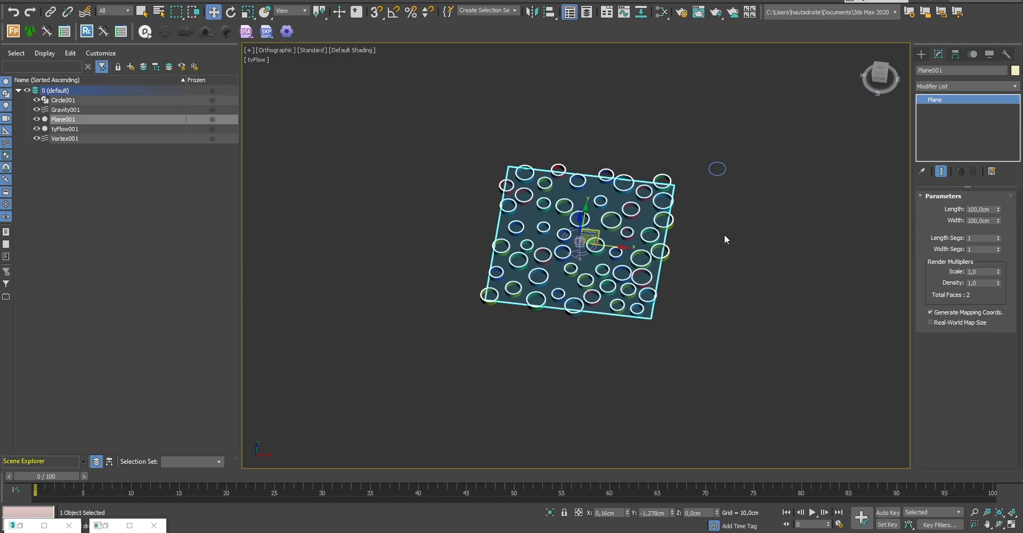
{"action": "scroll", "coordinate": [695, 303], "scroll_direction": "up", "scroll_amount": 8}
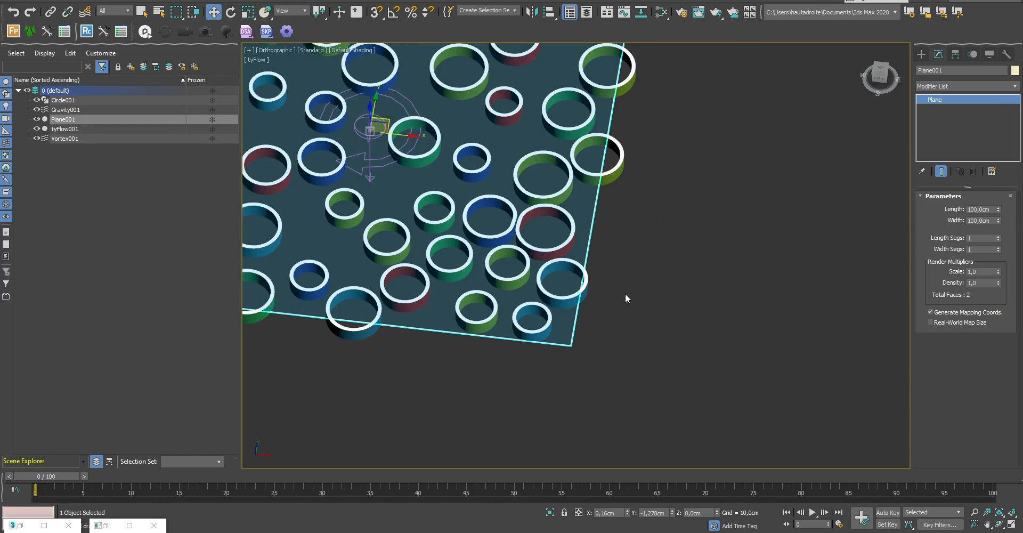
{"action": "left_click", "coordinate": [68, 129]}
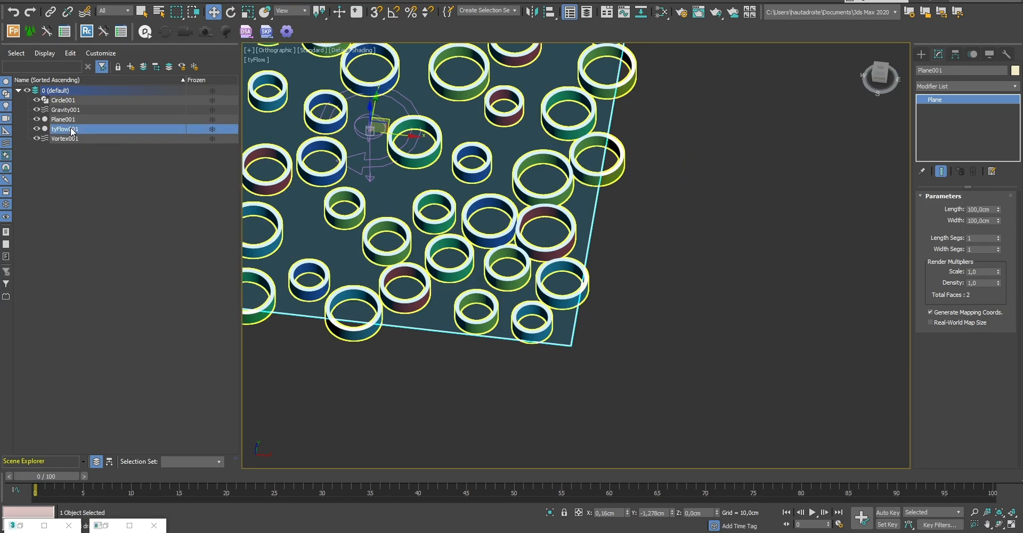
{"action": "left_click", "coordinate": [940, 127]}
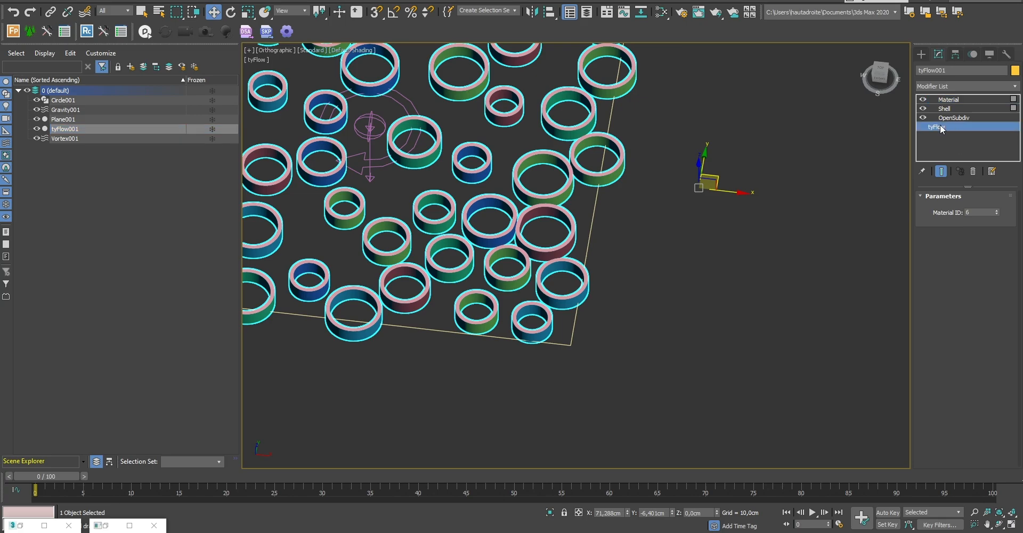
{"action": "left_click", "coordinate": [952, 219]}
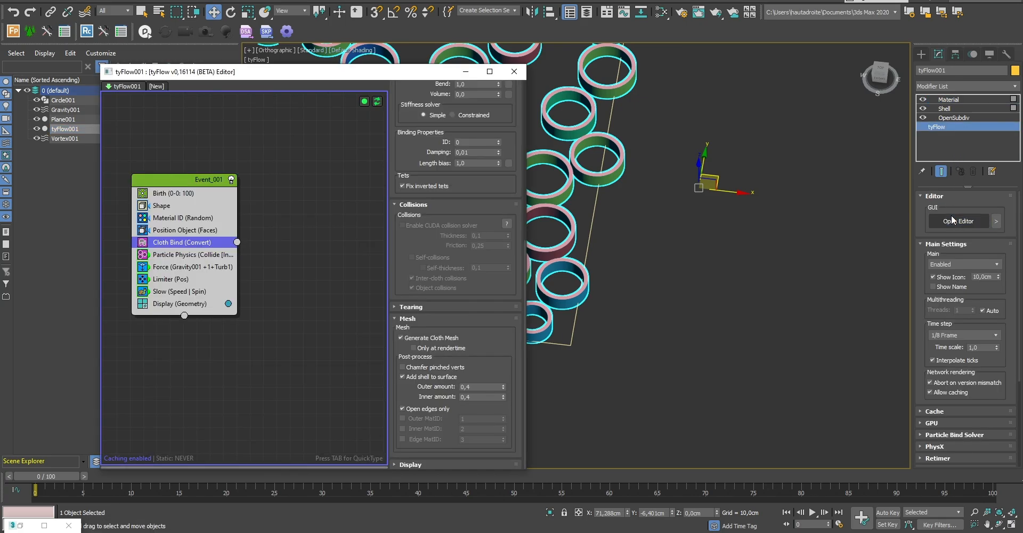
{"action": "left_click", "coordinate": [176, 193]}
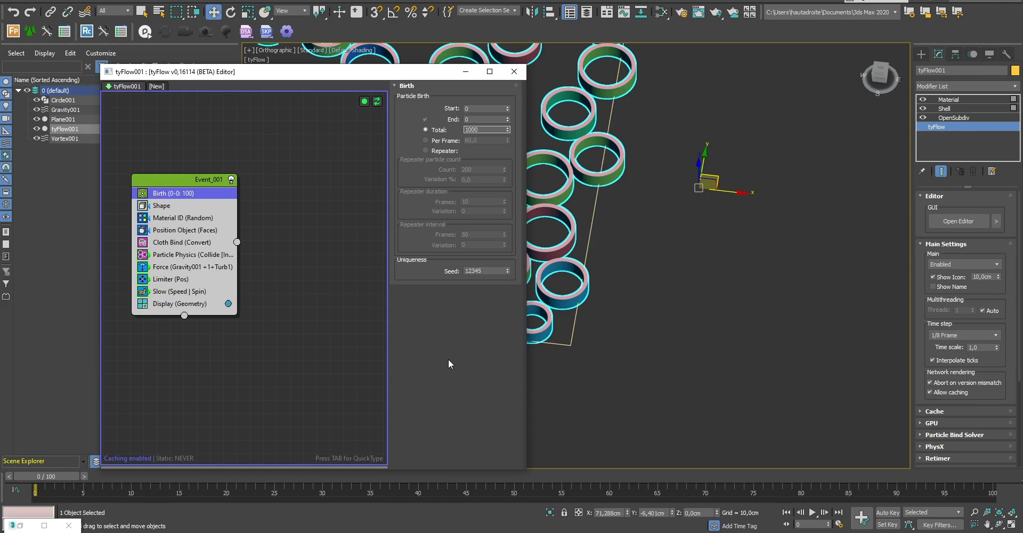
{"action": "left_click", "coordinate": [464, 73]}
Set the length of the emitter plane Plane001 to 200 cm
{"action": "scroll", "coordinate": [636, 346], "scroll_direction": "down", "scroll_amount": 5}
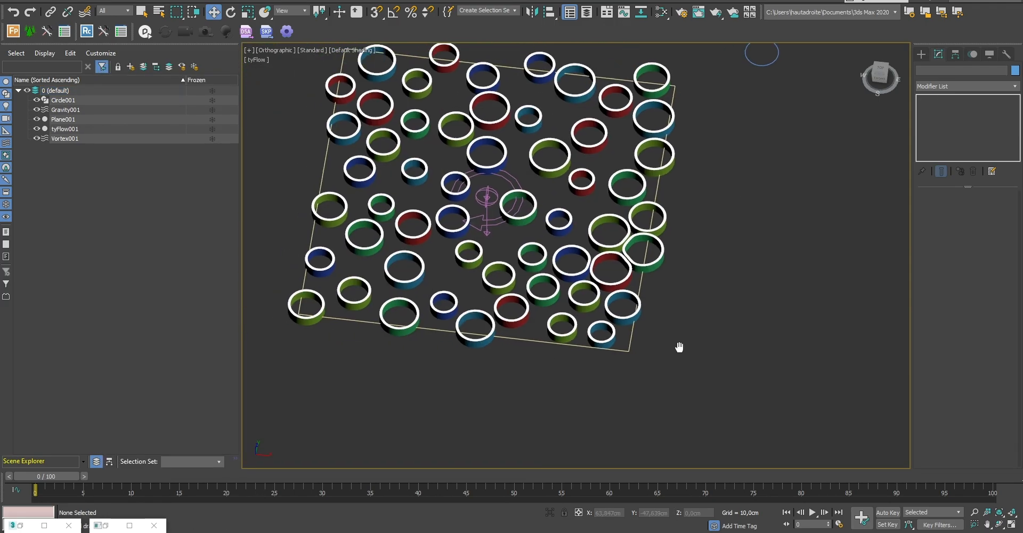
{"action": "left_click", "coordinate": [674, 356]}
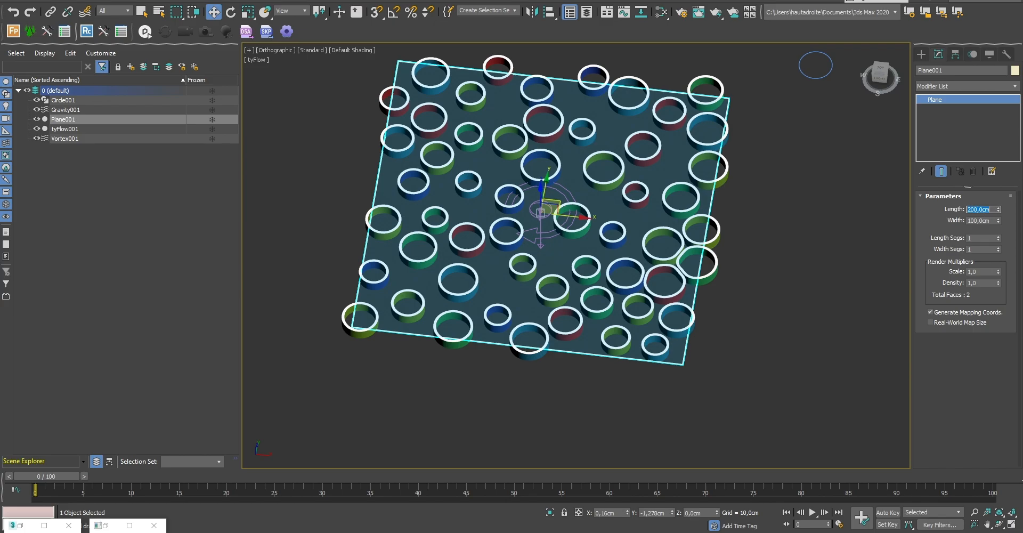
{"action": "scroll", "coordinate": [688, 278], "scroll_direction": "down", "scroll_amount": 3}
{"action": "middle_click_drag", "start_coordinate": [687, 277], "coordinate": [631, 280]}
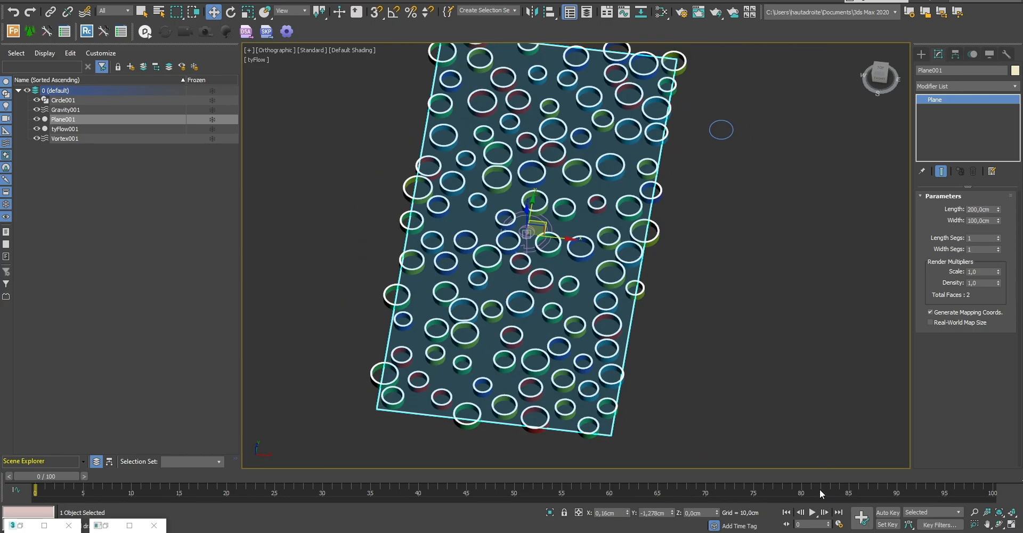
Play the simulation with the lengthened plane to examine the larger group of colliding rings, and return to frame 0
{"action": "left_click", "coordinate": [812, 512]}
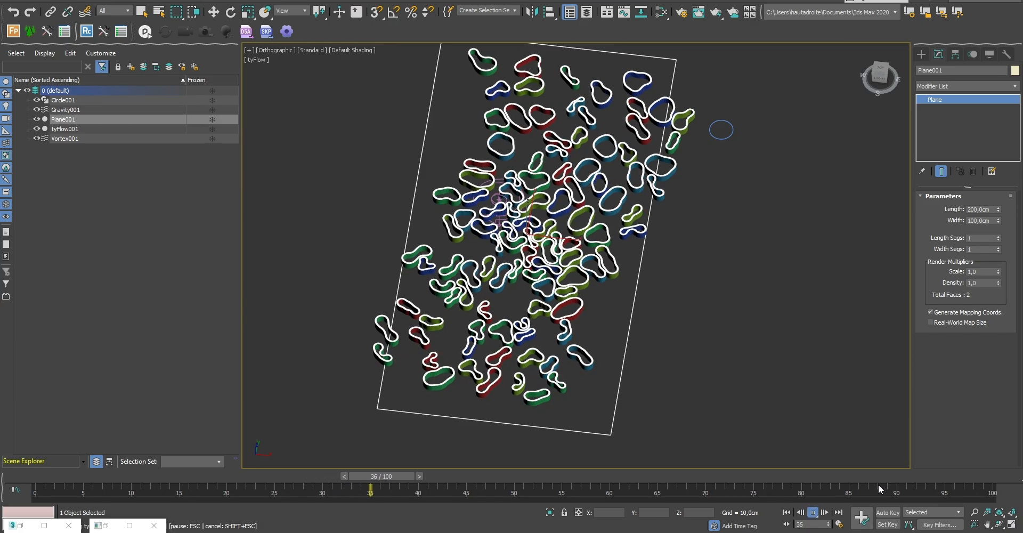
{"action": "left_click", "coordinate": [813, 513]}
{"action": "left_click", "coordinate": [791, 513]}
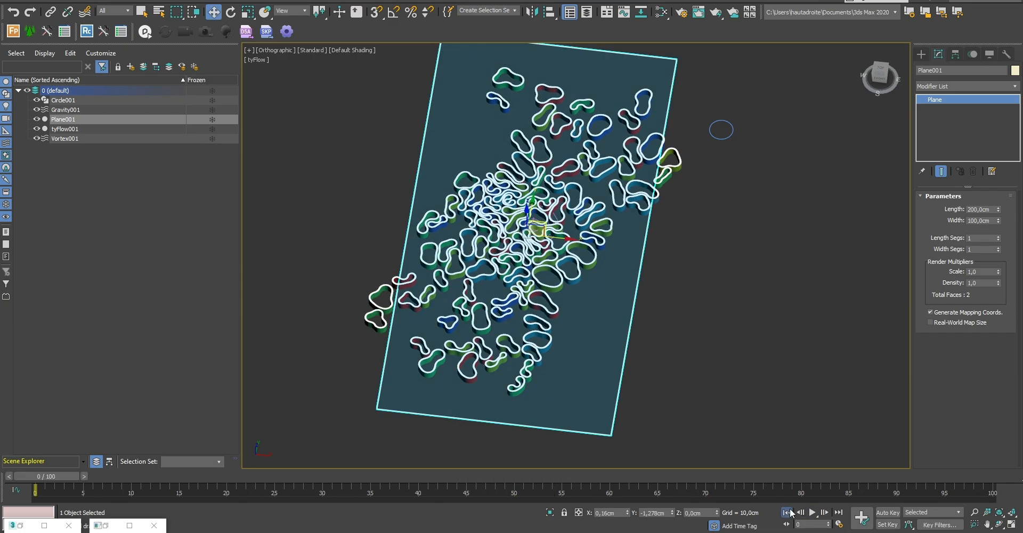
{"action": "mouse_move", "coordinate": [715, 370]}
{"action": "middle_mouse_down"}
{"action": "mouse_move", "coordinate": [728, 350]}
{"action": "mouse_move", "coordinate": [733, 361]}
{"action": "middle_mouse_up"}
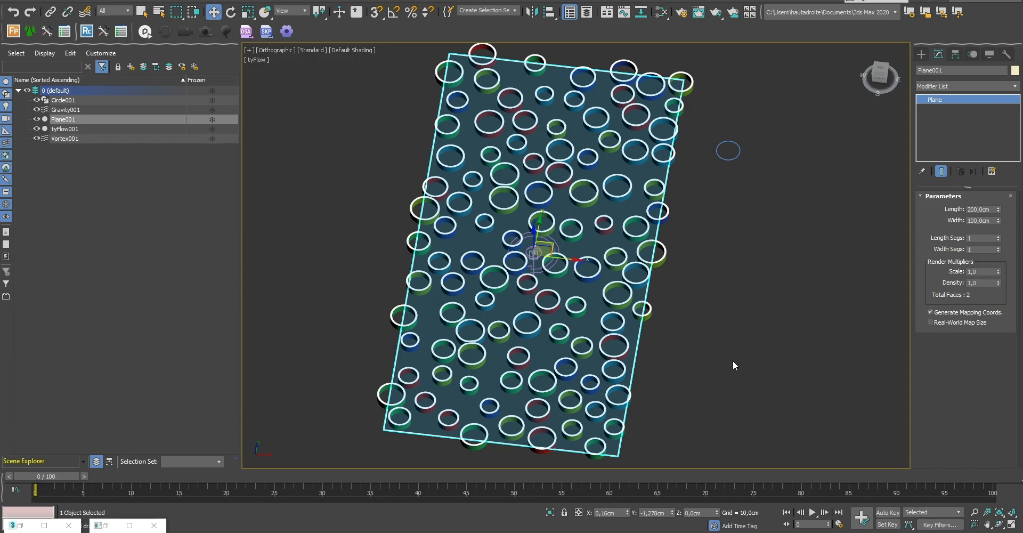